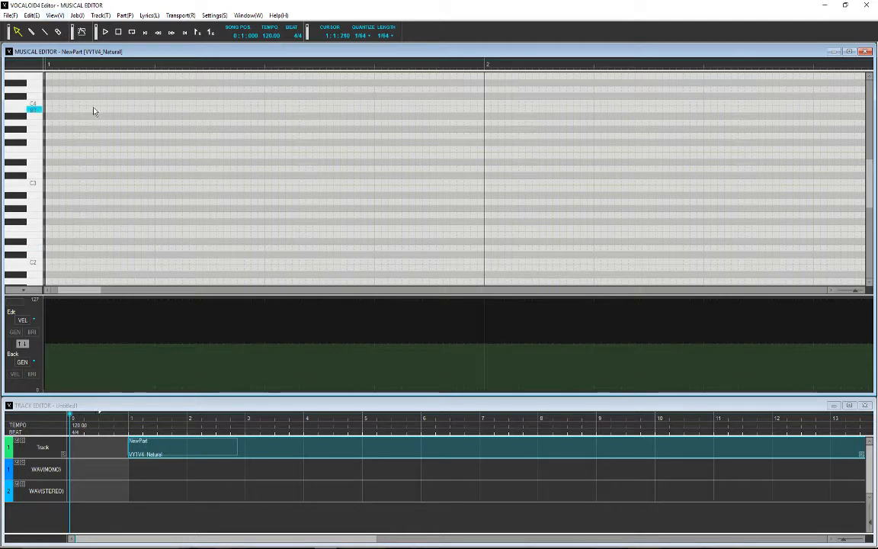
Draw a one-beat note on G3 at the start of measure 1 and set its lyric to "za".
{"action": "left_click", "coordinate": [30, 32]}
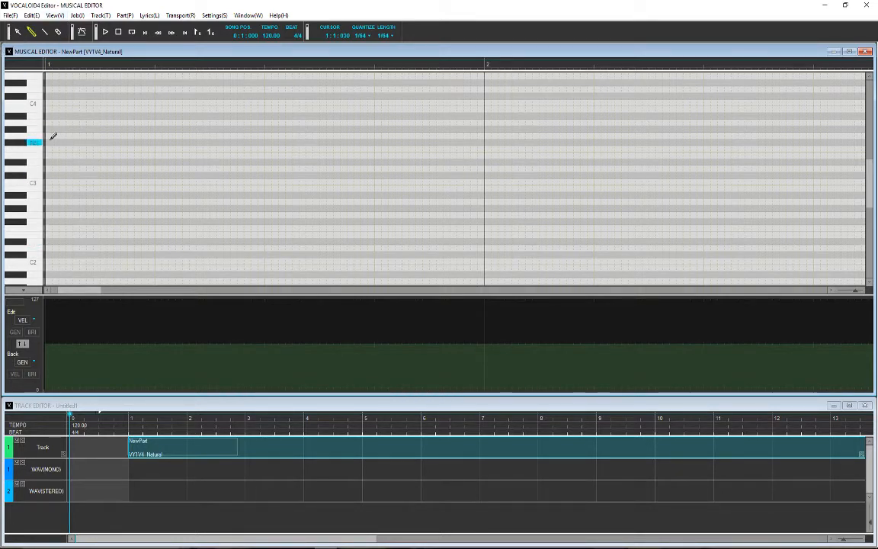
{"action": "left_click_drag", "start_coordinate": [46, 136], "coordinate": [161, 153]}
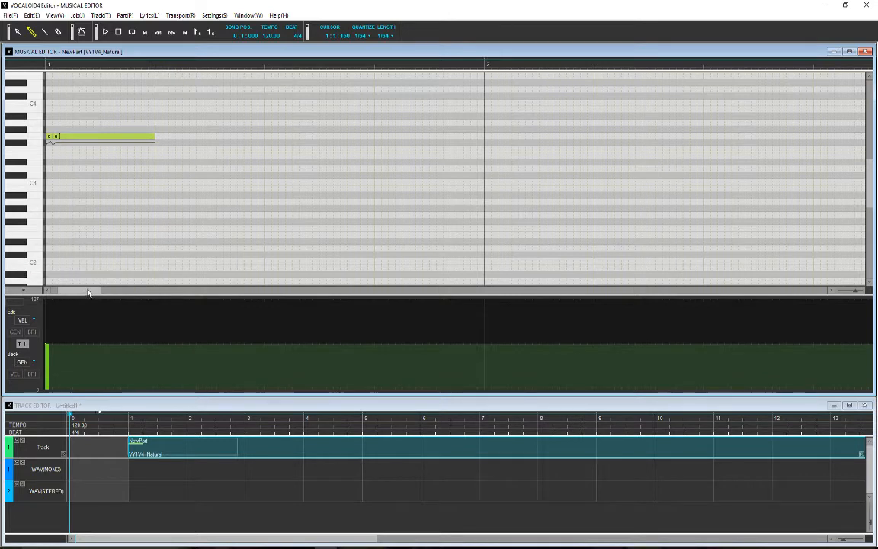
{"action": "left_click_drag", "start_coordinate": [89, 288], "coordinate": [82, 288]}
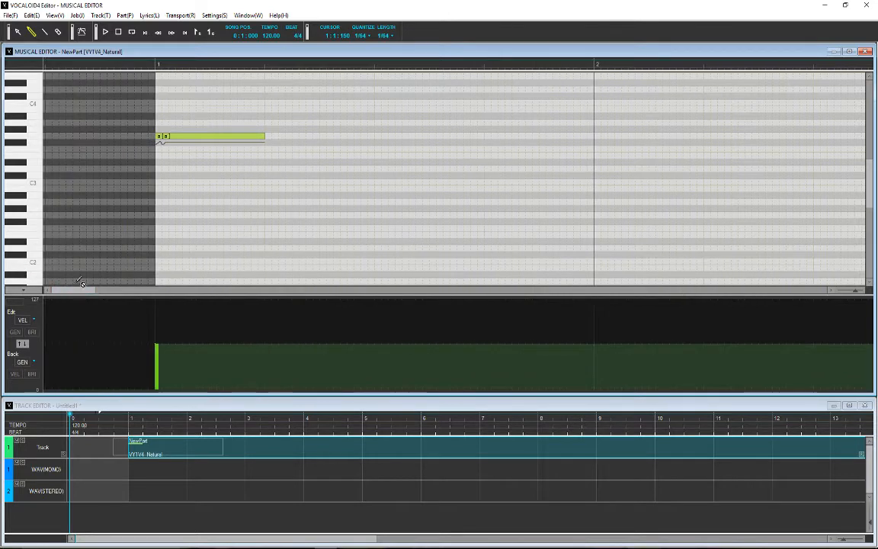
{"action": "double_click", "coordinate": [177, 139]}
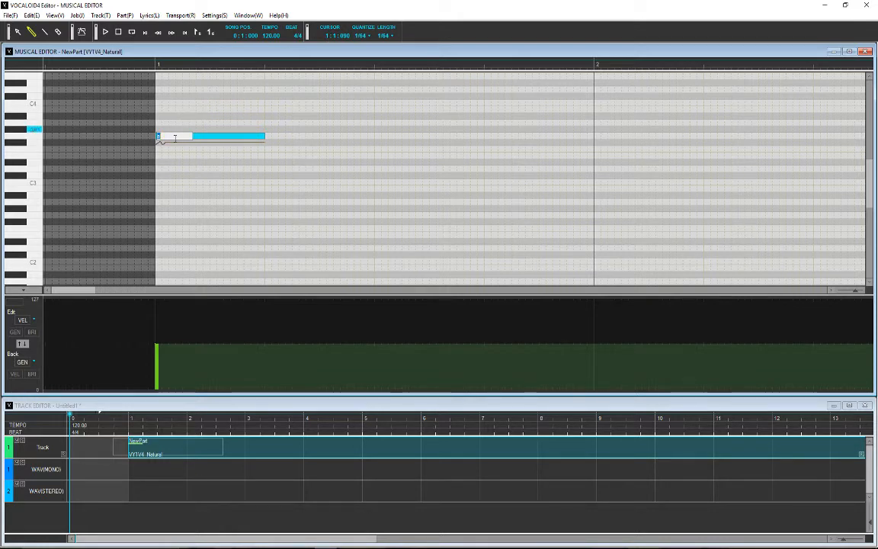
{"action": "type", "text": "ka"}
{"action": "key", "text": "Return"}
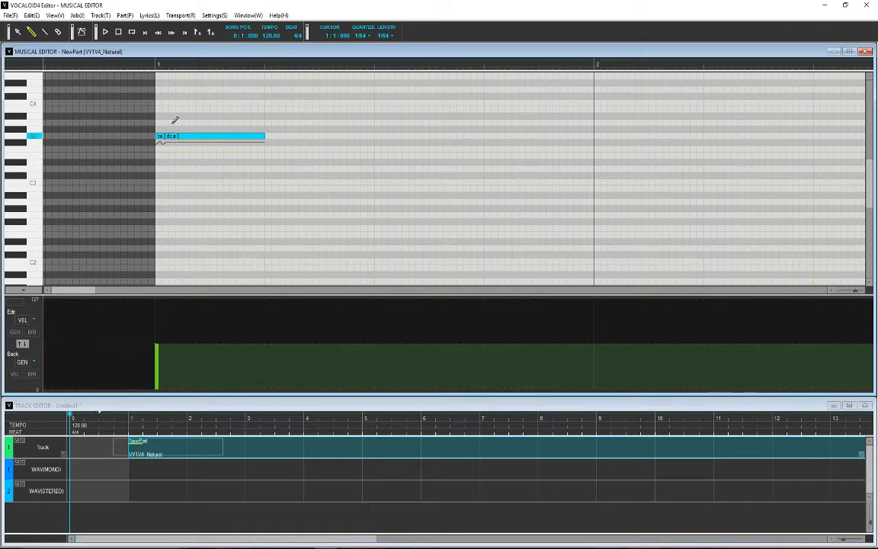
Play back the "za" note from half a beat before measure 1 and extend the note to two beats.
{"action": "left_click", "coordinate": [97, 68]}
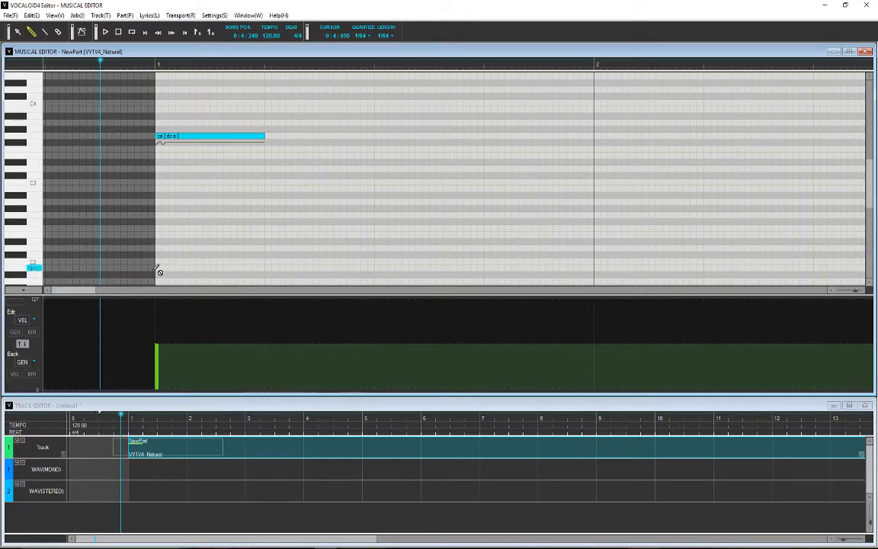
{"action": "key", "text": "space"}
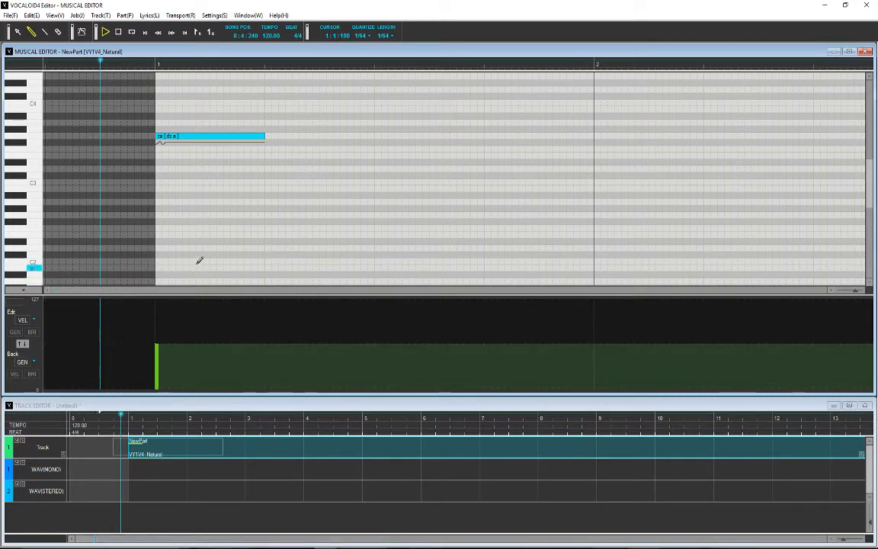
{"action": "key", "text": "space"}
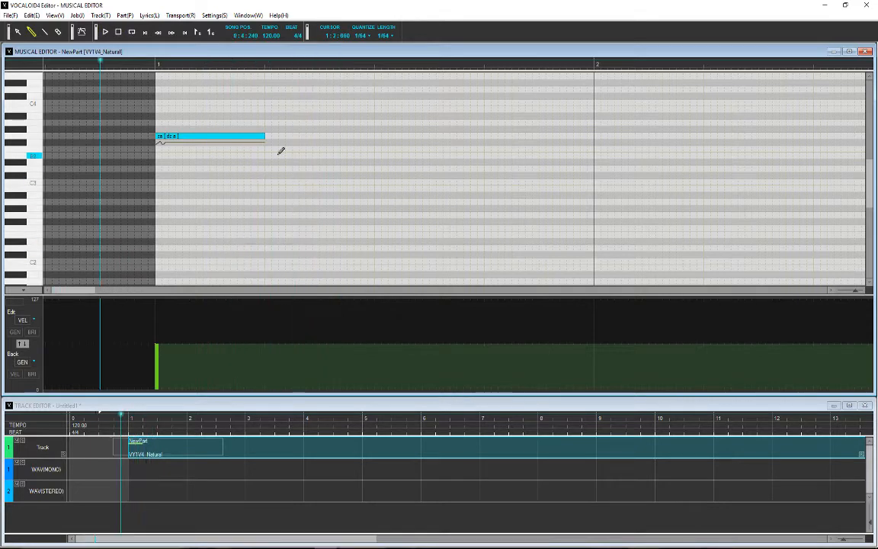
{"action": "left_click_drag", "start_coordinate": [264, 135], "coordinate": [374, 136]}
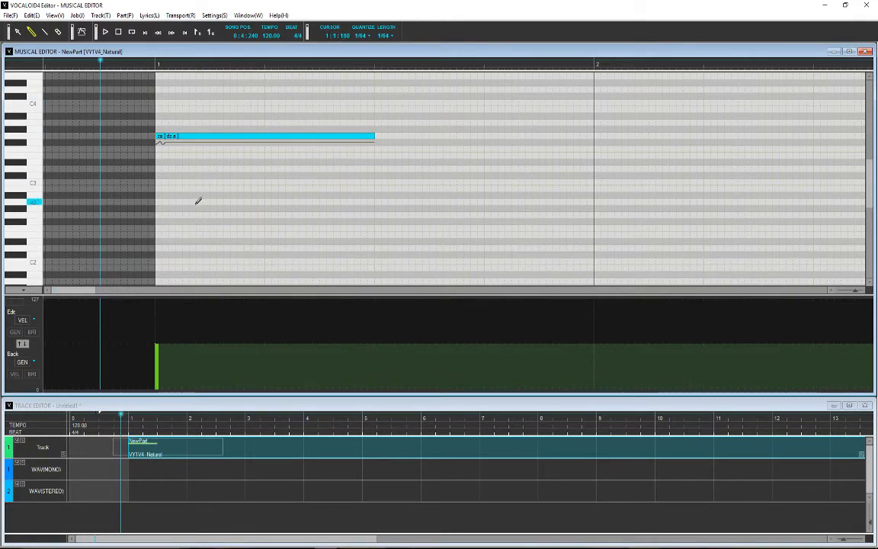
Change the part's singer to Gackpoid_V4_Native.
{"action": "right_click", "coordinate": [185, 238]}
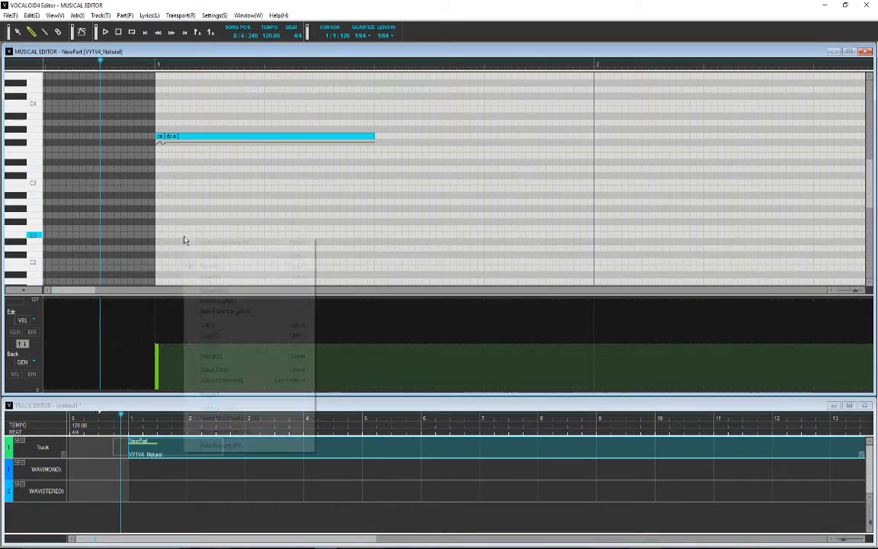
{"action": "mouse_move", "coordinate": [275, 393]}
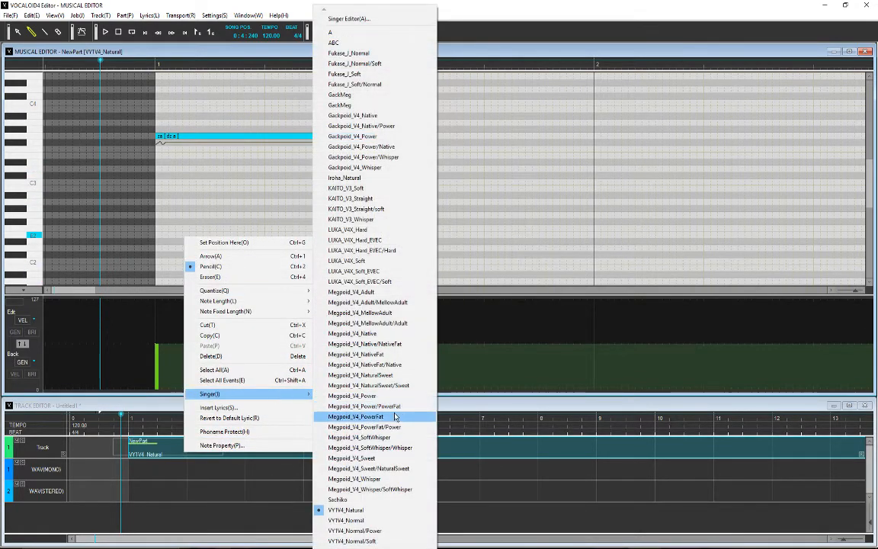
{"action": "left_click", "coordinate": [396, 117]}
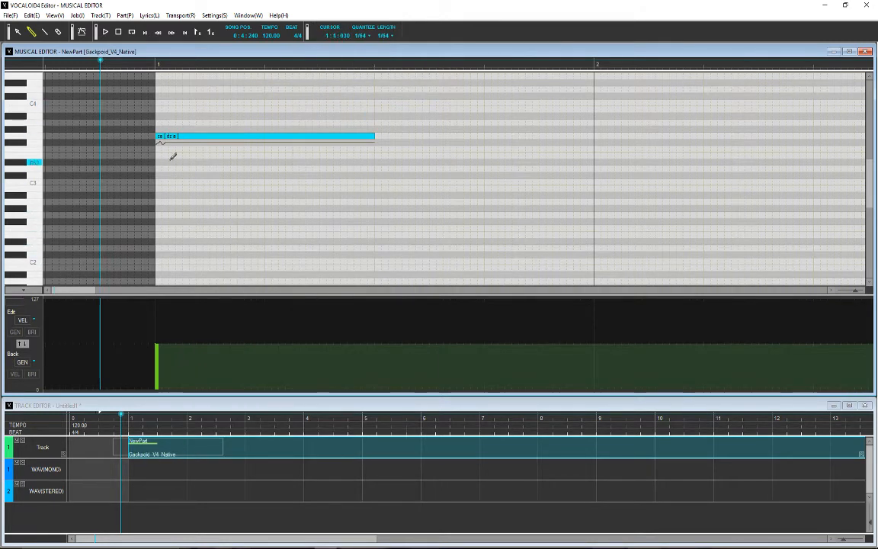
{"action": "right_click", "coordinate": [190, 199]}
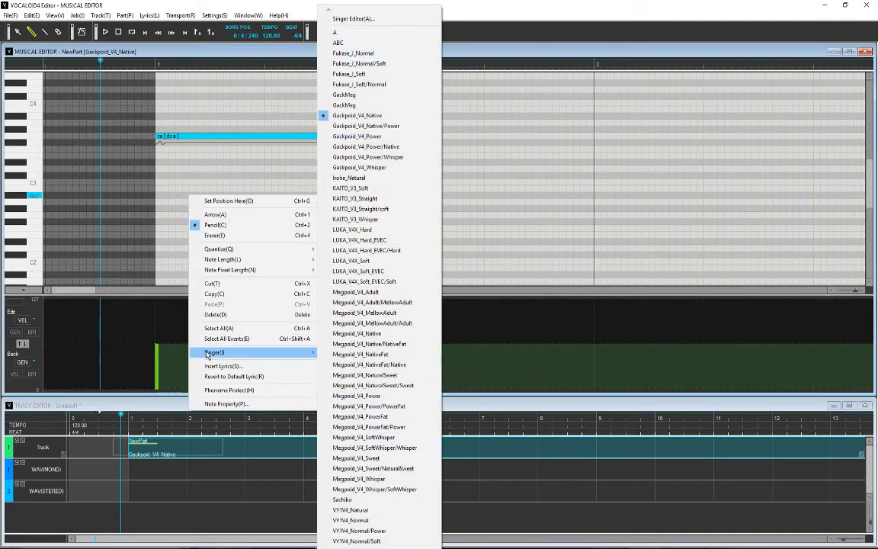
{"action": "mouse_move", "coordinate": [299, 357]}
{"action": "left_click", "coordinate": [141, 215]}
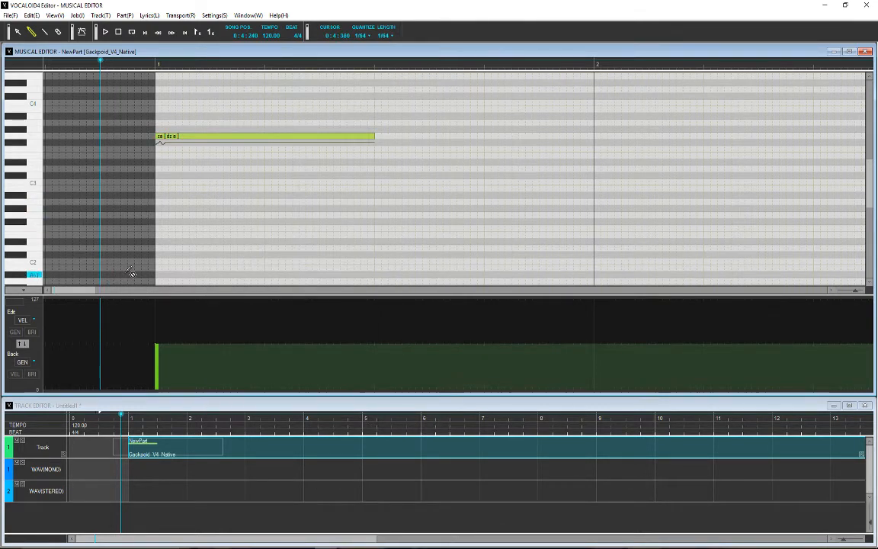
Move the "za" note down to C2 and play it back.
{"action": "left_click", "coordinate": [167, 137]}
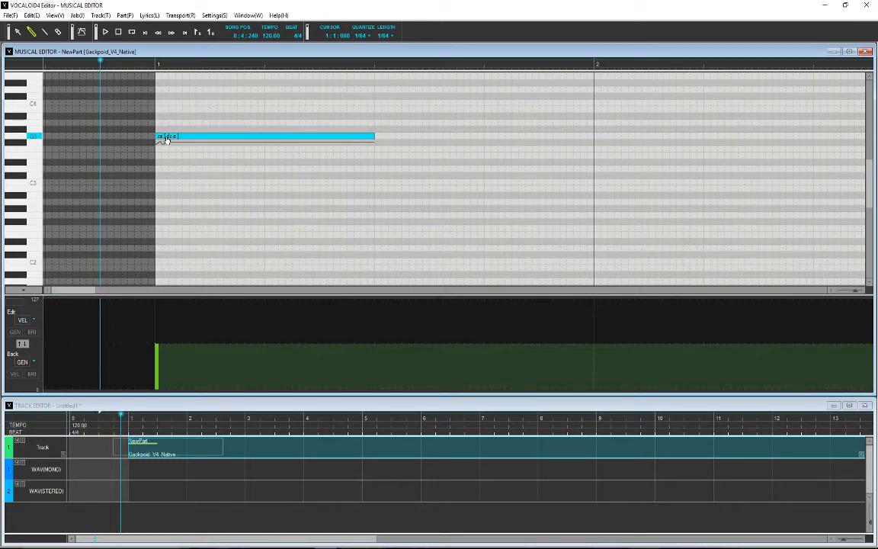
{"action": "left_click_drag", "start_coordinate": [167, 140], "coordinate": [172, 265]}
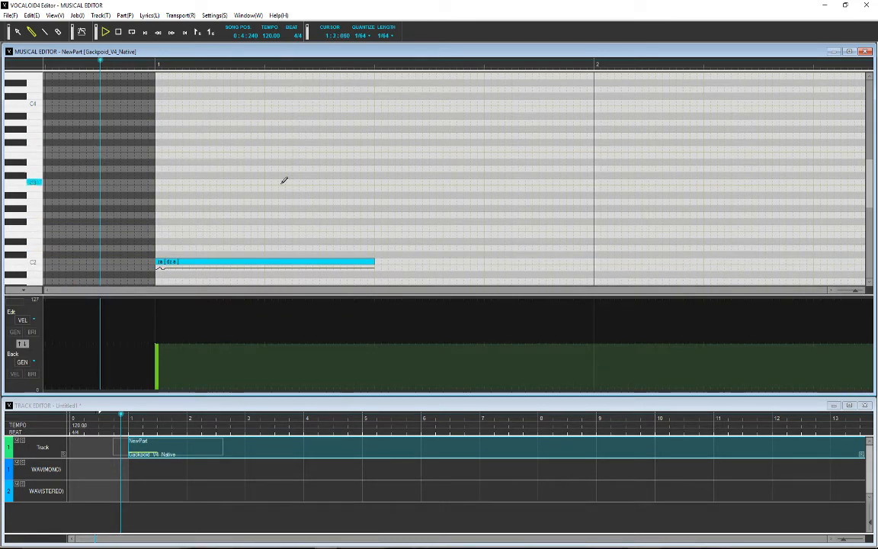
{"action": "key", "text": "space"}
{"action": "key", "text": "space"}
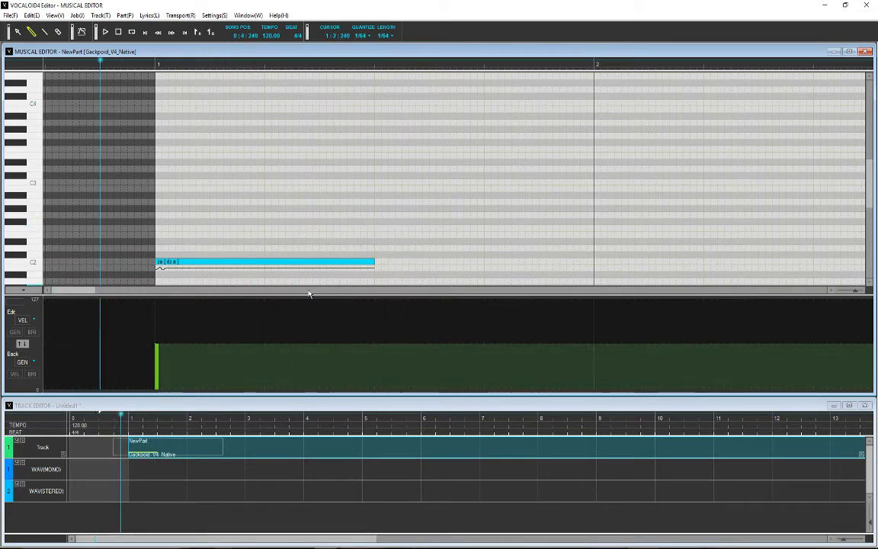
Choose VEL:Velocity as the edited control parameter and shorten the "za" note to half a beat.
{"action": "left_click", "coordinate": [22, 321]}
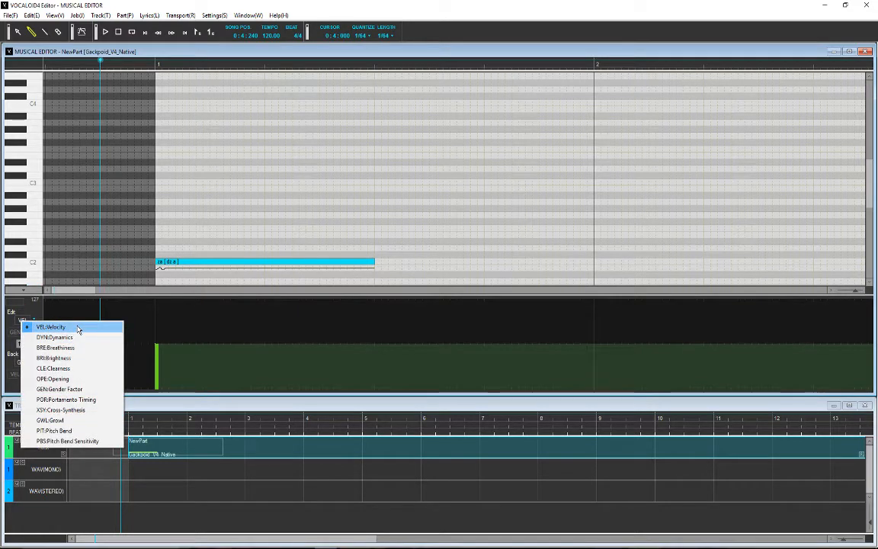
{"action": "left_click", "coordinate": [77, 327]}
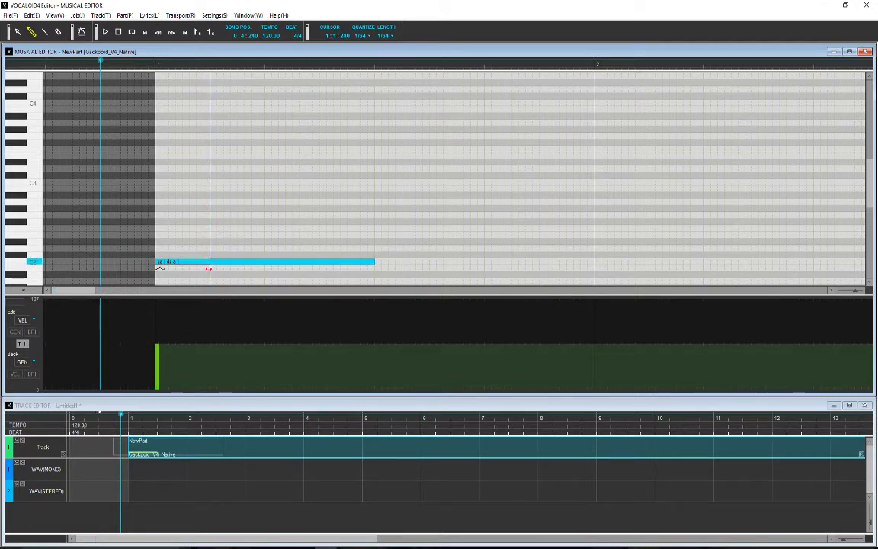
{"action": "left_click_drag", "start_coordinate": [374, 266], "coordinate": [209, 268]}
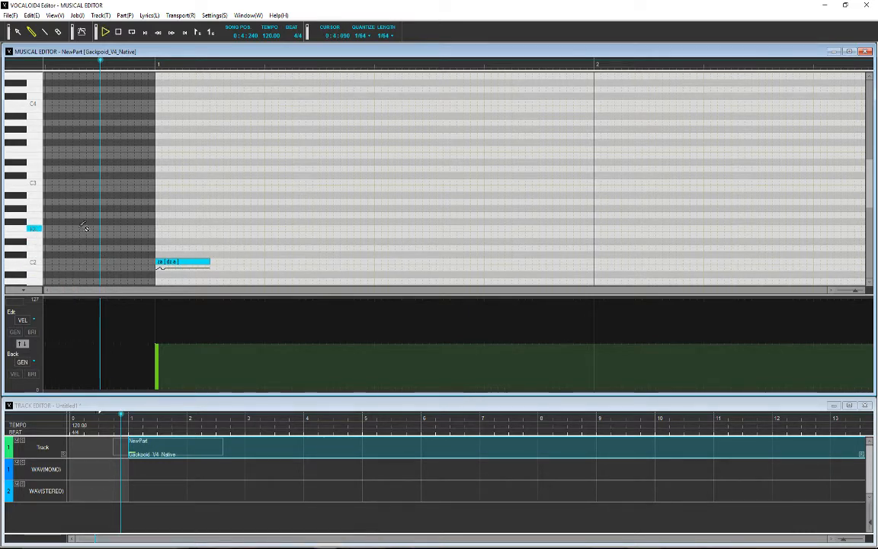
Draw an F2 note about one and a half beats long right after "za", set its lyric to "ra", and play the phrase.
{"action": "left_click_drag", "start_coordinate": [212, 229], "coordinate": [322, 233]}
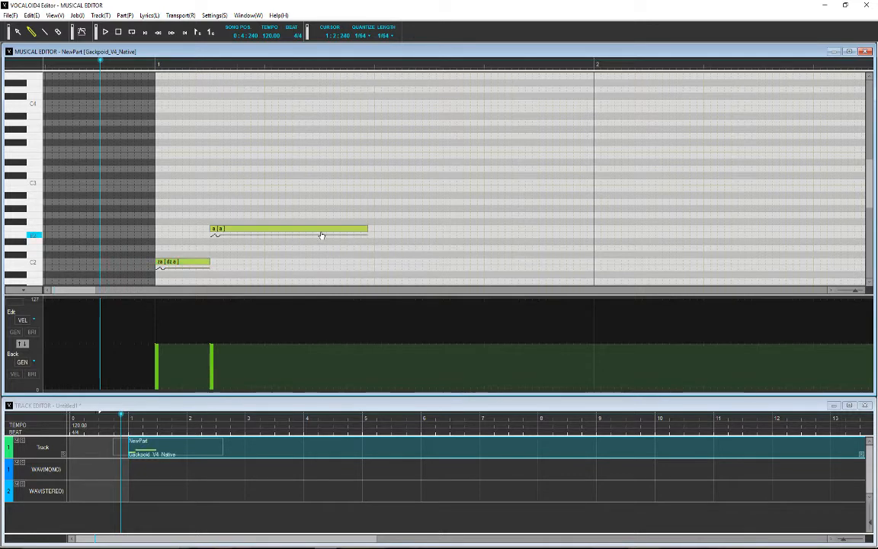
{"action": "double_click", "coordinate": [322, 233]}
{"action": "type", "text": "ra"}
{"action": "key", "text": "Return"}
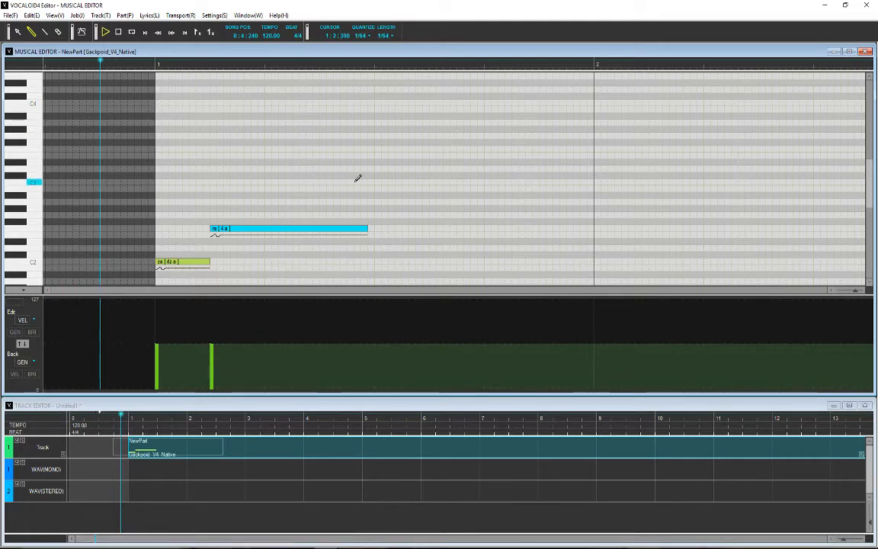
{"action": "key", "text": "space"}
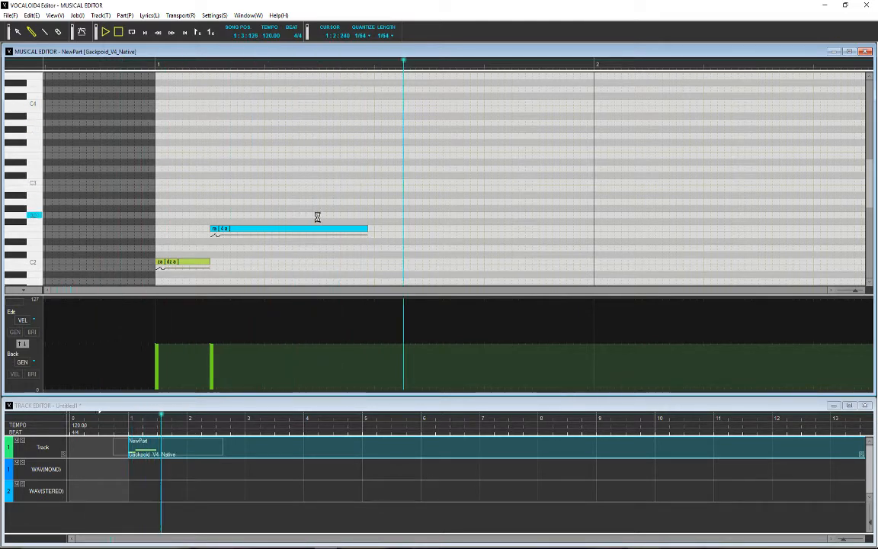
{"action": "key", "text": "space"}
Move the "ra" note to beat 2, extend the "za" note to one beat so they meet, and play the phrase.
{"action": "left_click_drag", "start_coordinate": [298, 234], "coordinate": [352, 234]}
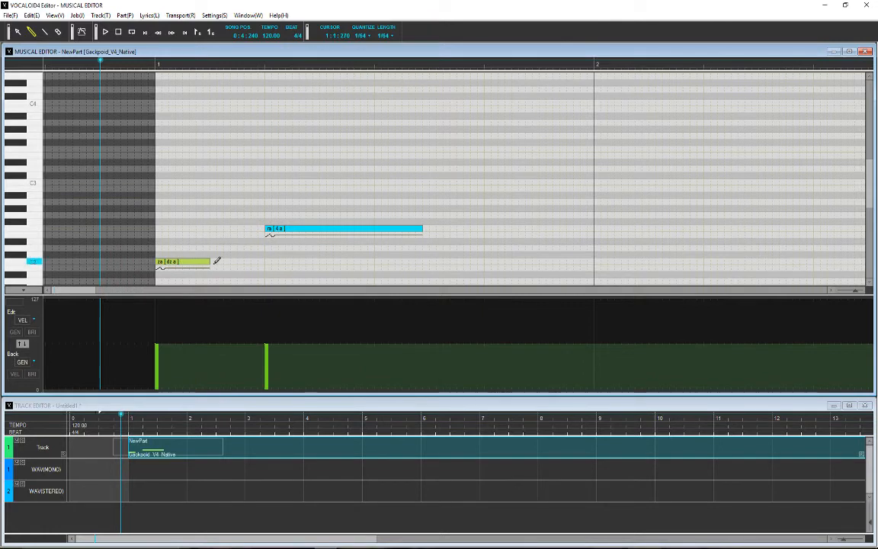
{"action": "left_click_drag", "start_coordinate": [210, 262], "coordinate": [264, 269]}
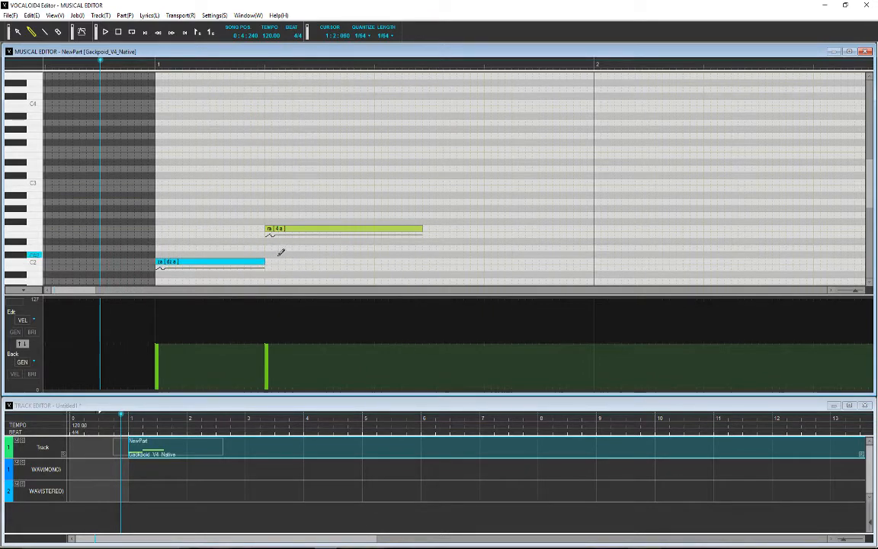
{"action": "key", "text": "space"}
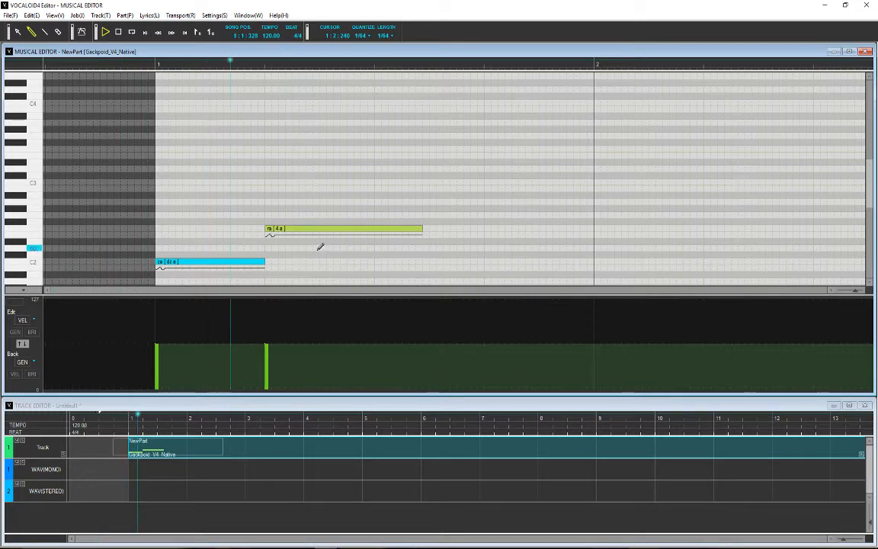
{"action": "key", "text": "space"}
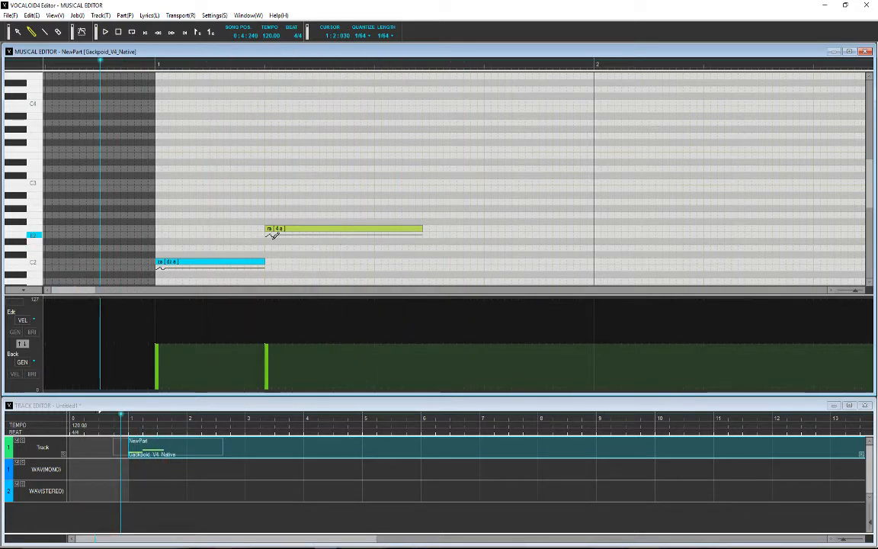
Lower the "ra" note's velocity close to the minimum and play the phrase back to hear the consonant.
{"action": "left_click_drag", "start_coordinate": [263, 376], "coordinate": [275, 375]}
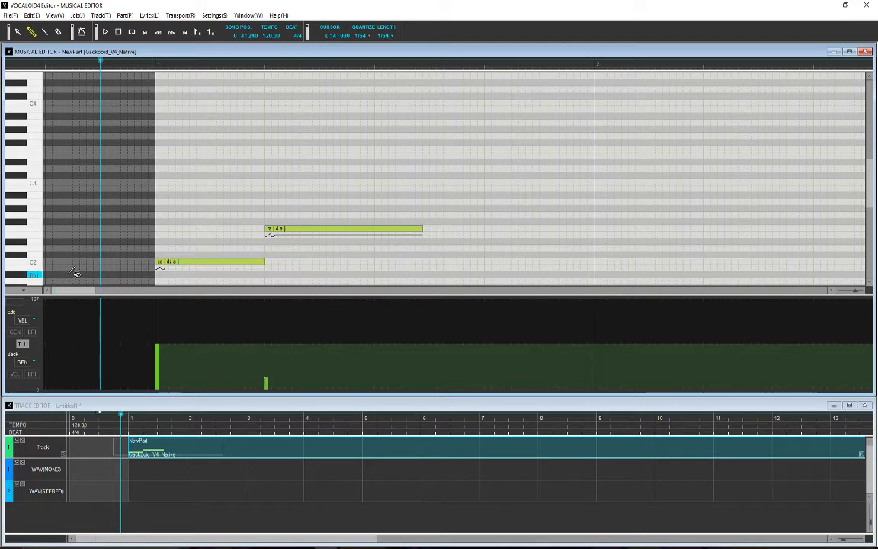
{"action": "key", "text": "space"}
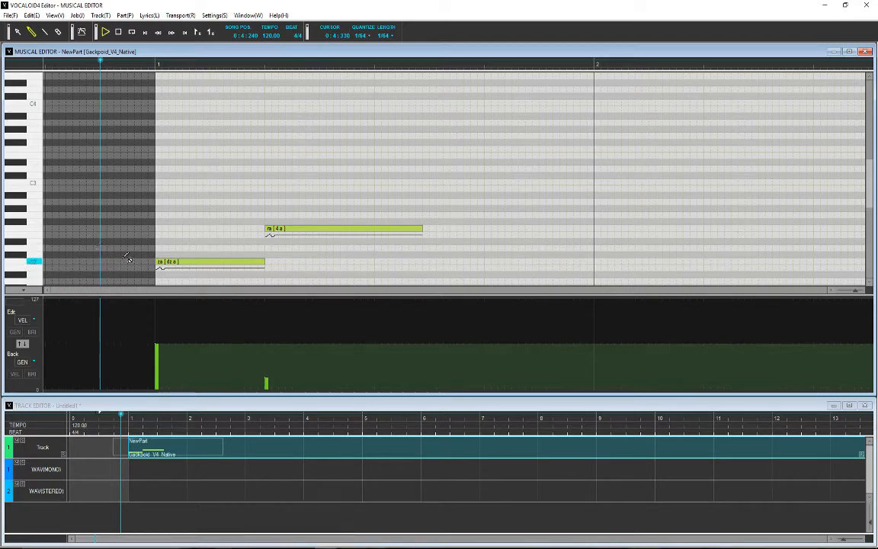
{"action": "key", "text": "space"}
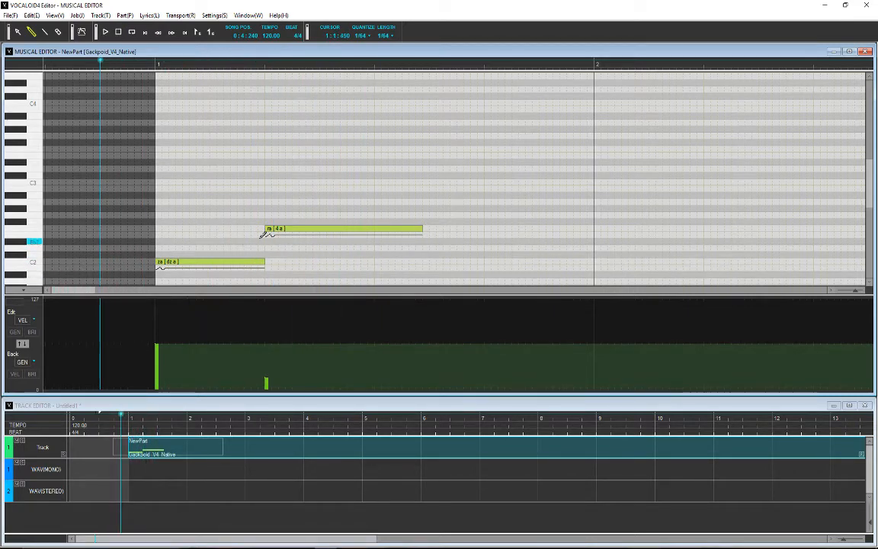
{"action": "key", "text": "space"}
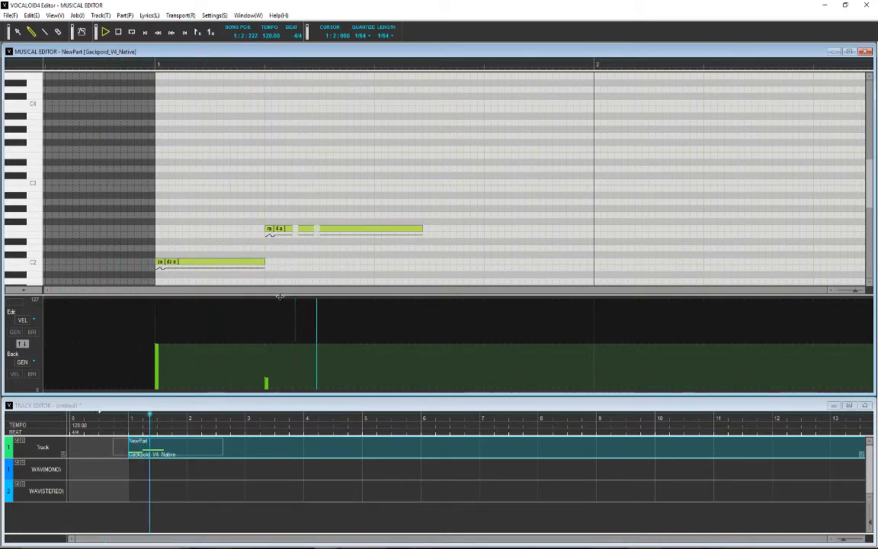
{"action": "key", "text": "space"}
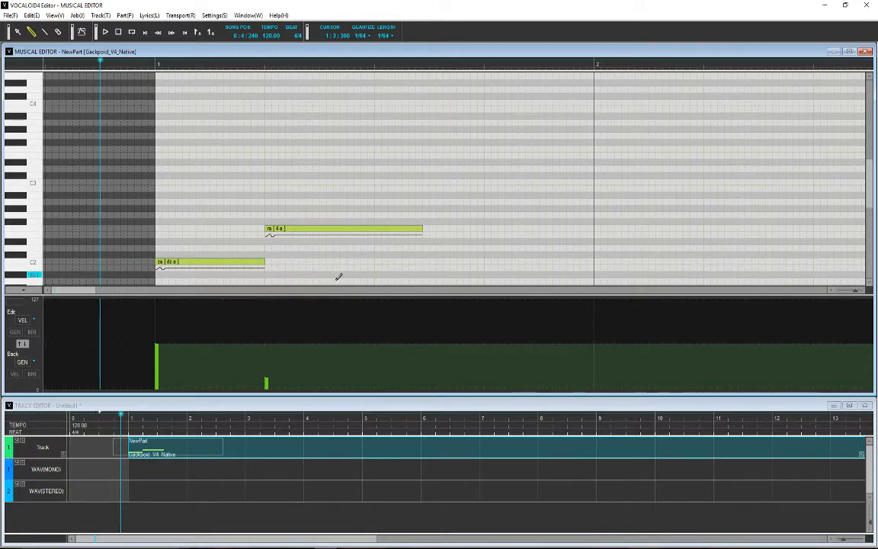
Raise the "ra" note's velocity to the maximum of 127 and play the phrase back.
{"action": "left_click_drag", "start_coordinate": [260, 297], "coordinate": [274, 295]}
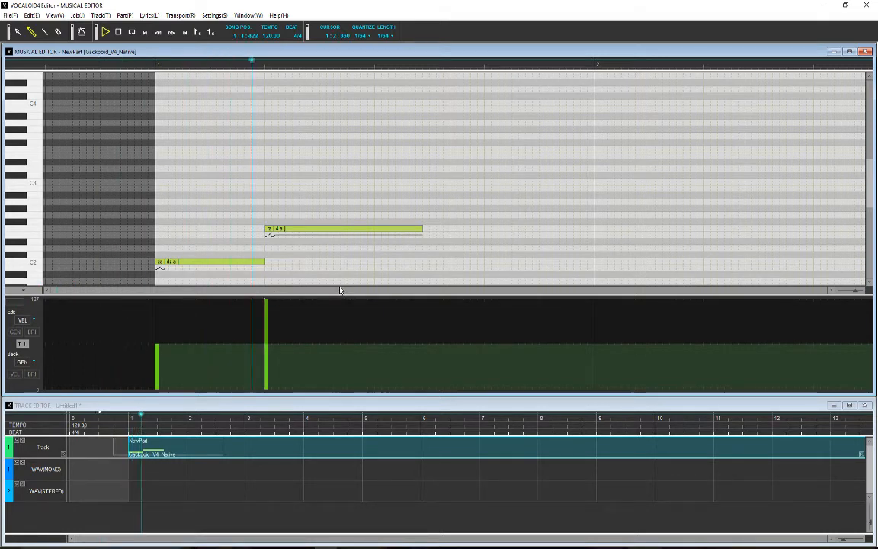
{"action": "key", "text": "space"}
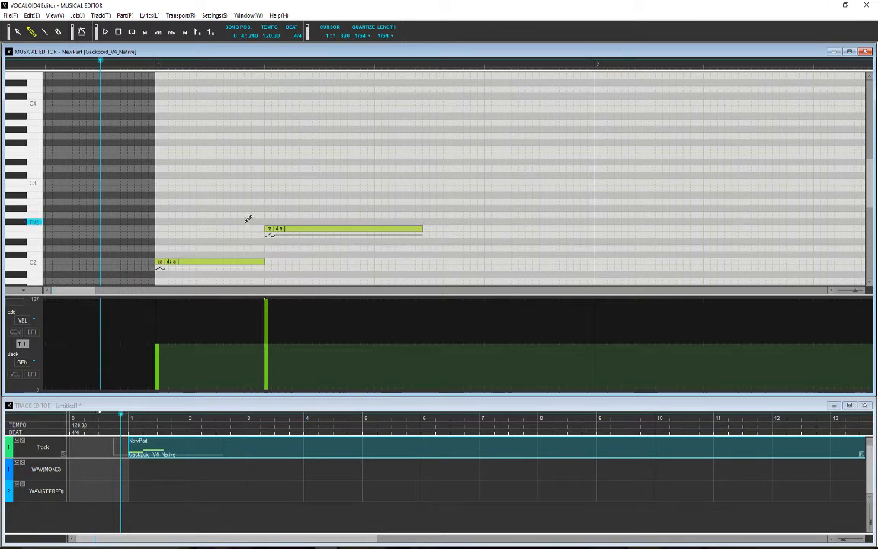
Draw a dynamics curve that swells over "za", dips low over "ra" and climbs back to mid level, and play the phrase.
{"action": "left_click", "coordinate": [24, 321]}
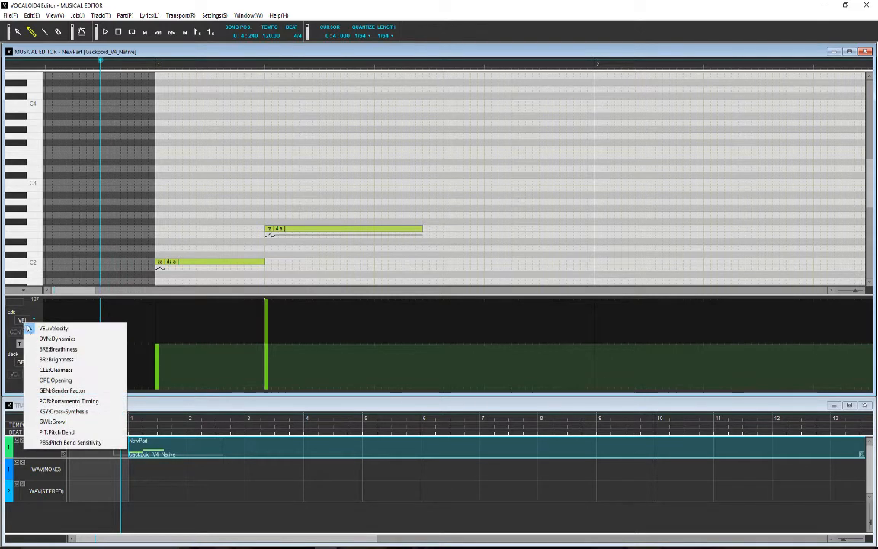
{"action": "left_click", "coordinate": [47, 338]}
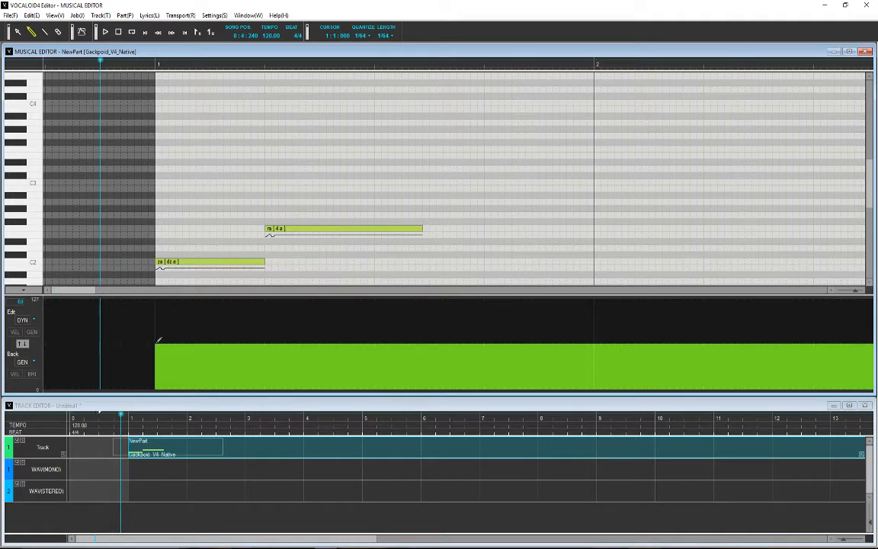
{"action": "mouse_move", "coordinate": [159, 340]}
{"action": "left_mouse_down"}
{"action": "mouse_move", "coordinate": [203, 312]}
{"action": "mouse_move", "coordinate": [294, 308]}
{"action": "mouse_move", "coordinate": [301, 300]}
{"action": "mouse_move", "coordinate": [312, 359]}
{"action": "mouse_move", "coordinate": [353, 378]}
{"action": "mouse_move", "coordinate": [462, 339]}
{"action": "left_mouse_up"}
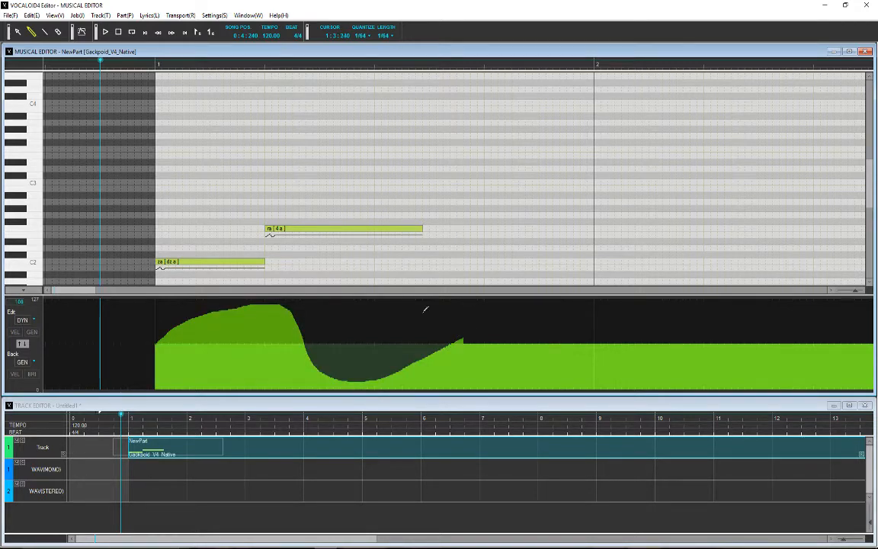
{"action": "key", "text": "space"}
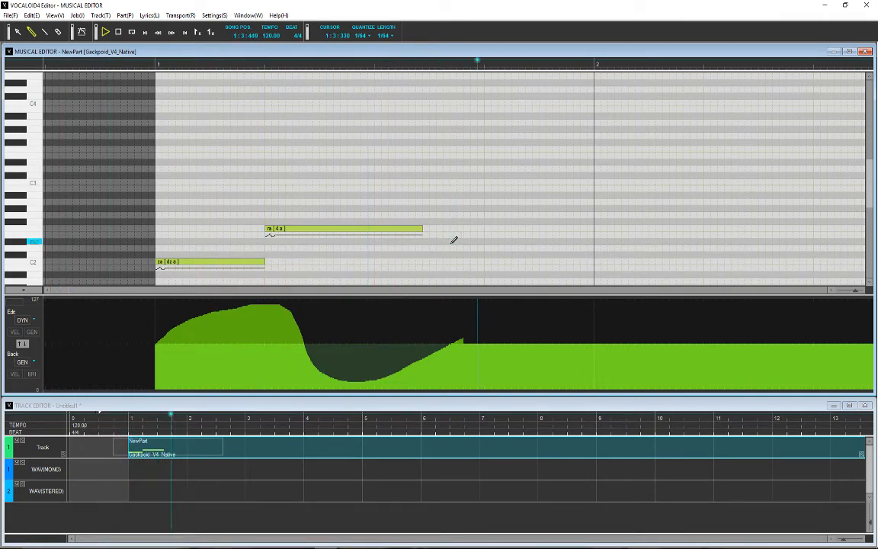
{"action": "key", "text": "space"}
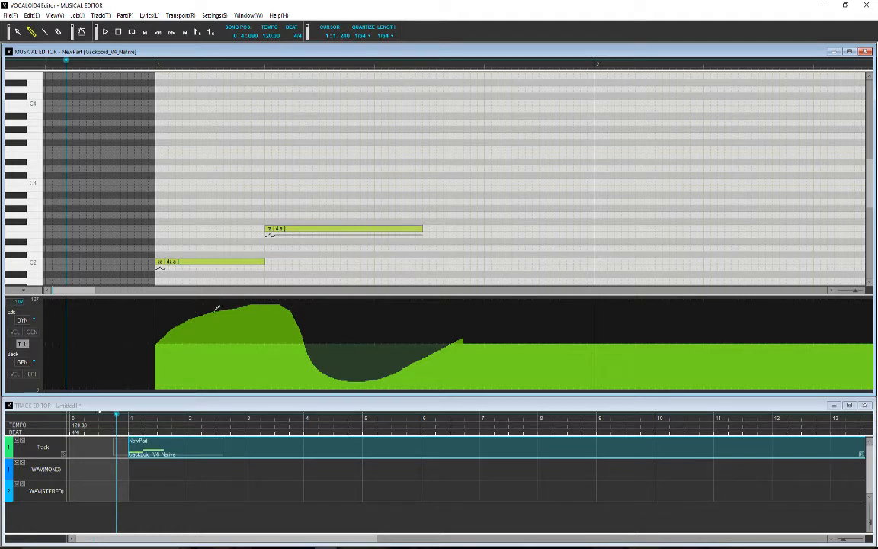
Erase the drawn dynamics curve across both notes with the Eraser.
{"action": "left_click", "coordinate": [27, 323]}
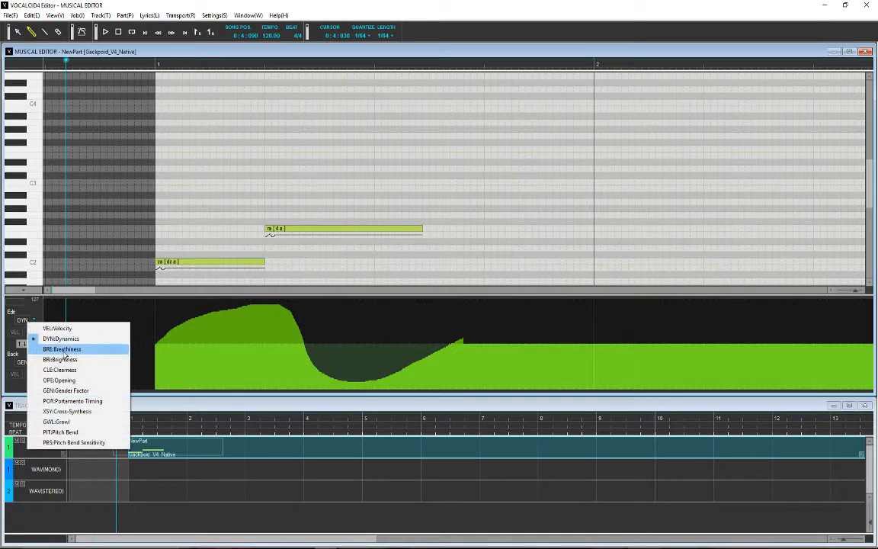
{"action": "left_click", "coordinate": [62, 349]}
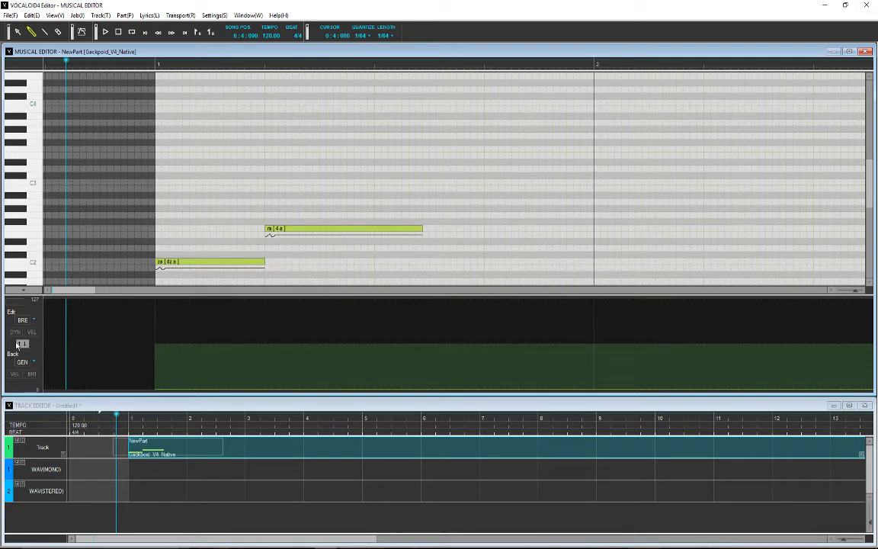
{"action": "left_click", "coordinate": [19, 302]}
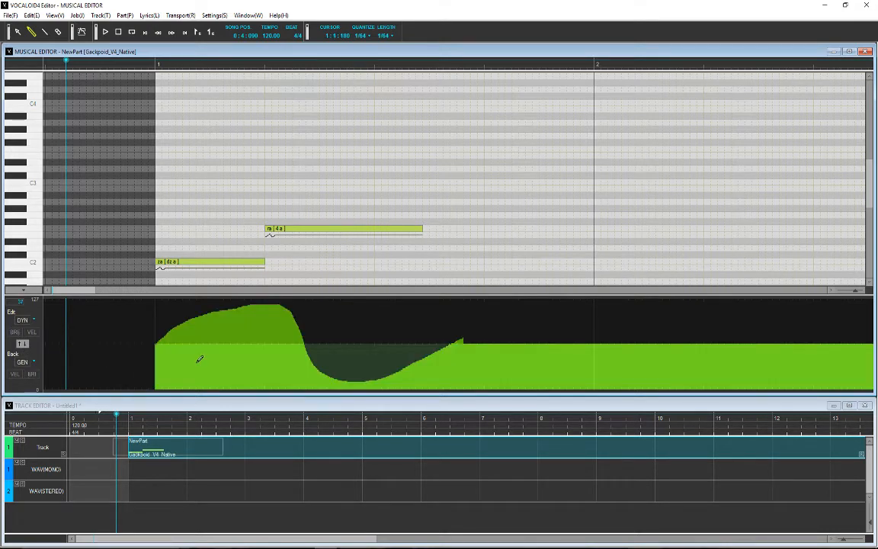
{"action": "right_click", "coordinate": [536, 332]}
{"action": "left_click", "coordinate": [574, 385]}
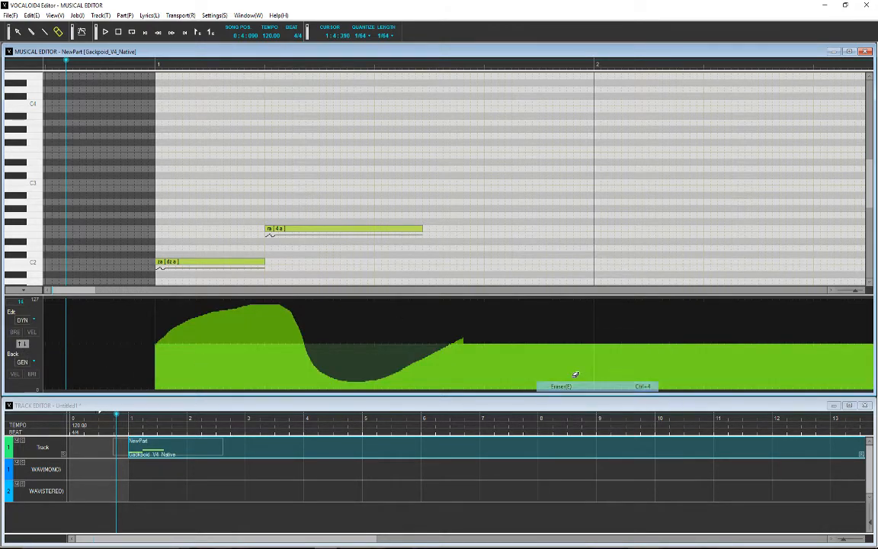
{"action": "left_click_drag", "start_coordinate": [575, 374], "coordinate": [152, 328]}
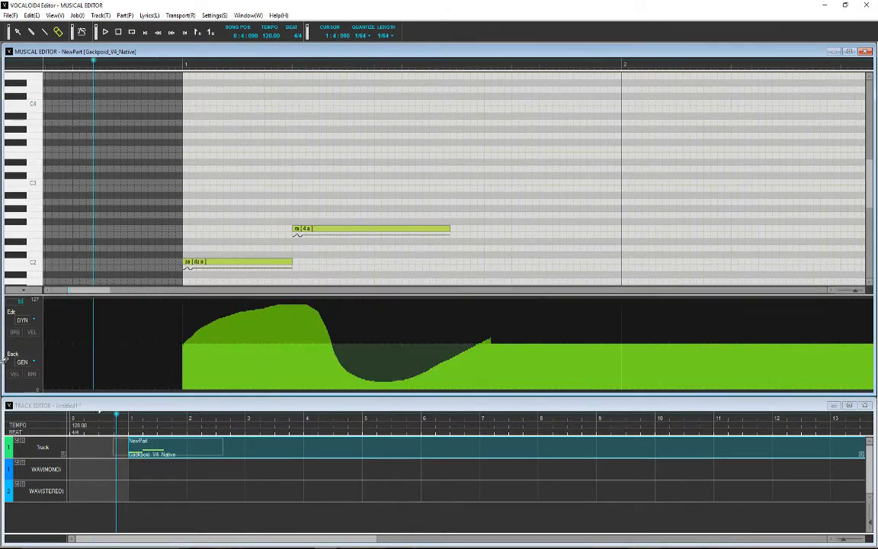
Erase both notes together in one sweep with the Eraser and undo the deletion.
{"action": "right_click", "coordinate": [304, 327]}
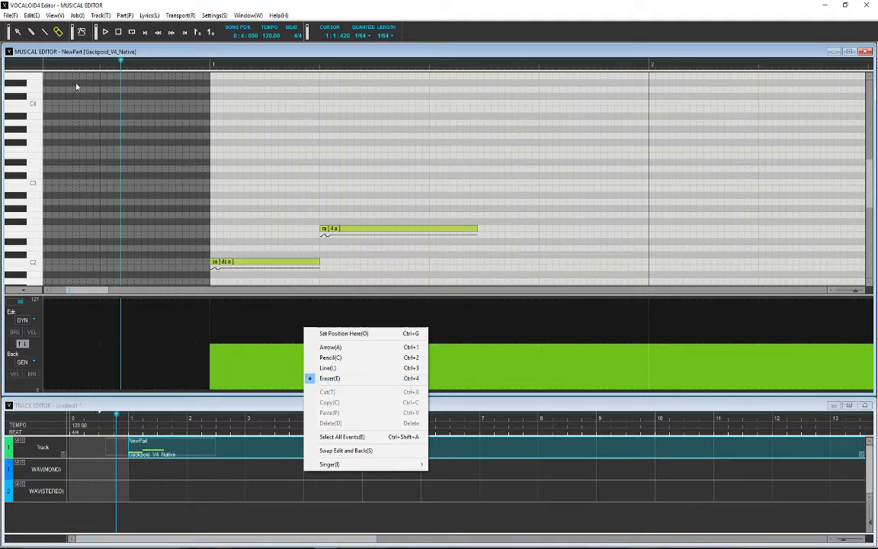
{"action": "left_click", "coordinate": [342, 385]}
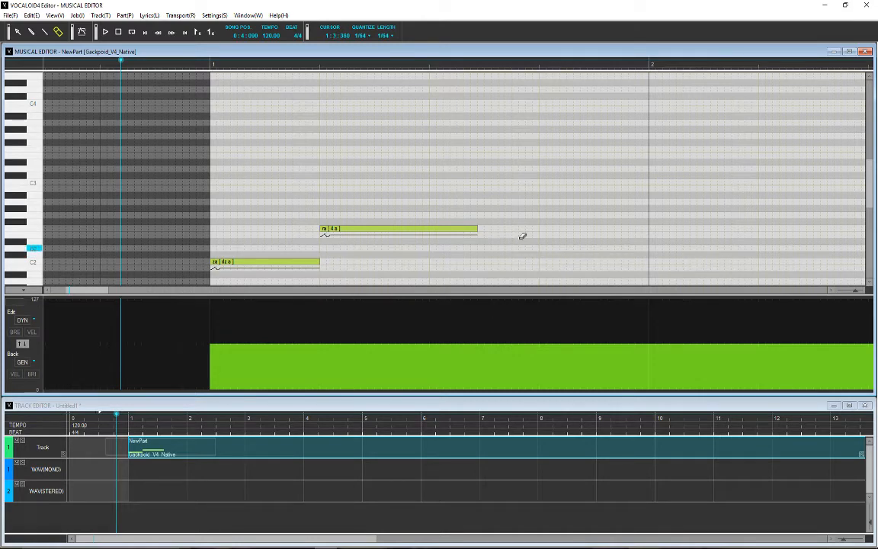
{"action": "mouse_move", "coordinate": [518, 216]}
{"action": "left_mouse_down"}
{"action": "mouse_move", "coordinate": [358, 260]}
{"action": "mouse_move", "coordinate": [183, 231]}
{"action": "mouse_move", "coordinate": [210, 171]}
{"action": "left_mouse_up"}
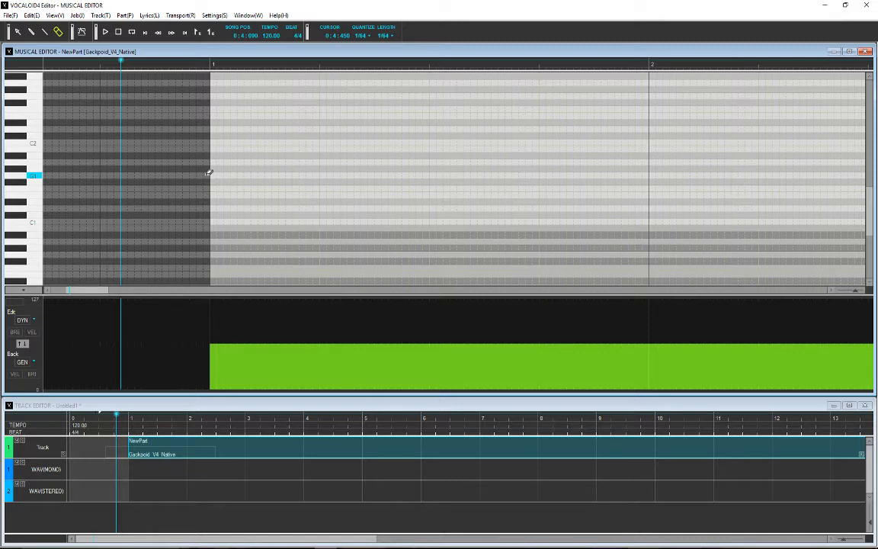
{"action": "key", "text": "ctrl+z"}
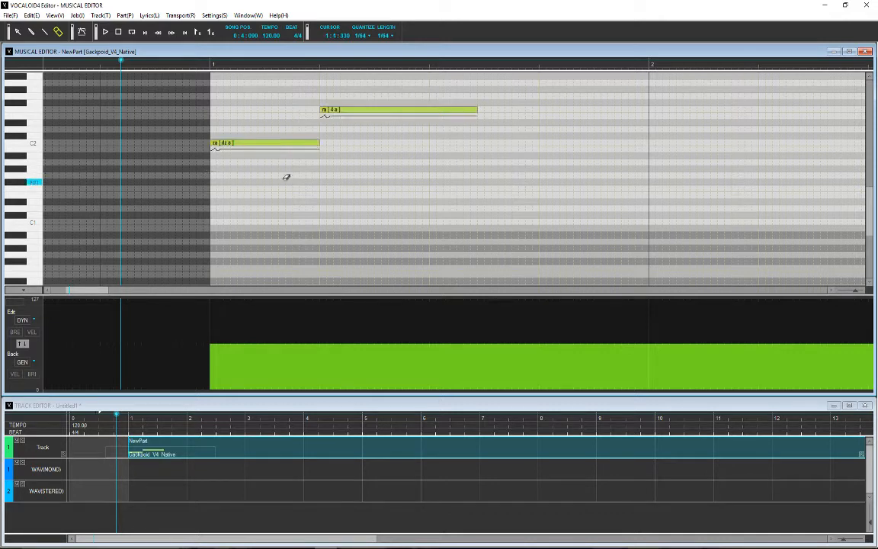
Erase the "za" and "ra" notes one at a time and undo both deletions.
{"action": "left_click", "coordinate": [301, 144]}
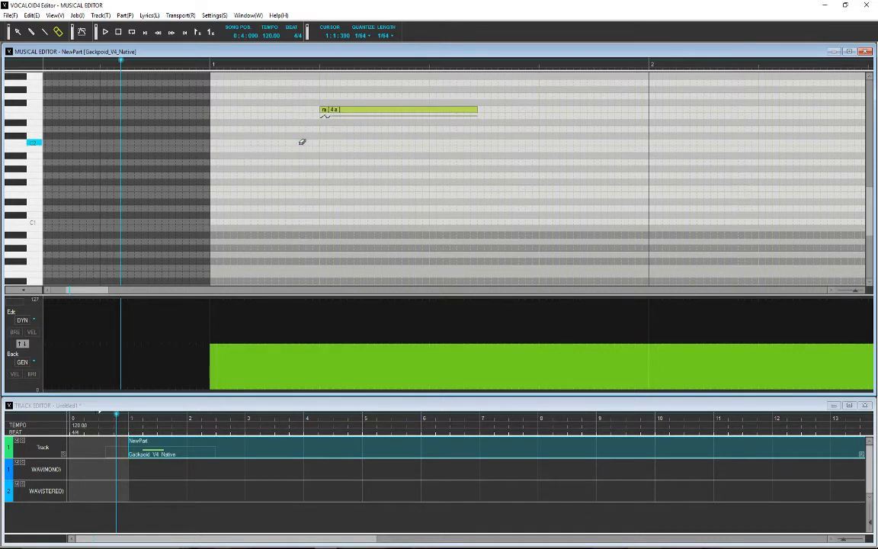
{"action": "left_click", "coordinate": [371, 110]}
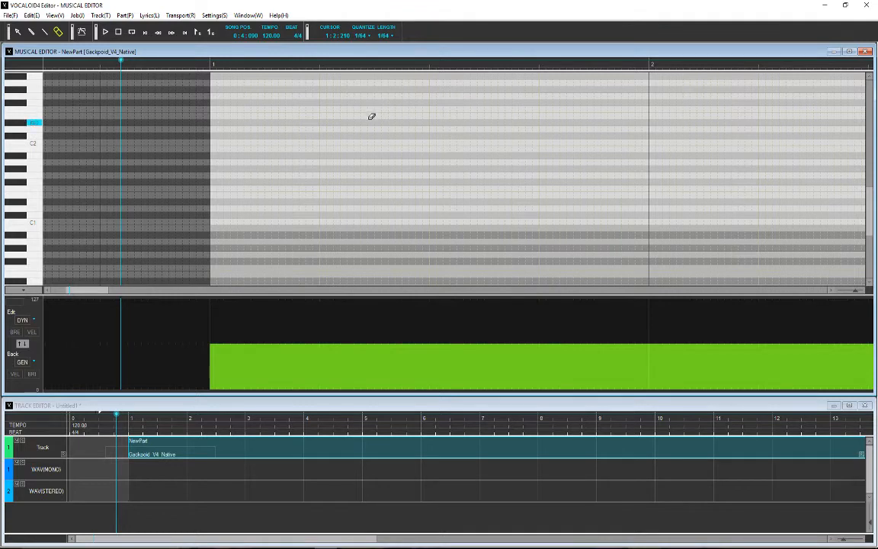
{"action": "key", "text": "ctrl+z"}
{"action": "key", "text": "ctrl+z"}
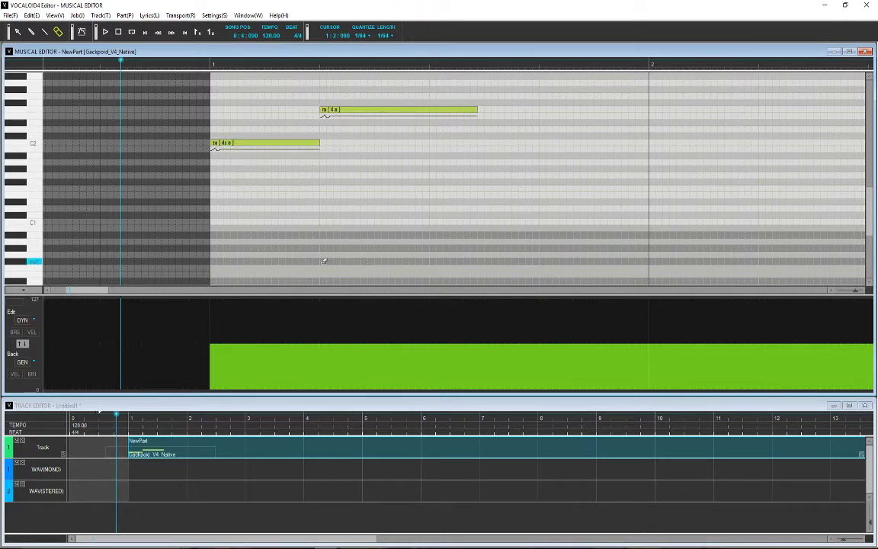
Draw a breathiness curve with the Pencil rising from 0 to 127 across both notes, and play the phrase.
{"action": "left_click", "coordinate": [18, 333]}
{"action": "right_click", "coordinate": [224, 375]}
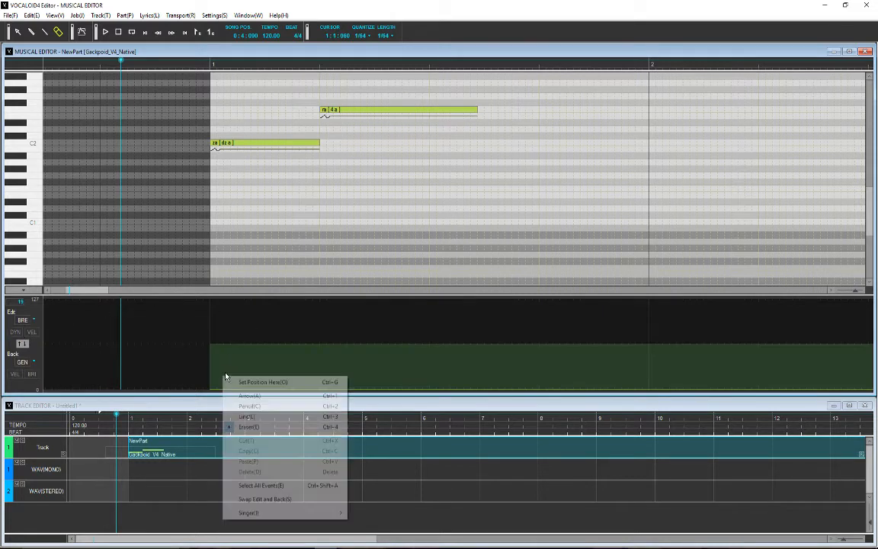
{"action": "left_click", "coordinate": [263, 406]}
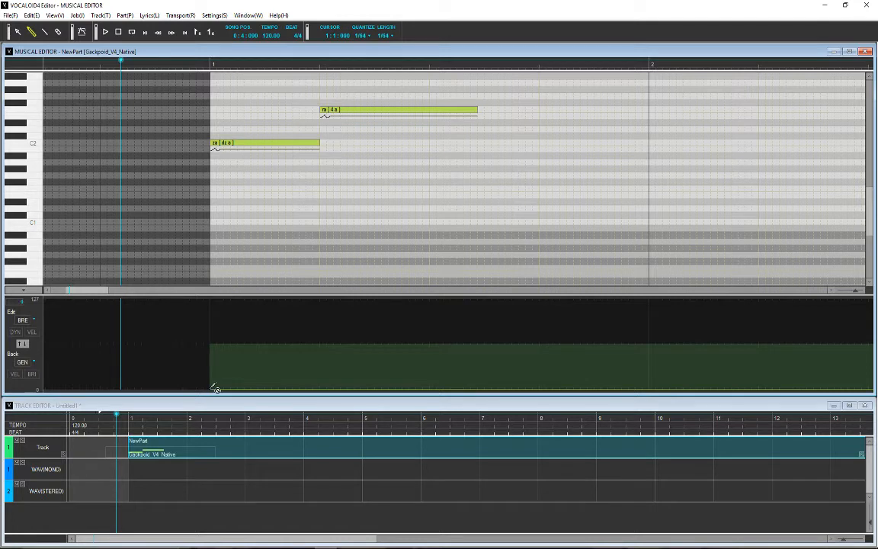
{"action": "mouse_move", "coordinate": [213, 387]}
{"action": "left_mouse_down"}
{"action": "mouse_move", "coordinate": [275, 345]}
{"action": "mouse_move", "coordinate": [427, 309]}
{"action": "mouse_move", "coordinate": [509, 303]}
{"action": "left_mouse_up"}
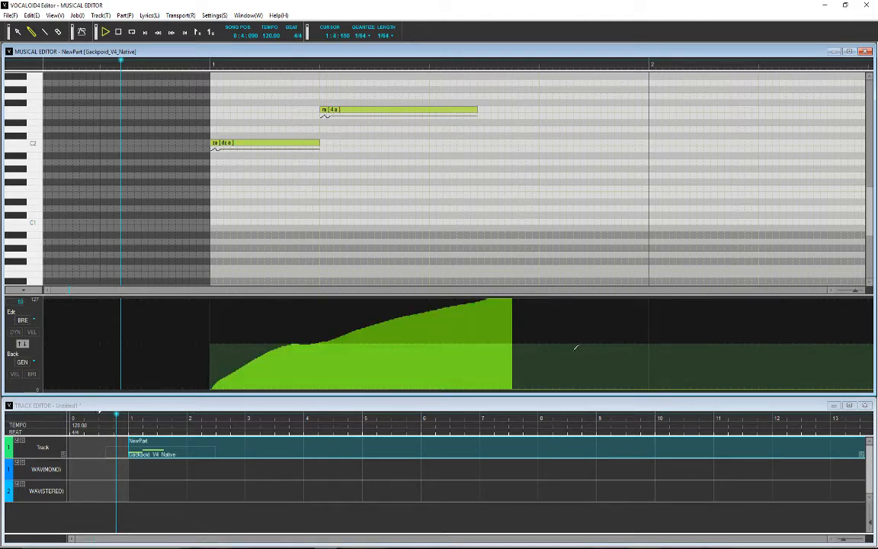
{"action": "key", "text": "space"}
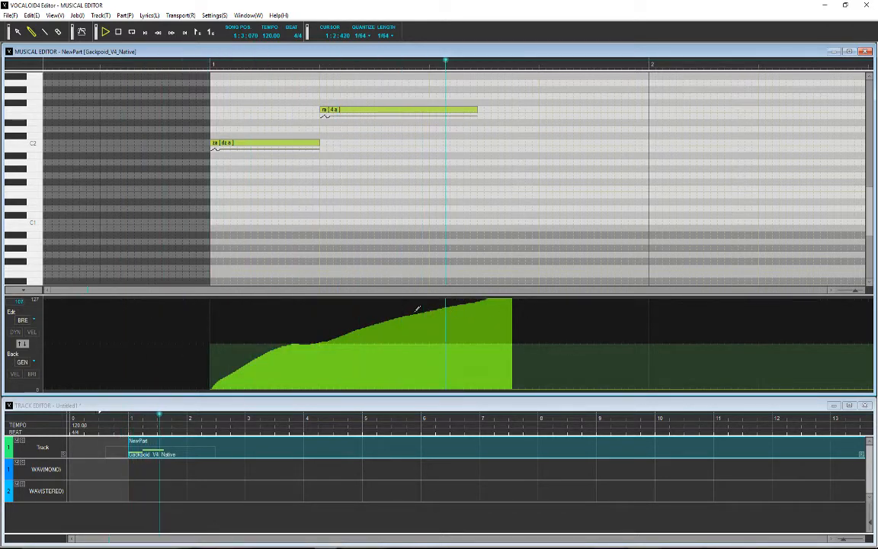
{"action": "key", "text": "space"}
Raise the breathiness to the maximum of 127 across both notes and play the phrase.
{"action": "mouse_move", "coordinate": [503, 292]}
{"action": "left_mouse_down"}
{"action": "mouse_move", "coordinate": [197, 231]}
{"action": "mouse_move", "coordinate": [206, 228]}
{"action": "left_mouse_up"}
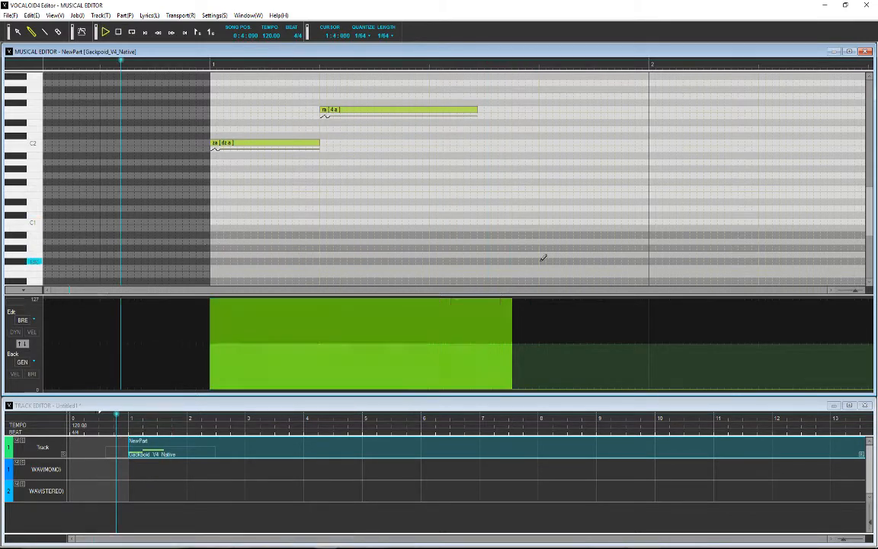
{"action": "key", "text": "space"}
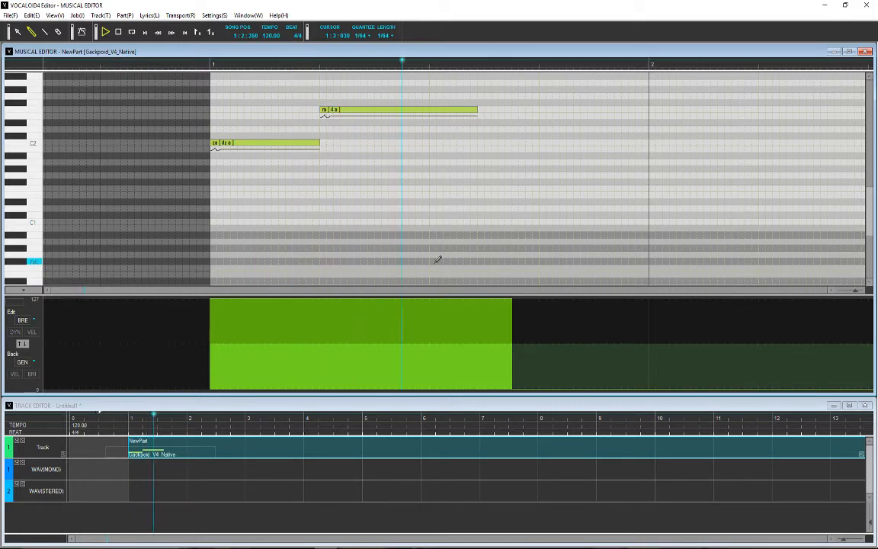
{"action": "key", "text": "space"}
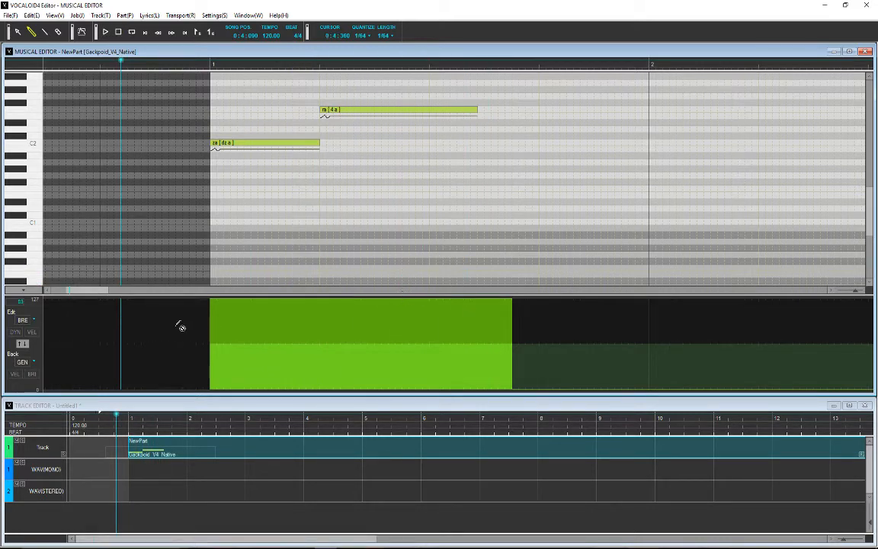
Change the part's singer to Fukase_J_Normal and play the phrase with full breathiness.
{"action": "right_click", "coordinate": [185, 247]}
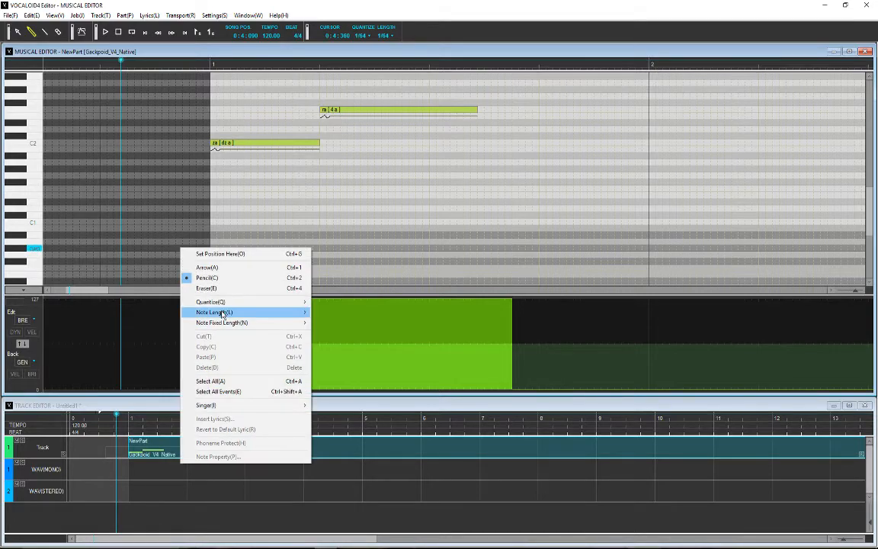
{"action": "mouse_move", "coordinate": [252, 410]}
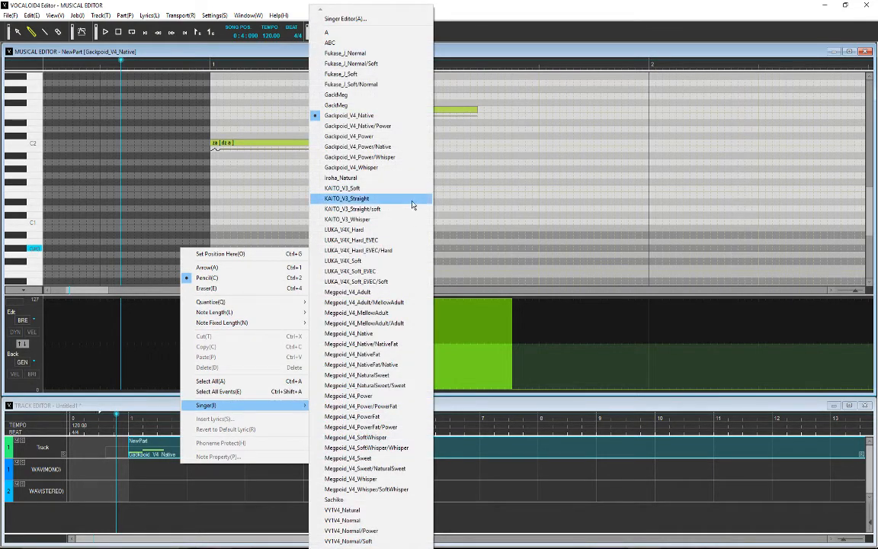
{"action": "left_click", "coordinate": [365, 54]}
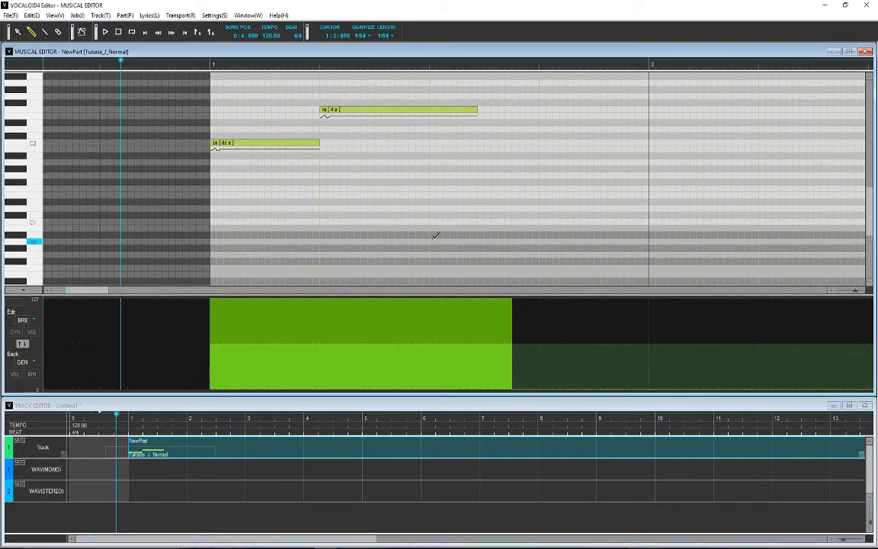
{"action": "key", "text": "space"}
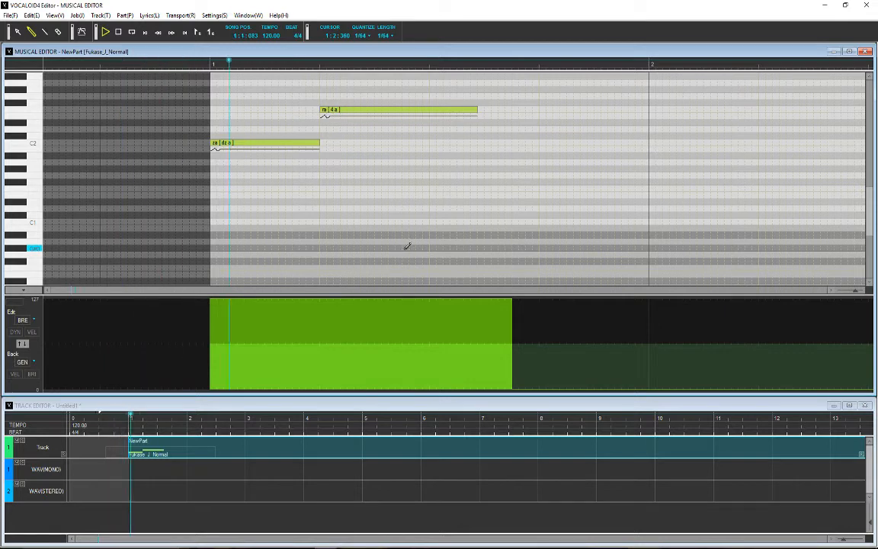
{"action": "key", "text": "space"}
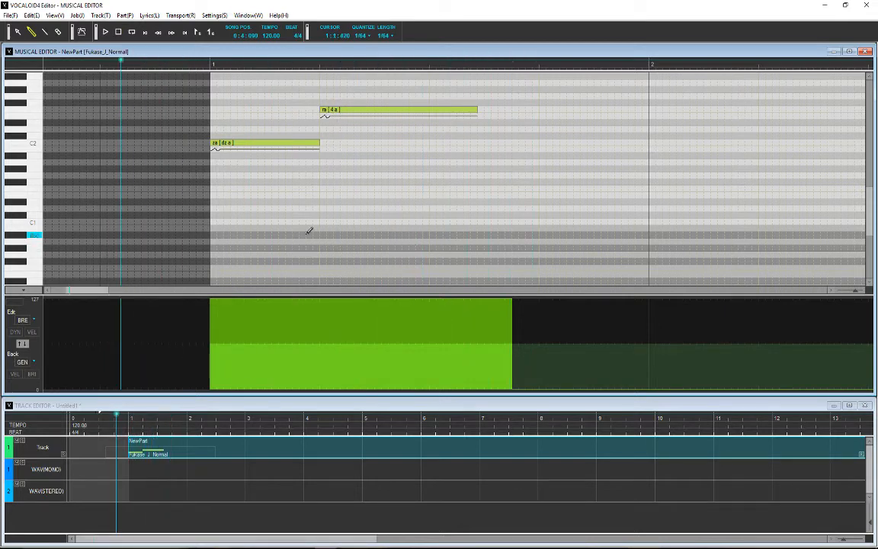
Return the singer to Gackpoid_V4_Native and lower the breathiness to 0 across both notes.
{"action": "right_click", "coordinate": [258, 130]}
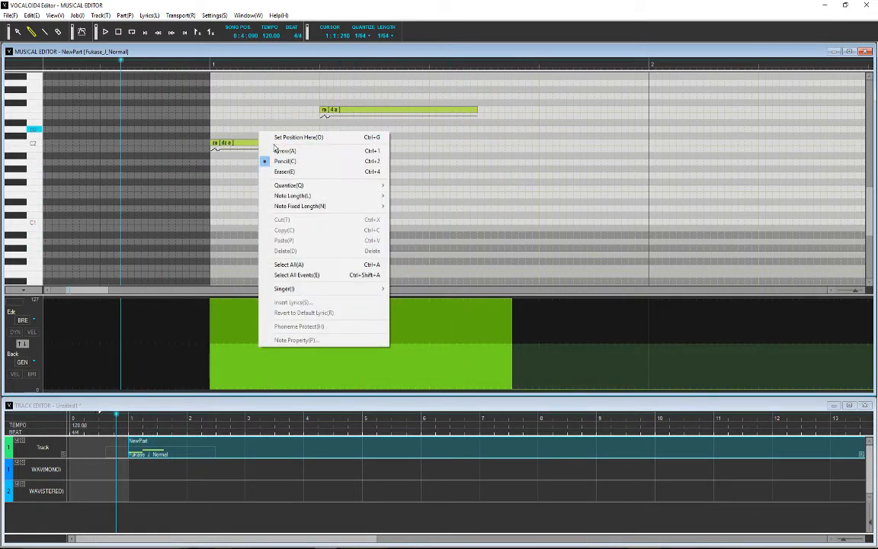
{"action": "left_click", "coordinate": [169, 143]}
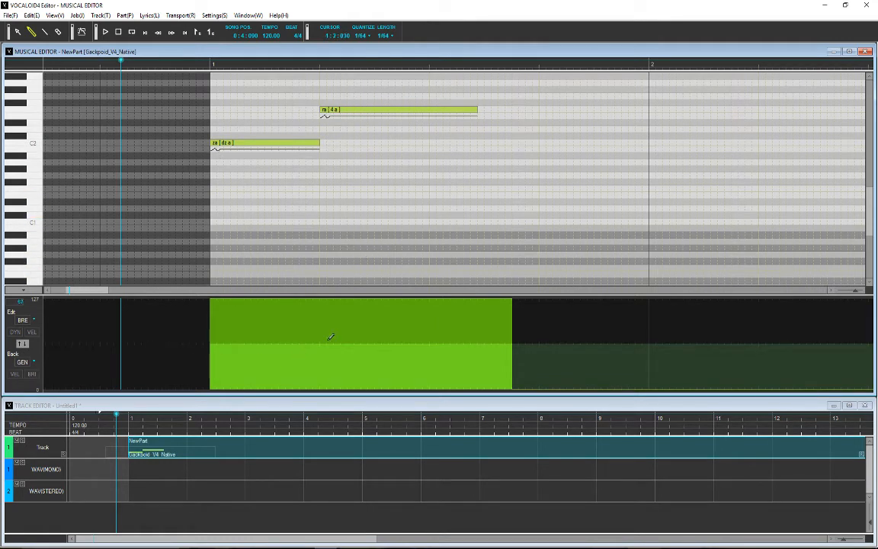
{"action": "left_click_drag", "start_coordinate": [531, 385], "coordinate": [157, 386]}
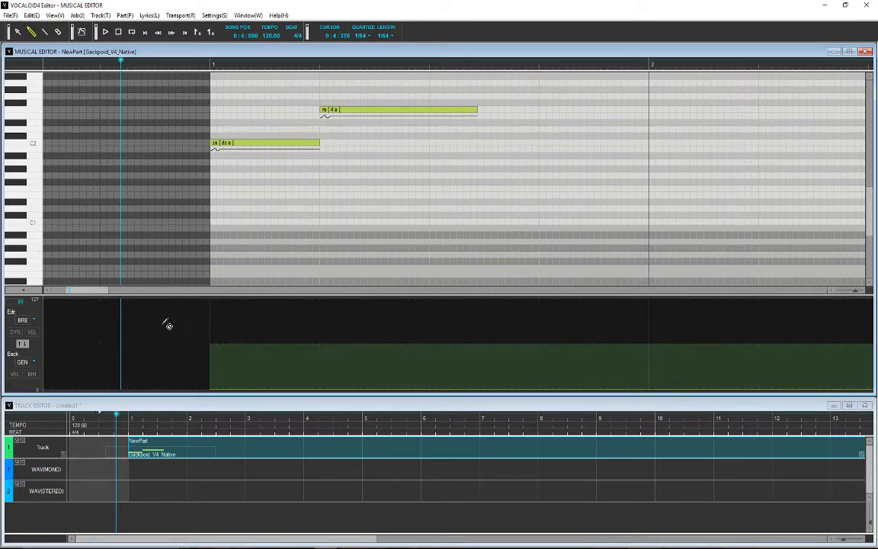
Switch the control parameter being edited to BRI:Brightness.
{"action": "left_click", "coordinate": [24, 319]}
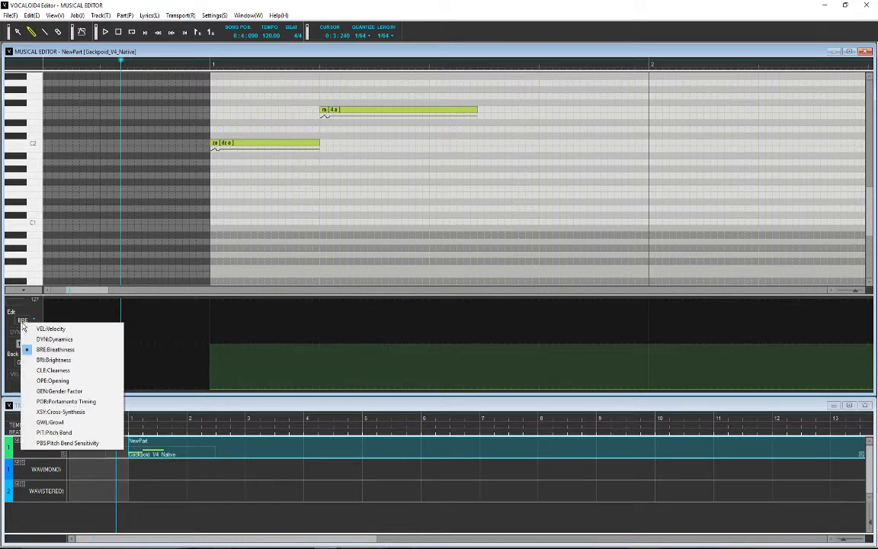
{"action": "left_click", "coordinate": [74, 359]}
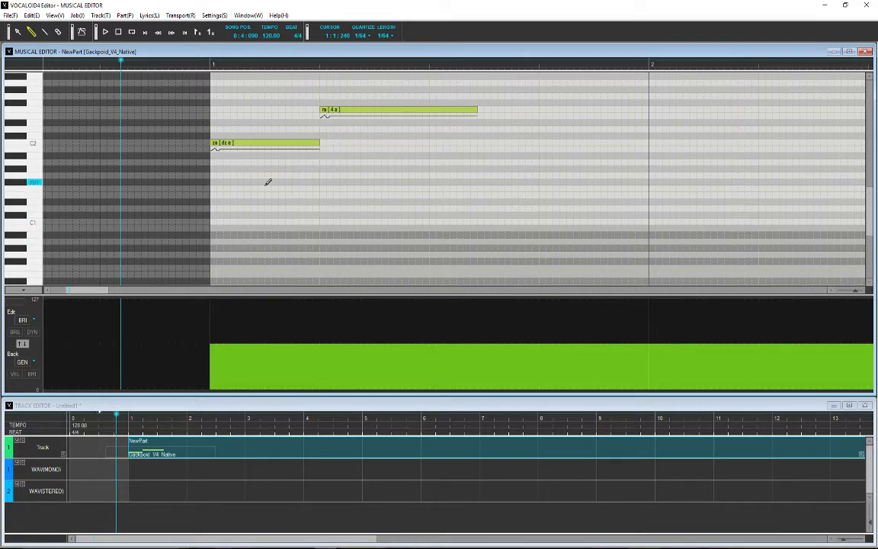
Raise the second note, "ra", to C4 and play the phrase with unchanged brightness.
{"action": "scroll", "coordinate": [259, 175], "scroll_direction": "up", "scroll_amount": 2}
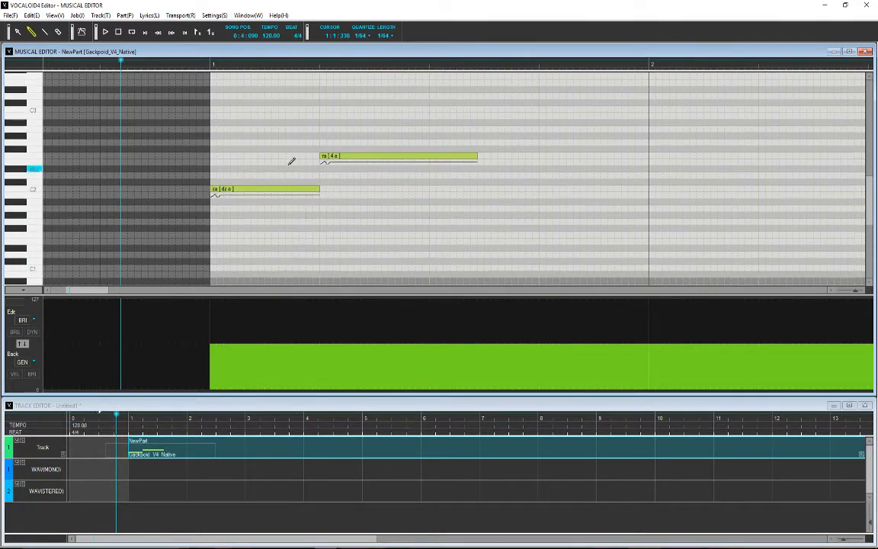
{"action": "left_click", "coordinate": [333, 156]}
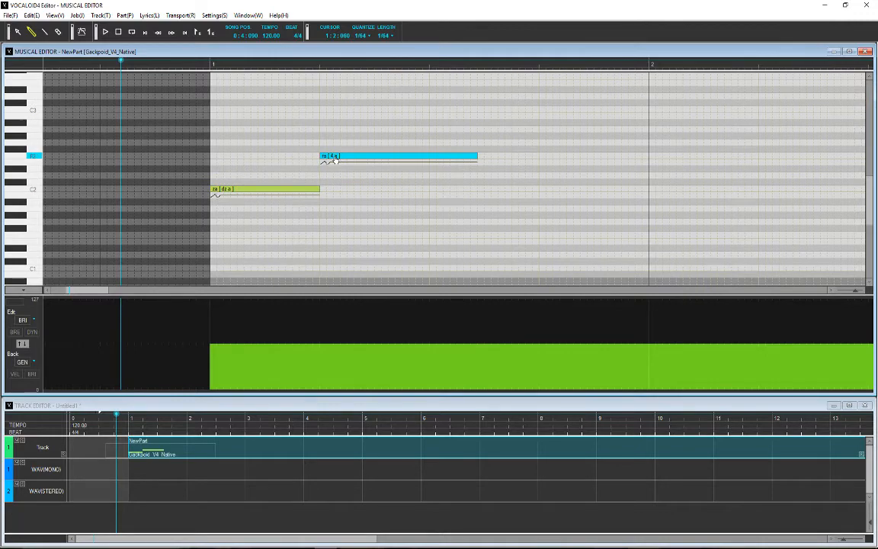
{"action": "scroll", "coordinate": [231, 171], "scroll_direction": "up", "scroll_amount": 1}
{"action": "scroll", "coordinate": [29, 122], "scroll_direction": "up", "scroll_amount": 1}
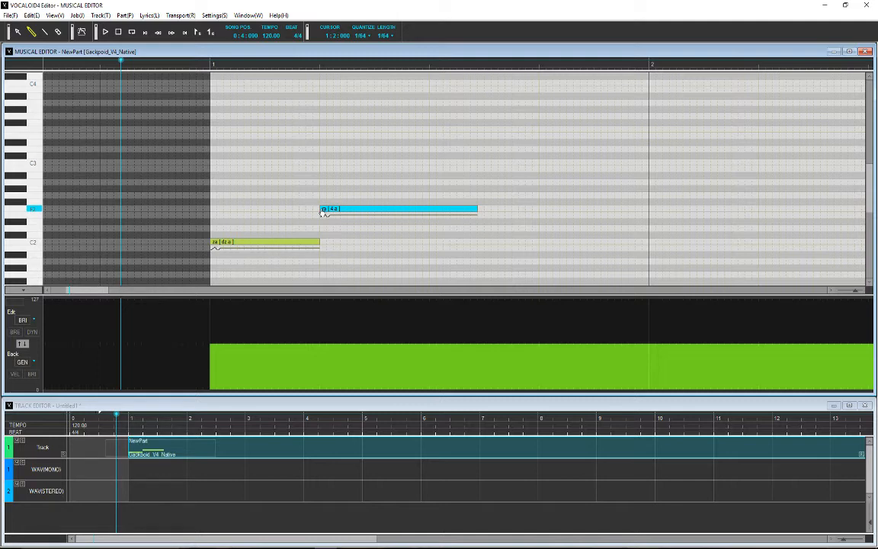
{"action": "mouse_move", "coordinate": [323, 213]}
{"action": "left_mouse_down"}
{"action": "mouse_move", "coordinate": [323, 195]}
{"action": "mouse_move", "coordinate": [323, 224]}
{"action": "left_mouse_up"}
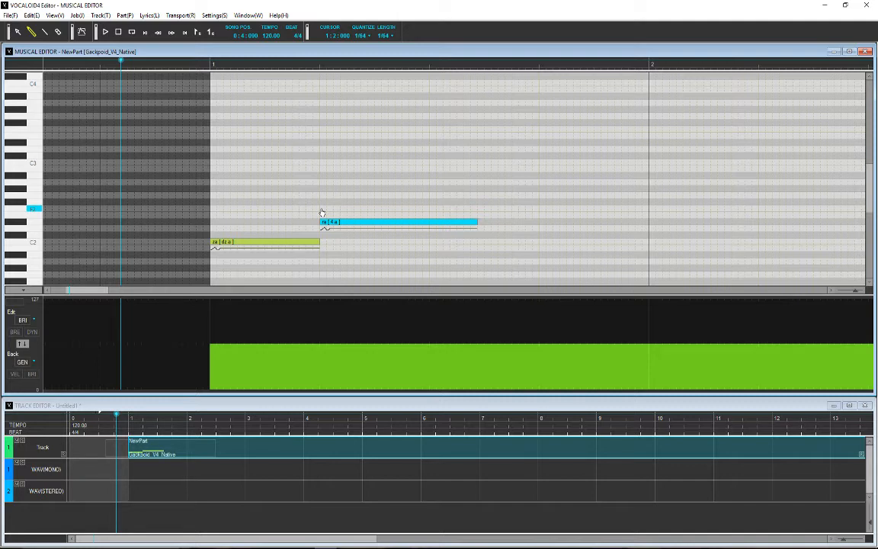
{"action": "key", "text": "ctrl+Up"}
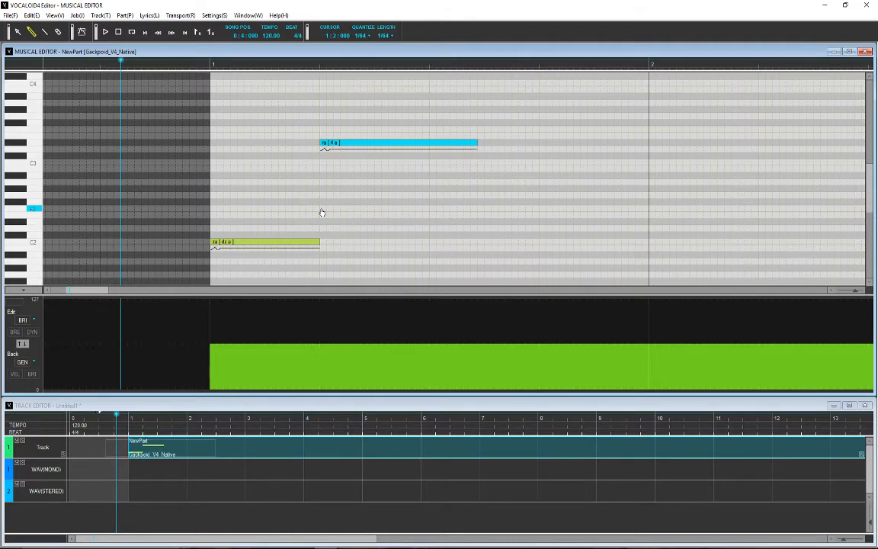
{"action": "key", "text": "ctrl+Up"}
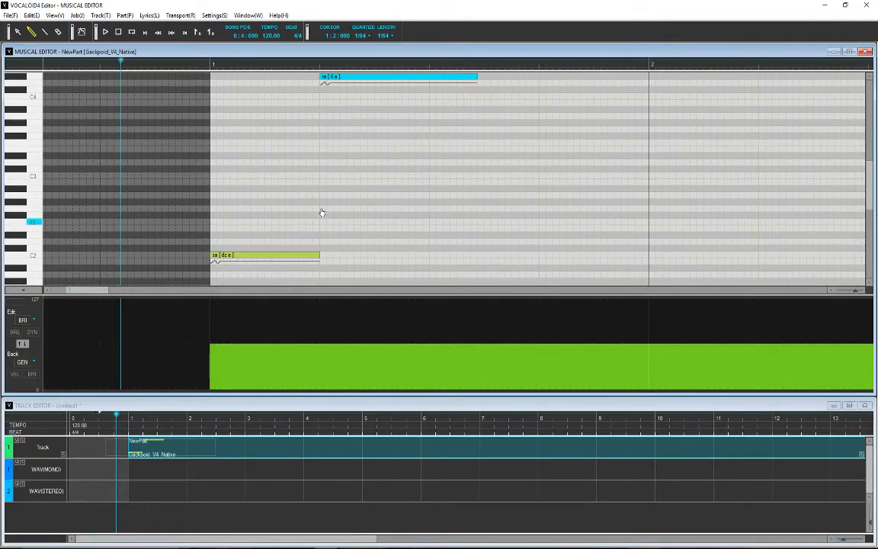
{"action": "key", "text": "Down"}
{"action": "key", "text": "Down"}
{"action": "key", "text": "Down"}
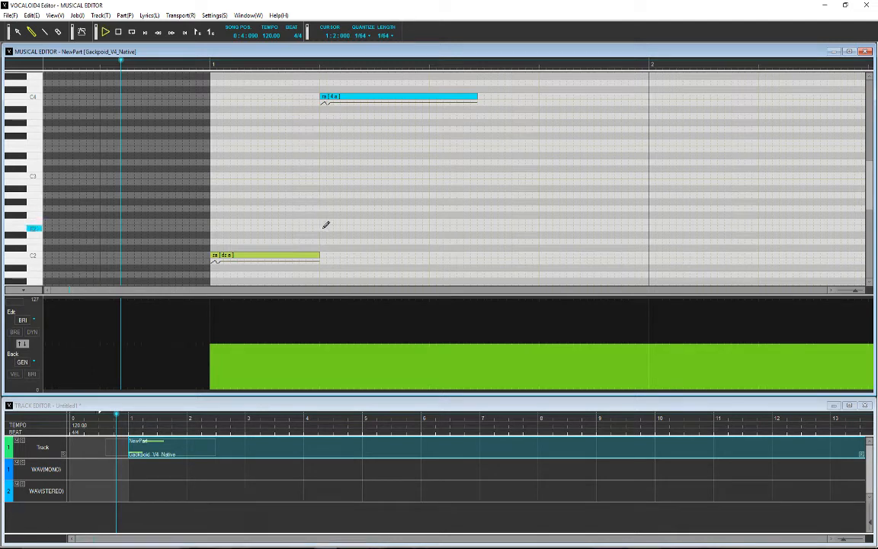
{"action": "key", "text": "space"}
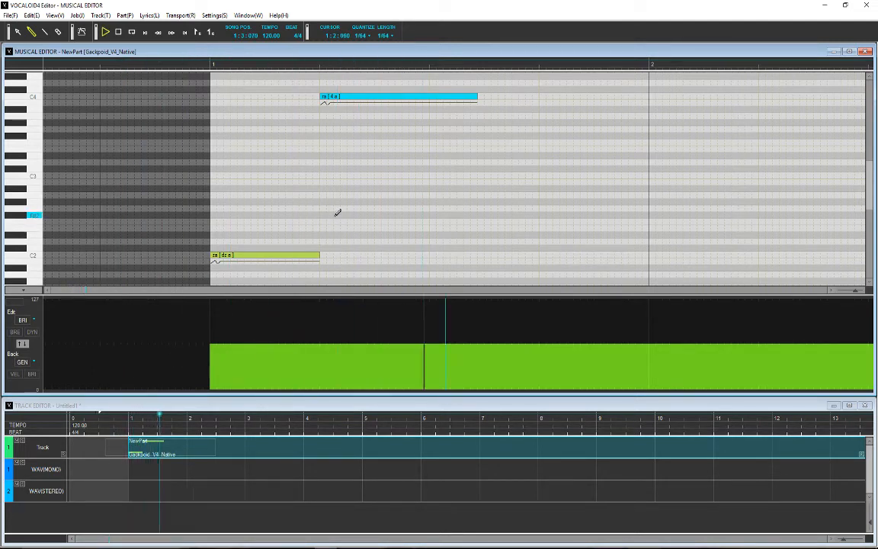
{"action": "key", "text": "space"}
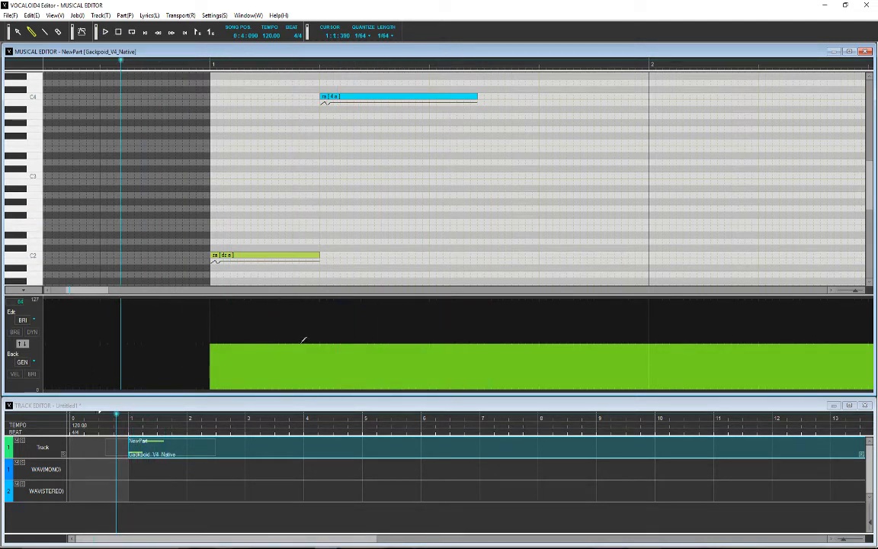
Try drawing a nearly level freehand brightness stroke over the first note with the Pencil tool.
{"action": "right_click", "coordinate": [327, 339]}
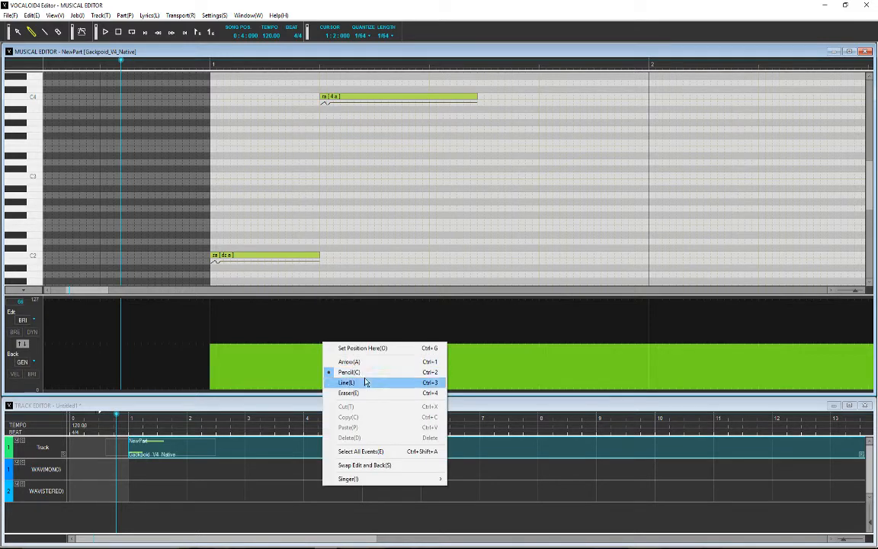
{"action": "left_click", "coordinate": [362, 382]}
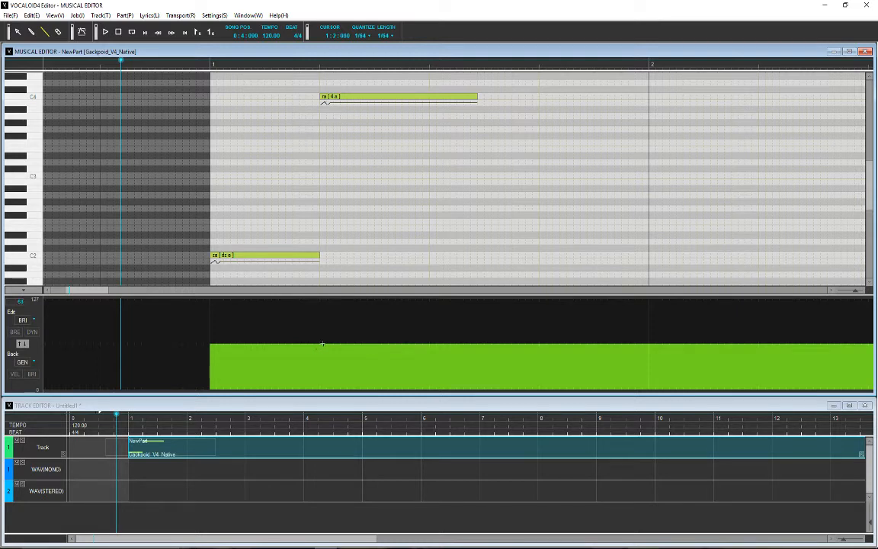
{"action": "right_click", "coordinate": [306, 333]}
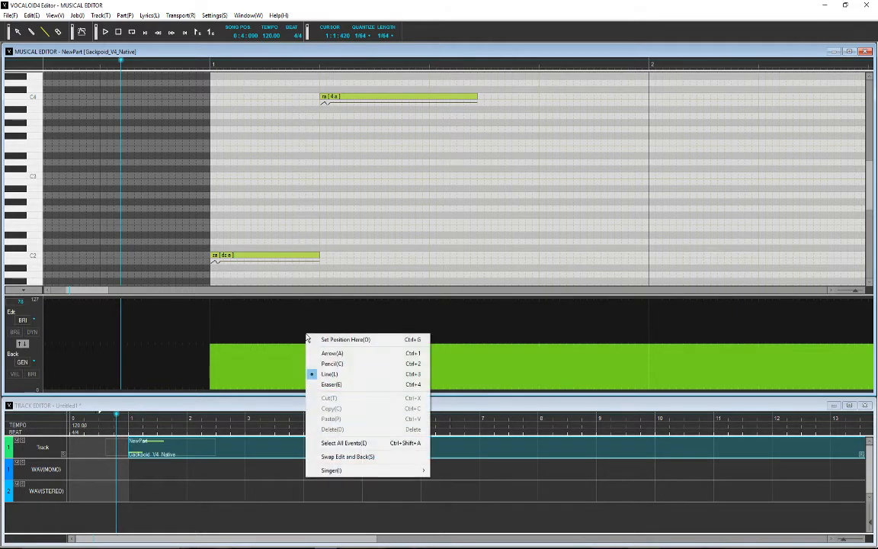
{"action": "left_click", "coordinate": [332, 375]}
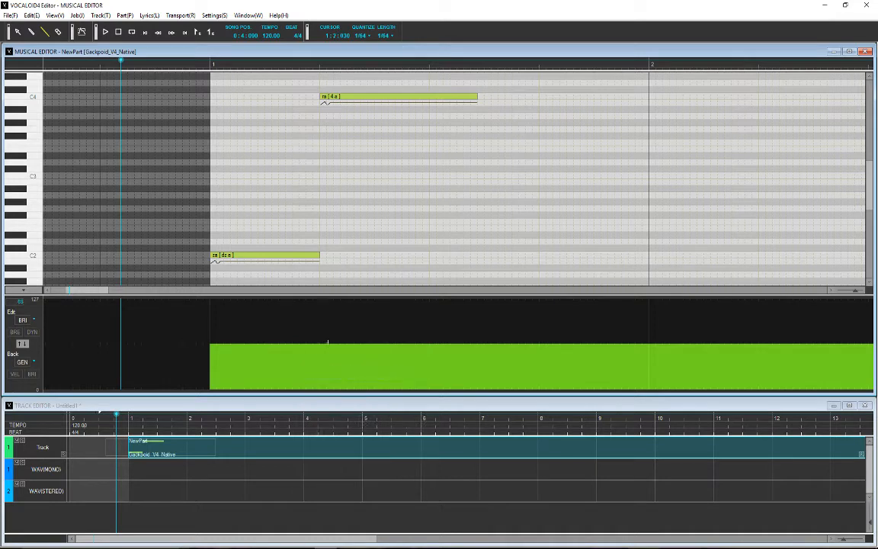
{"action": "right_click", "coordinate": [328, 342]}
{"action": "left_click", "coordinate": [347, 375]}
{"action": "left_click_drag", "start_coordinate": [202, 344], "coordinate": [335, 336]}
With the Line tool, draw a brightness curve that drops sharply at the second note's start and climbs back gradually, and play the phrase.
{"action": "right_click", "coordinate": [274, 345]}
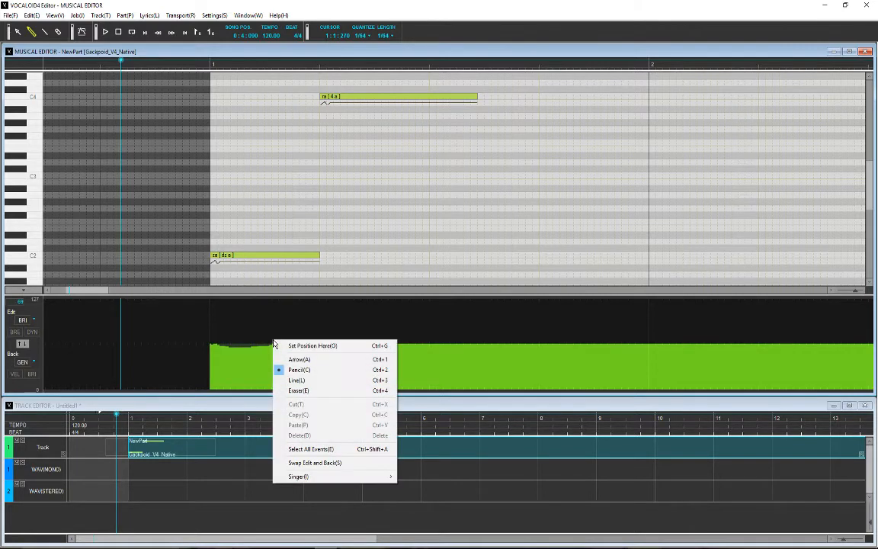
{"action": "left_click", "coordinate": [299, 379]}
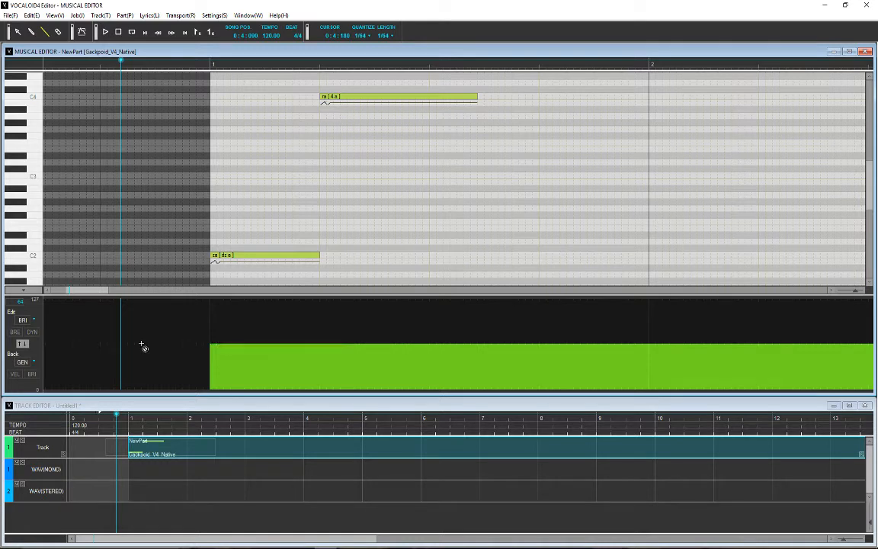
{"action": "left_click_drag", "start_coordinate": [210, 345], "coordinate": [332, 346]}
{"action": "left_click", "coordinate": [329, 356]}
{"action": "mouse_move", "coordinate": [329, 355]}
{"action": "left_mouse_down"}
{"action": "mouse_move", "coordinate": [476, 354]}
{"action": "mouse_move", "coordinate": [337, 368]}
{"action": "mouse_move", "coordinate": [330, 368]}
{"action": "mouse_move", "coordinate": [421, 345]}
{"action": "mouse_move", "coordinate": [478, 348]}
{"action": "left_mouse_up"}
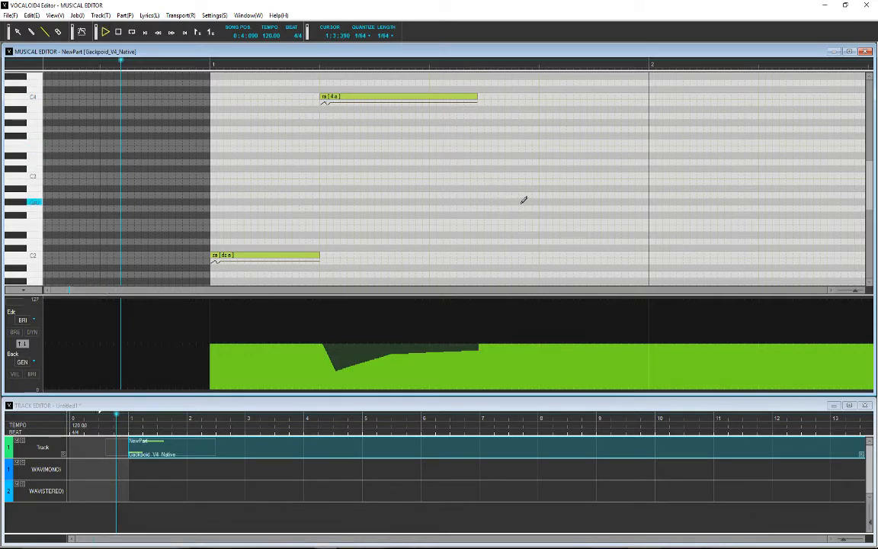
{"action": "key", "text": "space"}
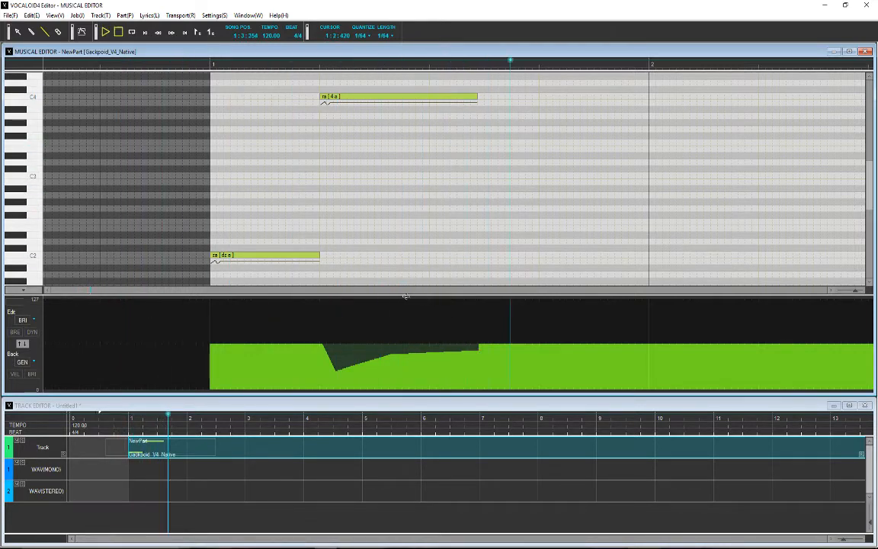
{"action": "key", "text": "space"}
Hold the second note's brightness dip level up to its middle, ramp it up to about 53 at the note's end, and play the phrase.
{"action": "left_click_drag", "start_coordinate": [336, 371], "coordinate": [385, 371]}
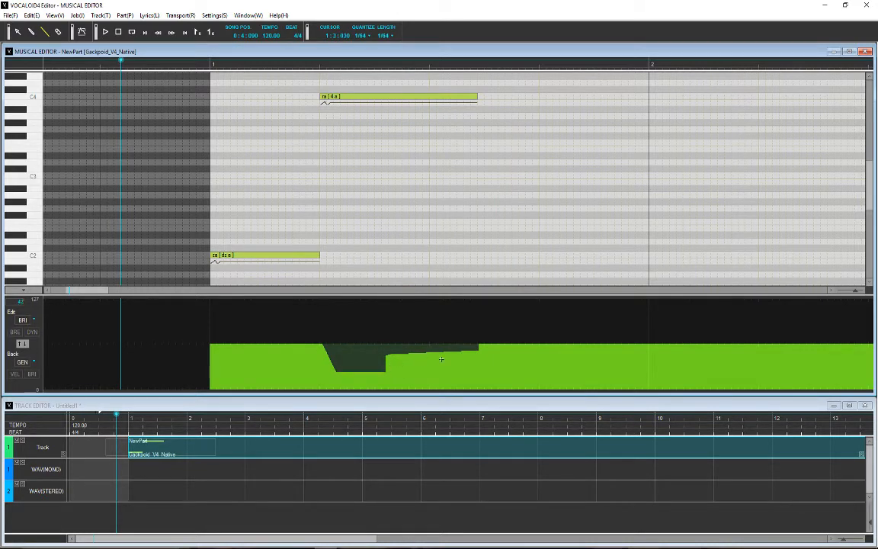
{"action": "left_click_drag", "start_coordinate": [442, 358], "coordinate": [479, 351]}
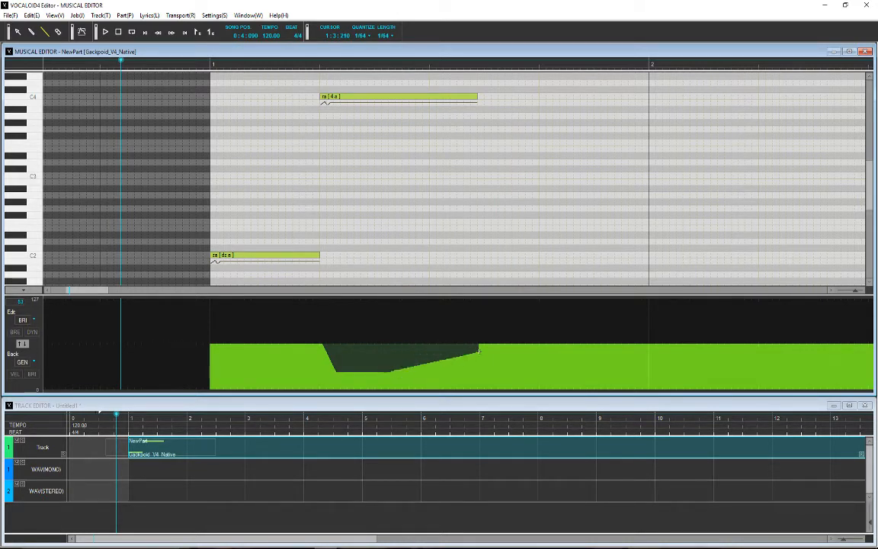
{"action": "key", "text": "space"}
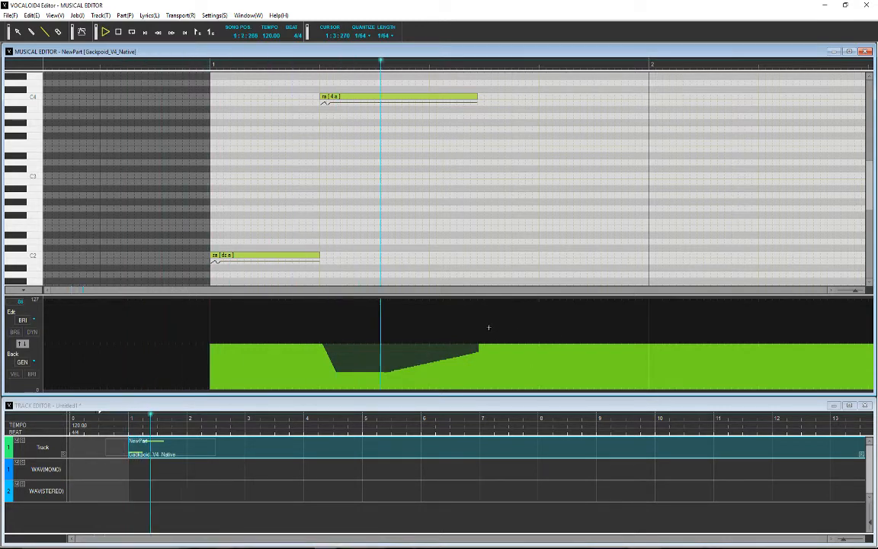
{"action": "key", "text": "space"}
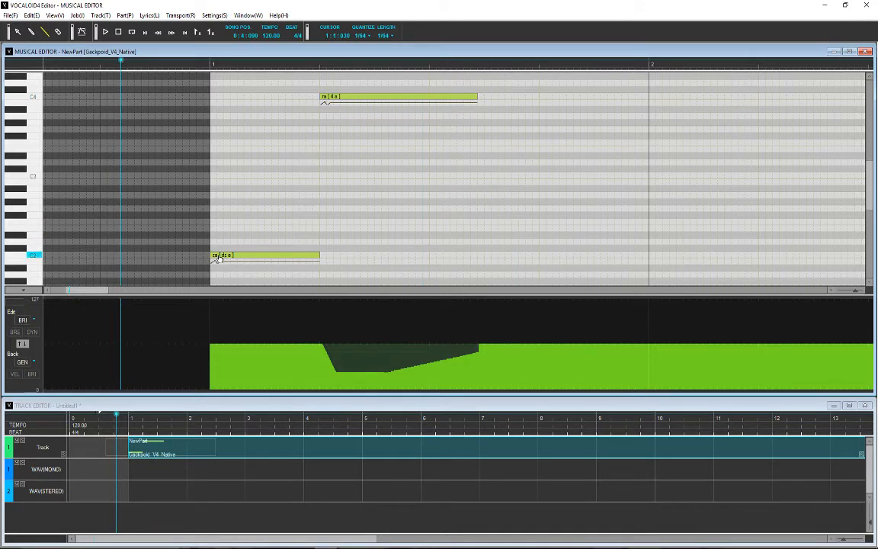
Change the part's singer to Sachiko.
{"action": "right_click", "coordinate": [185, 231]}
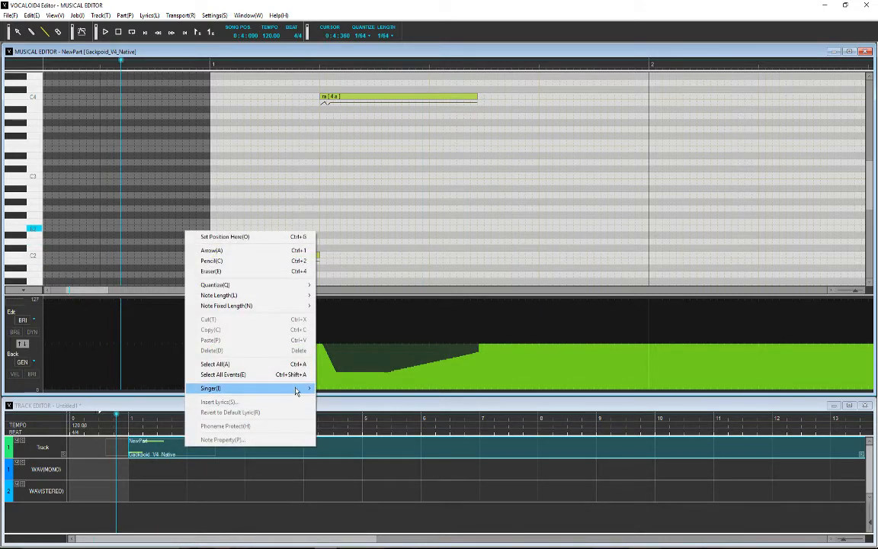
{"action": "mouse_move", "coordinate": [297, 388]}
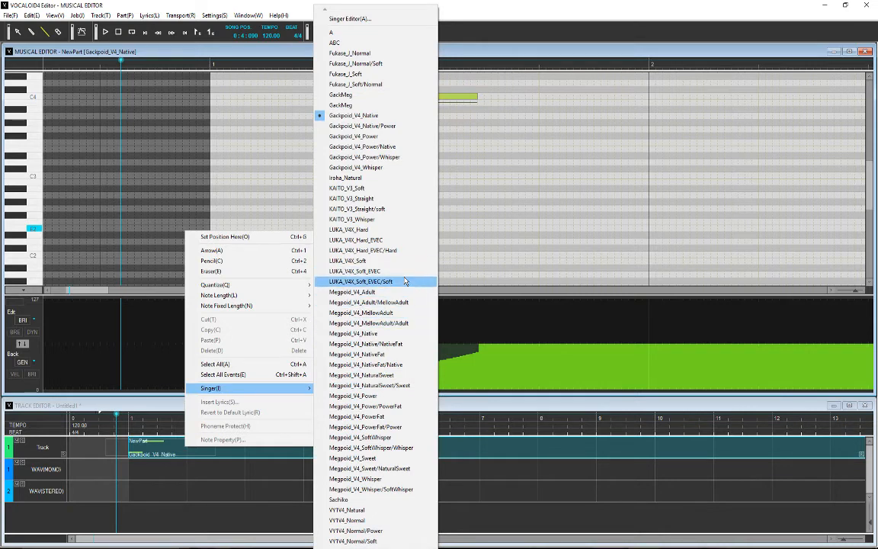
{"action": "left_click", "coordinate": [388, 504]}
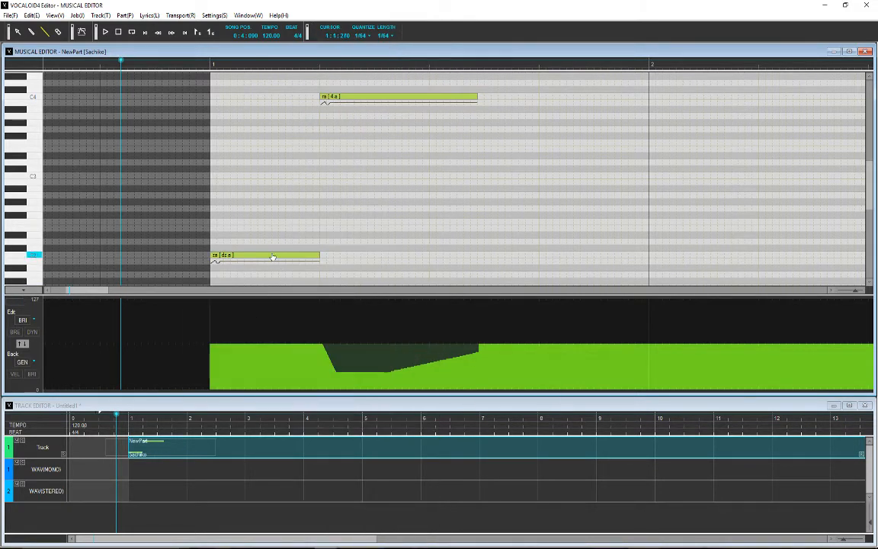
Raise the first note, "za", to C3 and play the phrase with the brightness dip.
{"action": "left_click_drag", "start_coordinate": [273, 258], "coordinate": [272, 188]}
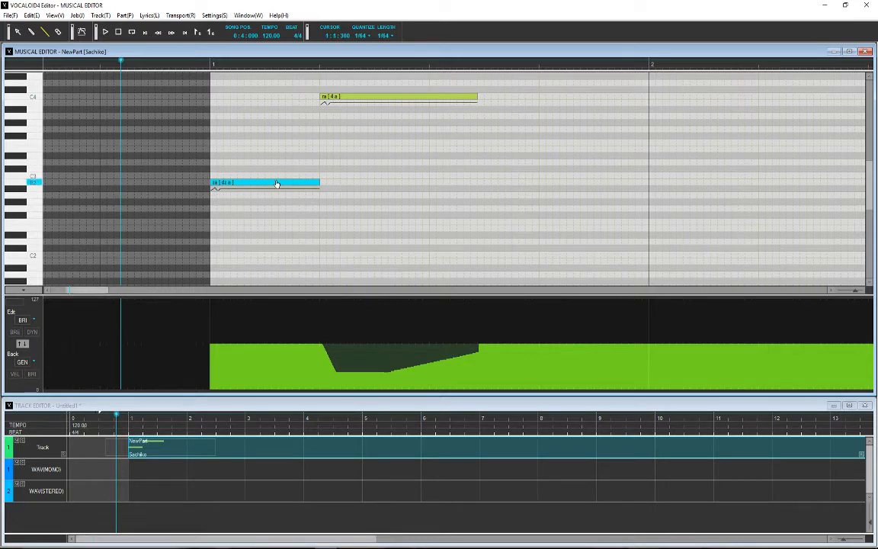
{"action": "left_click_drag", "start_coordinate": [277, 185], "coordinate": [277, 178]}
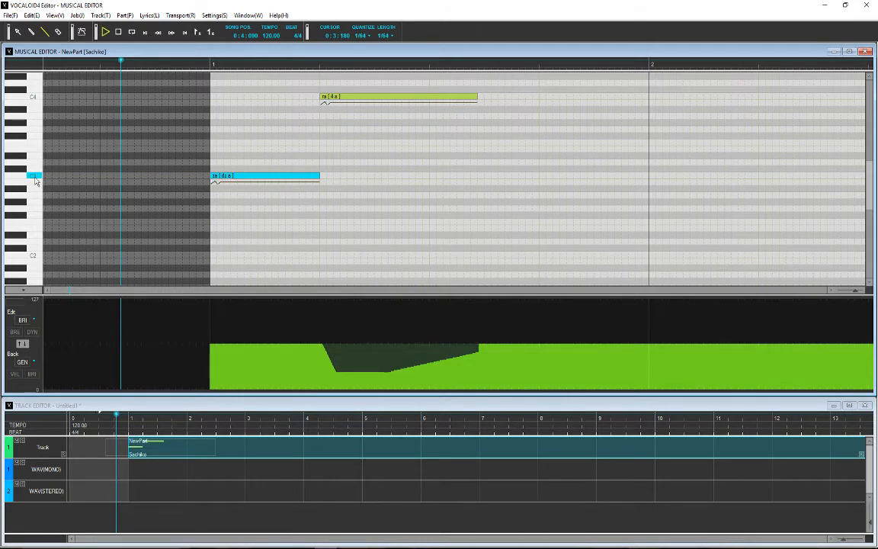
{"action": "key", "text": "space"}
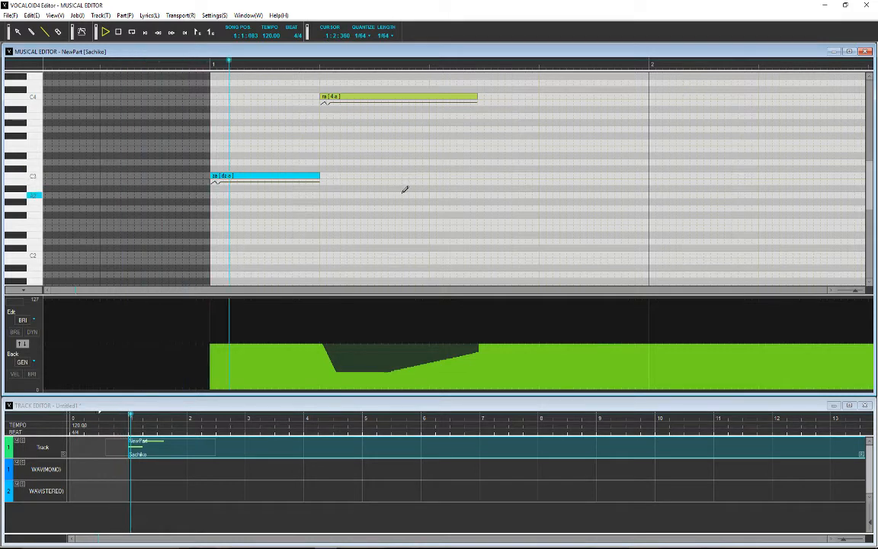
{"action": "key", "text": "space"}
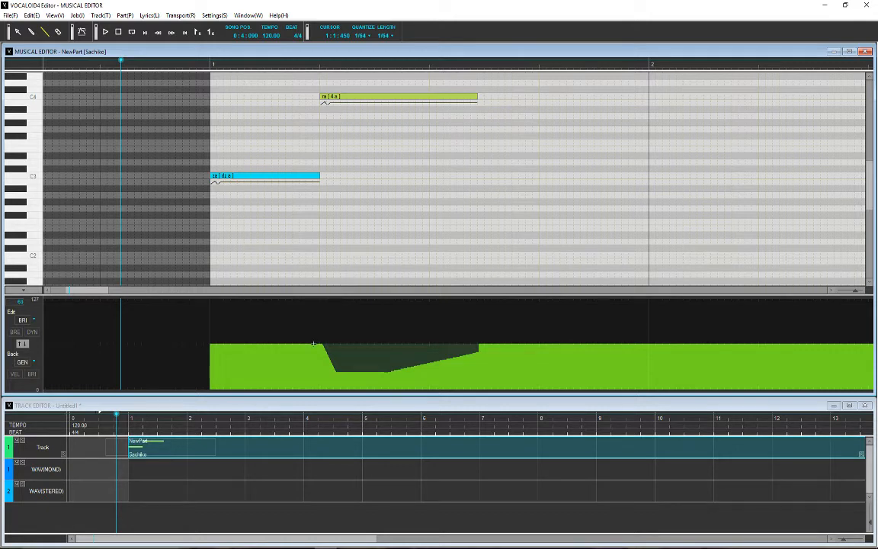
Flatten the brightness back to 64 across the second note and play the phrase.
{"action": "left_click_drag", "start_coordinate": [312, 343], "coordinate": [606, 344]}
{"action": "key", "text": "space"}
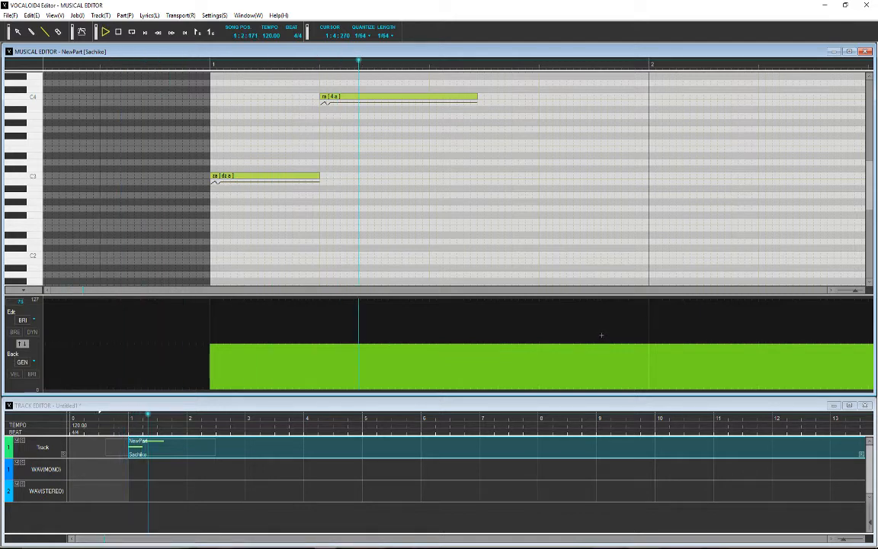
{"action": "key", "text": "space"}
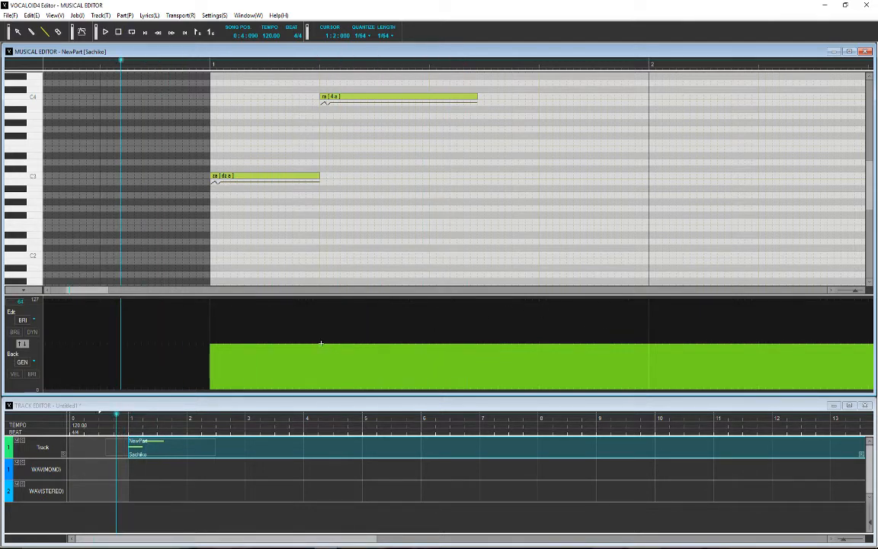
Draw a brightness curve that drops at the second note's start and keeps declining slightly past its end, and play the phrase.
{"action": "left_click", "coordinate": [325, 353]}
{"action": "left_click_drag", "start_coordinate": [326, 347], "coordinate": [492, 367]}
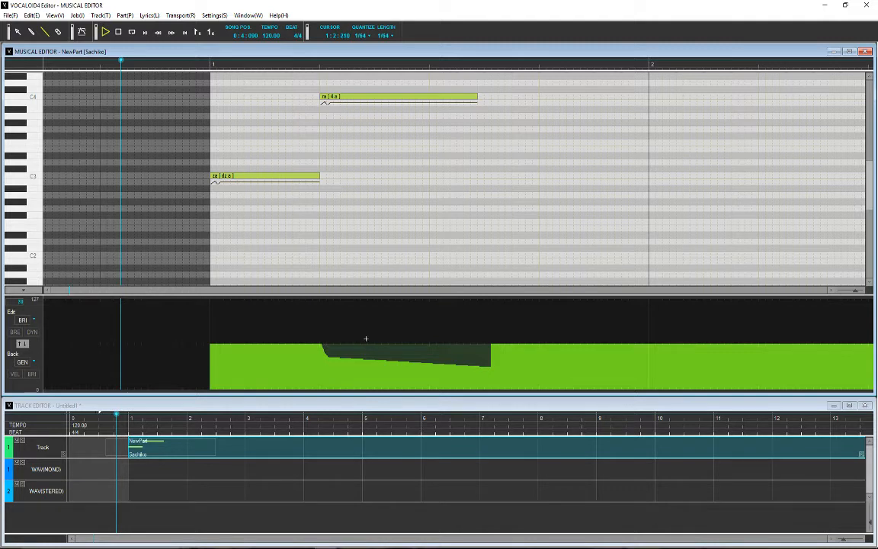
{"action": "key", "text": "space"}
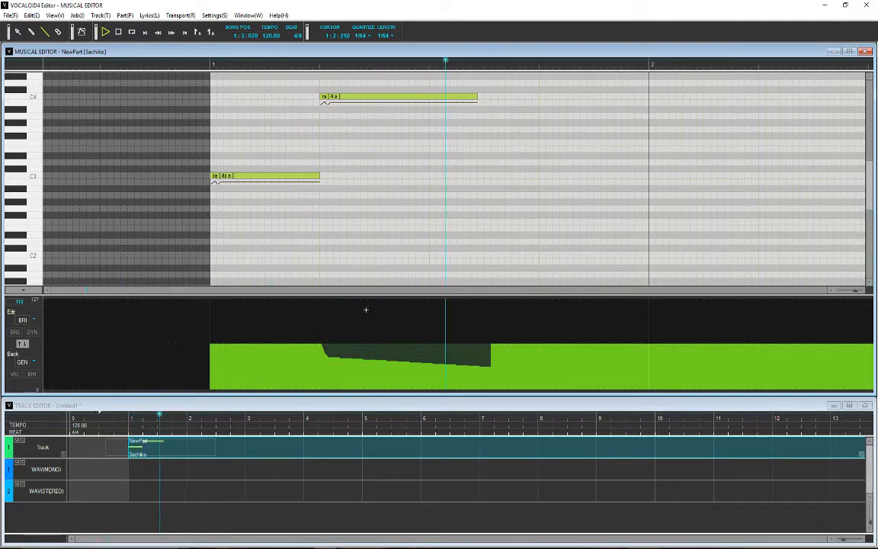
{"action": "key", "text": "space"}
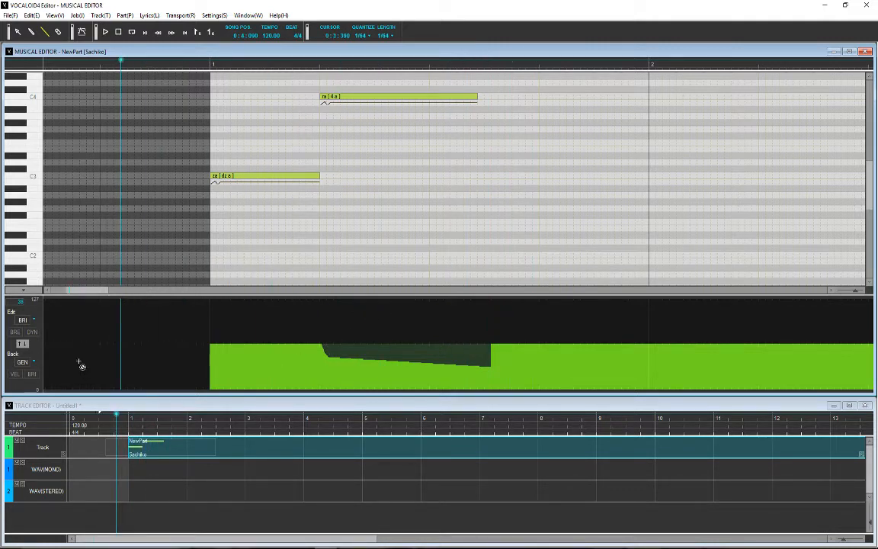
Flatten the brightness curve back to 64 across the second note.
{"action": "left_click", "coordinate": [25, 320]}
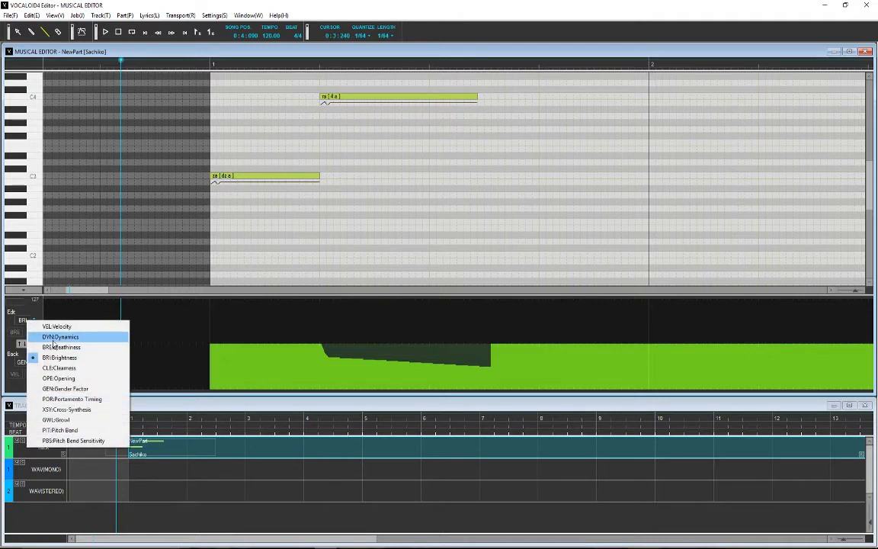
{"action": "left_click", "coordinate": [98, 373]}
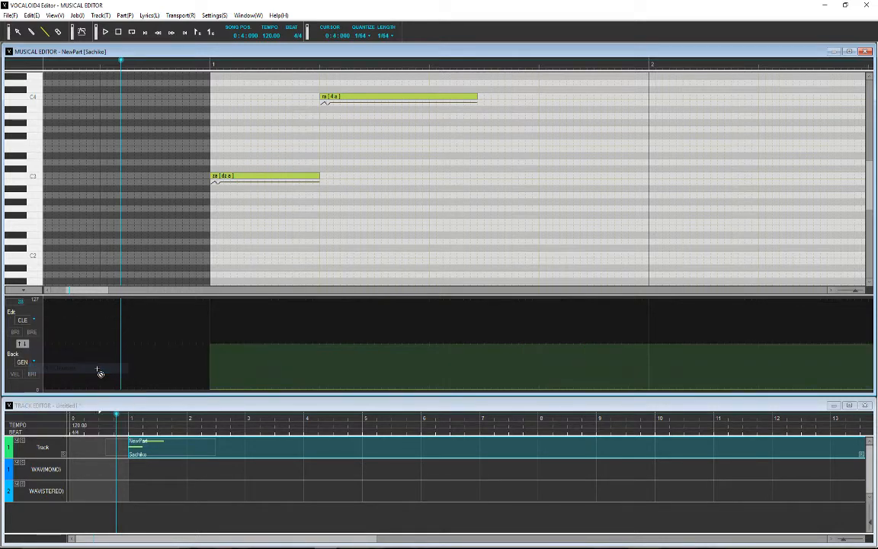
{"action": "left_click", "coordinate": [15, 333]}
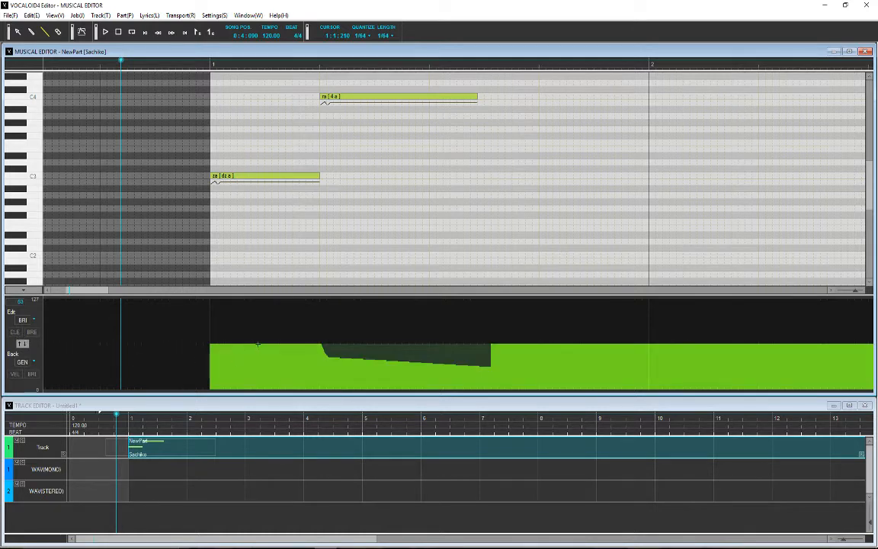
{"action": "left_click_drag", "start_coordinate": [257, 344], "coordinate": [556, 344]}
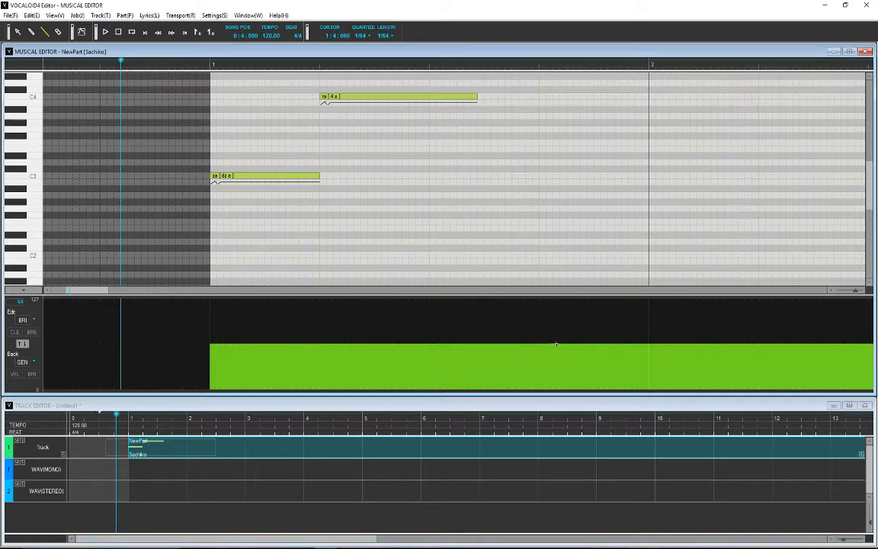
Draw a clearness ramp rising from 0 at the first note's start to 127 around the second note's end, and play the phrase.
{"action": "left_click", "coordinate": [20, 333]}
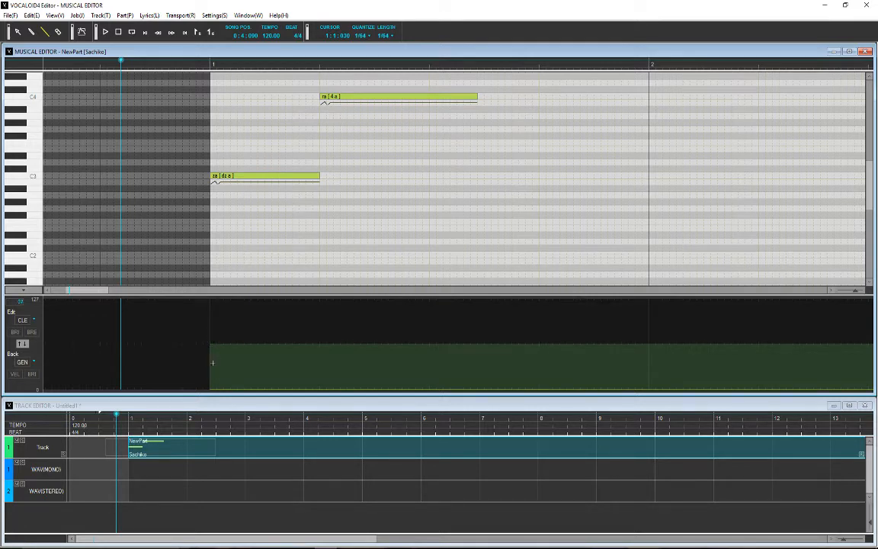
{"action": "mouse_move", "coordinate": [211, 388]}
{"action": "left_mouse_down"}
{"action": "mouse_move", "coordinate": [228, 354]}
{"action": "mouse_move", "coordinate": [275, 327]}
{"action": "mouse_move", "coordinate": [486, 296]}
{"action": "mouse_move", "coordinate": [521, 282]}
{"action": "left_mouse_up"}
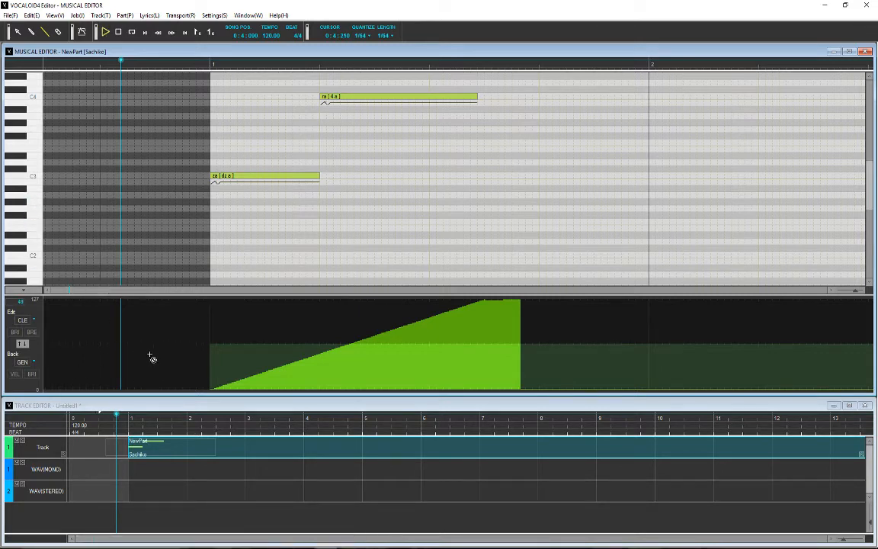
{"action": "key", "text": "space"}
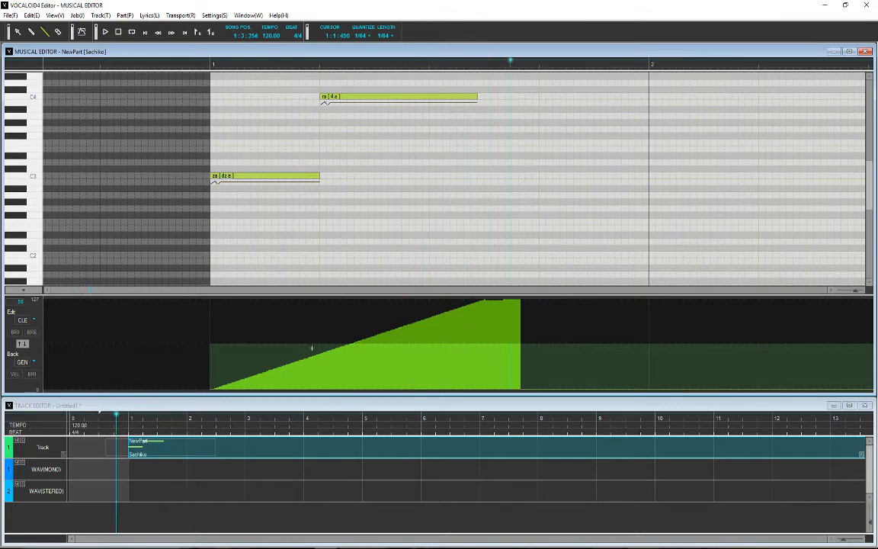
{"action": "key", "text": "space"}
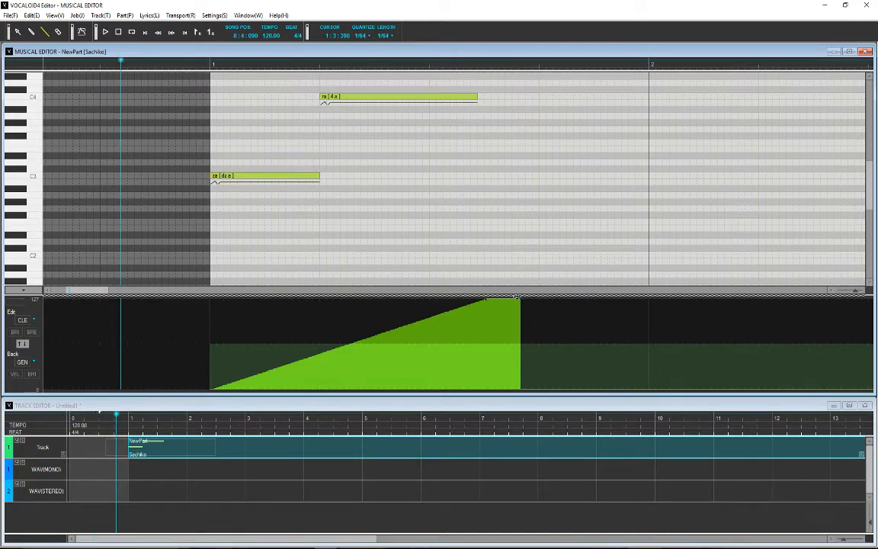
Raise the clearness to a flat 127 across both notes and play the phrase.
{"action": "mouse_move", "coordinate": [517, 299]}
{"action": "left_mouse_down"}
{"action": "mouse_move", "coordinate": [46, 286]}
{"action": "mouse_move", "coordinate": [188, 231]}
{"action": "left_mouse_up"}
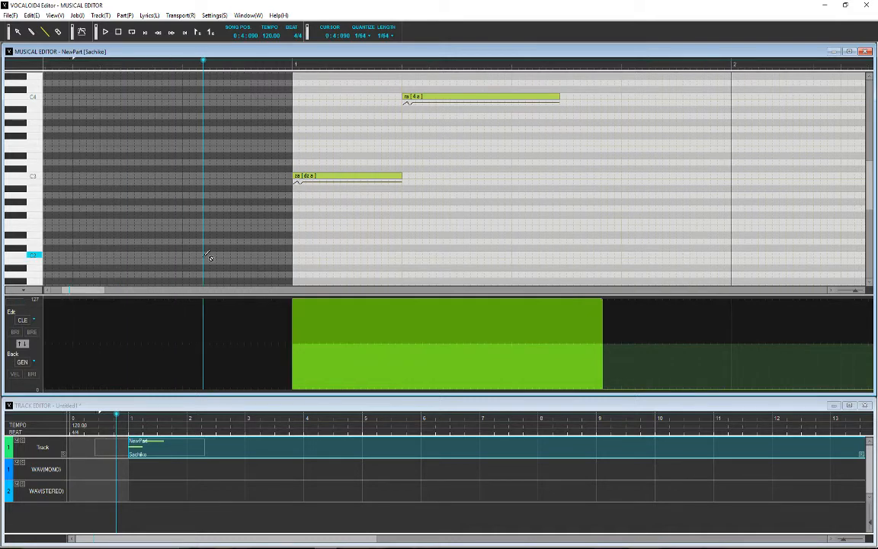
{"action": "key", "text": "space"}
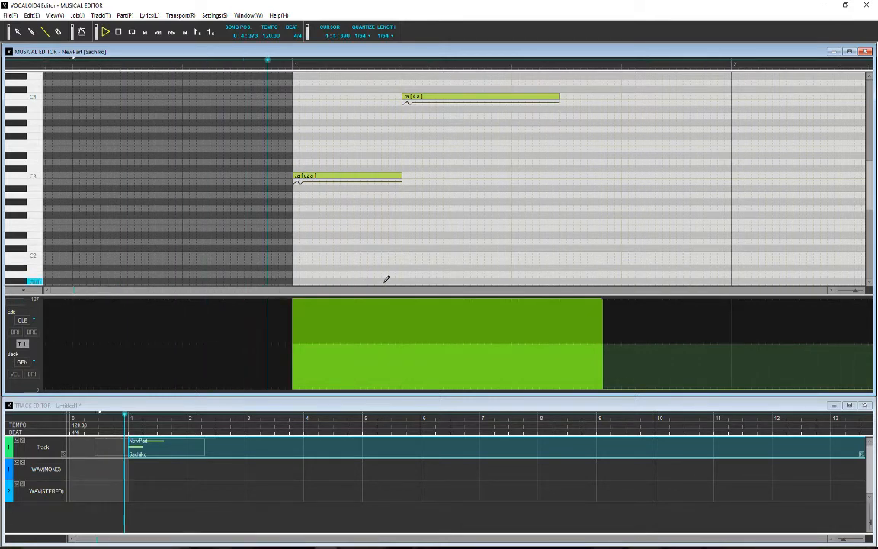
{"action": "key", "text": "space"}
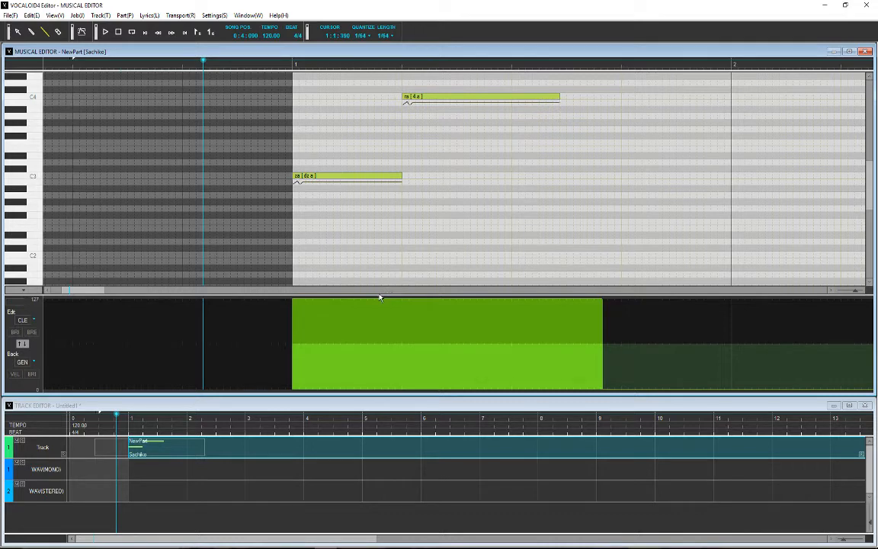
Undo all the clearness edits on the phrase.
{"action": "key", "text": "ctrl+z"}
{"action": "key", "text": "ctrl+z"}
{"action": "key", "text": "ctrl+z"}
{"action": "key", "text": "ctrl+z"}
{"action": "key", "text": "ctrl+z"}
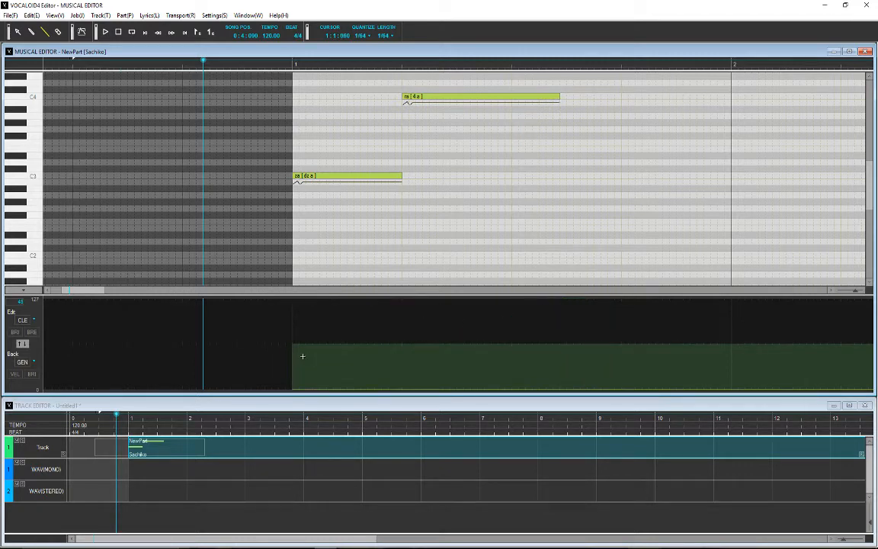
Show the Opening parameter and change the first note's lyric to "a".
{"action": "left_click", "coordinate": [24, 320]}
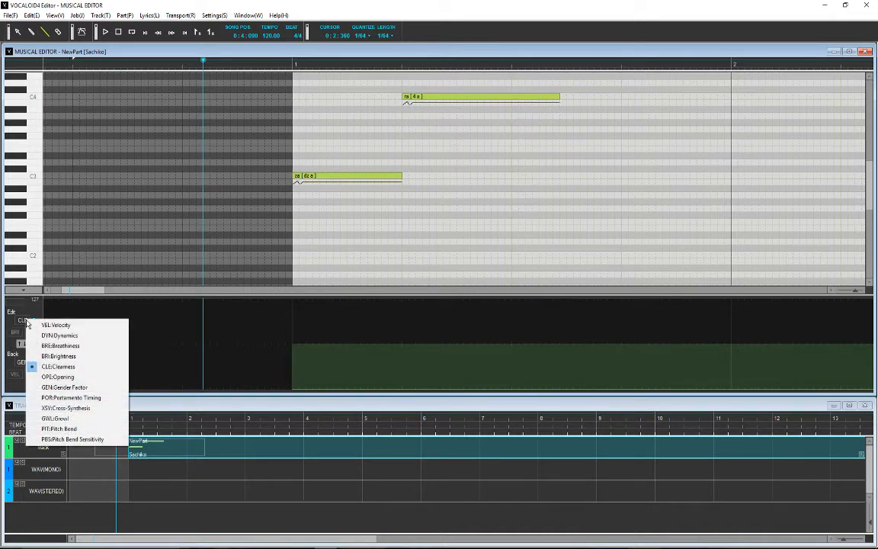
{"action": "left_click", "coordinate": [98, 377]}
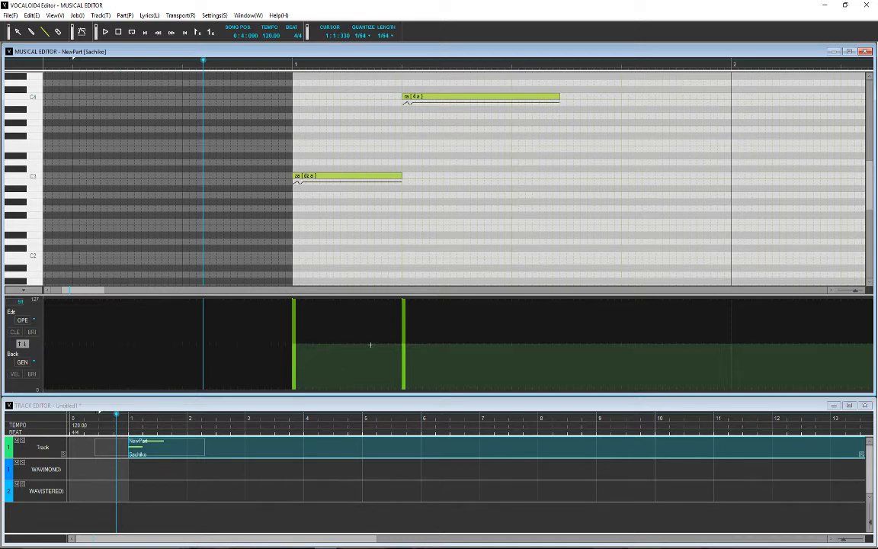
{"action": "double_click", "coordinate": [321, 176]}
{"action": "type", "text": "a"}
{"action": "key", "text": "Return"}
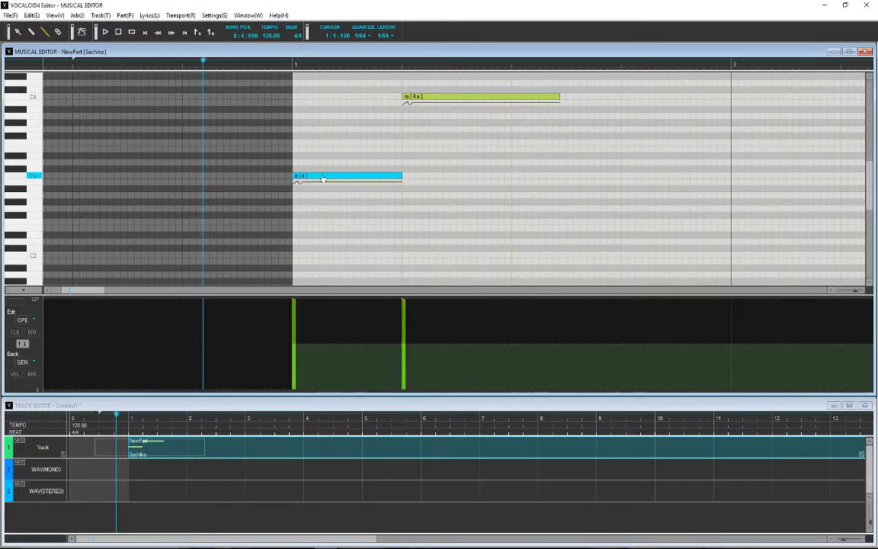
Erase the second note, "ra", from the phrase.
{"action": "right_click", "coordinate": [452, 153]}
{"action": "left_click", "coordinate": [496, 193]}
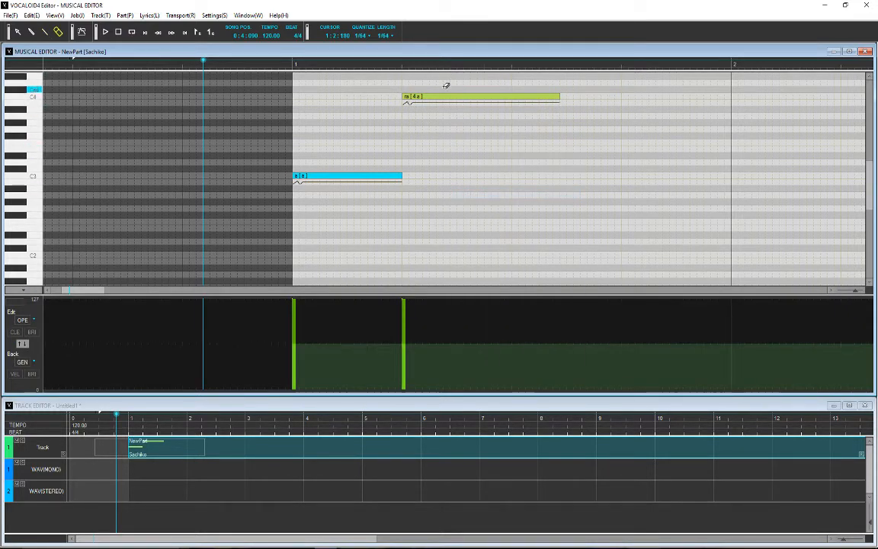
{"action": "left_click", "coordinate": [447, 96]}
Lengthen the "a" note to just past the start of the measure's fourth beat and play it.
{"action": "right_click", "coordinate": [376, 190]}
{"action": "left_click", "coordinate": [427, 217]}
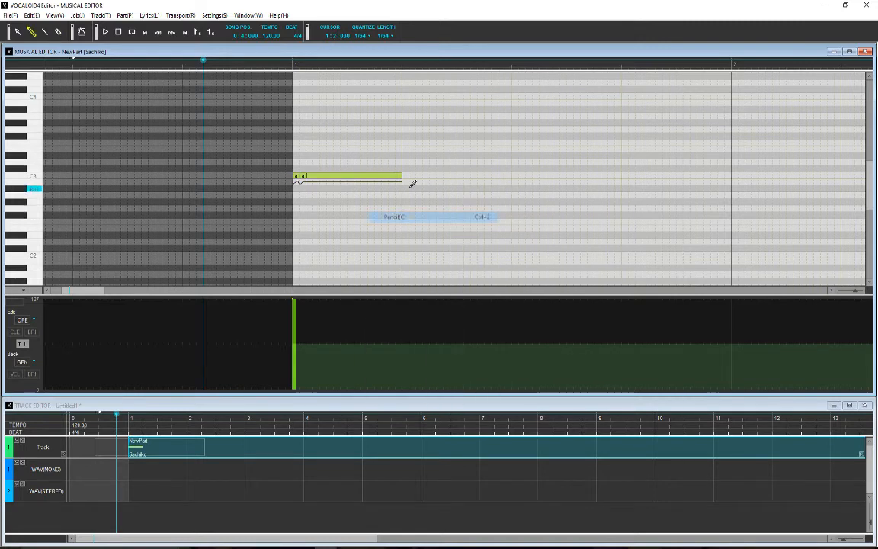
{"action": "left_click_drag", "start_coordinate": [401, 175], "coordinate": [647, 186]}
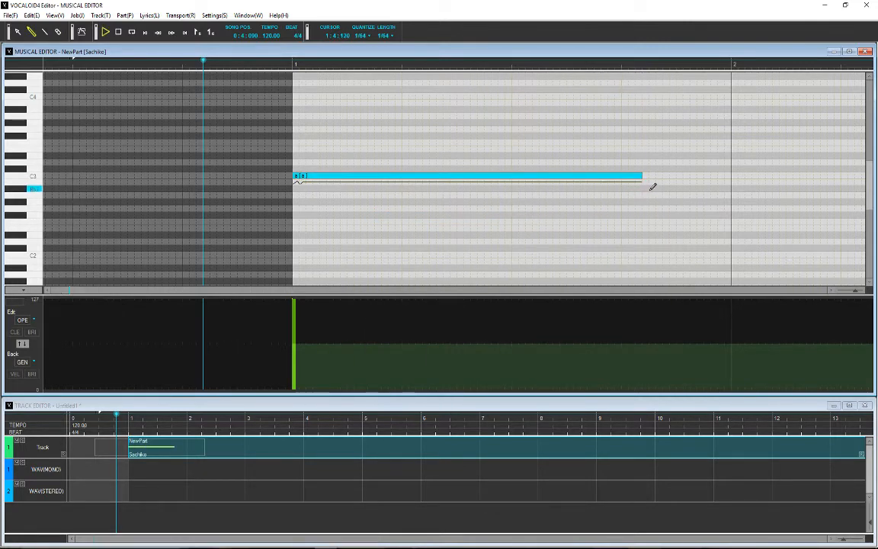
{"action": "key", "text": "space"}
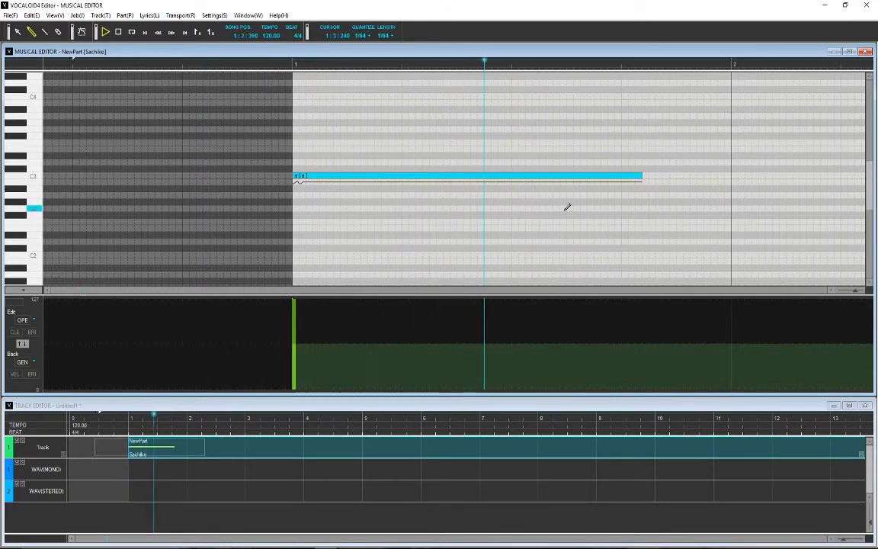
{"action": "key", "text": "space"}
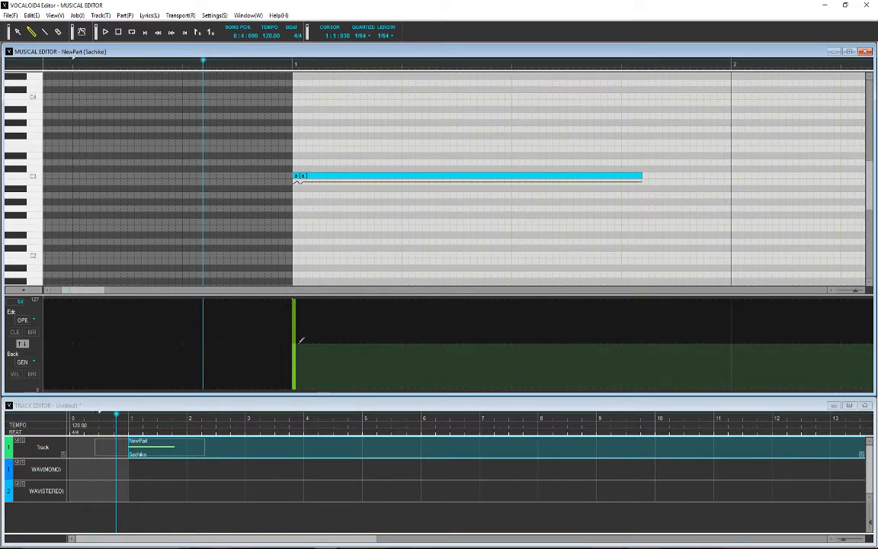
Lower the "a" note's opening to about 64 and play it, and repeat with the opening at 0.
{"action": "left_click_drag", "start_coordinate": [301, 339], "coordinate": [287, 343]}
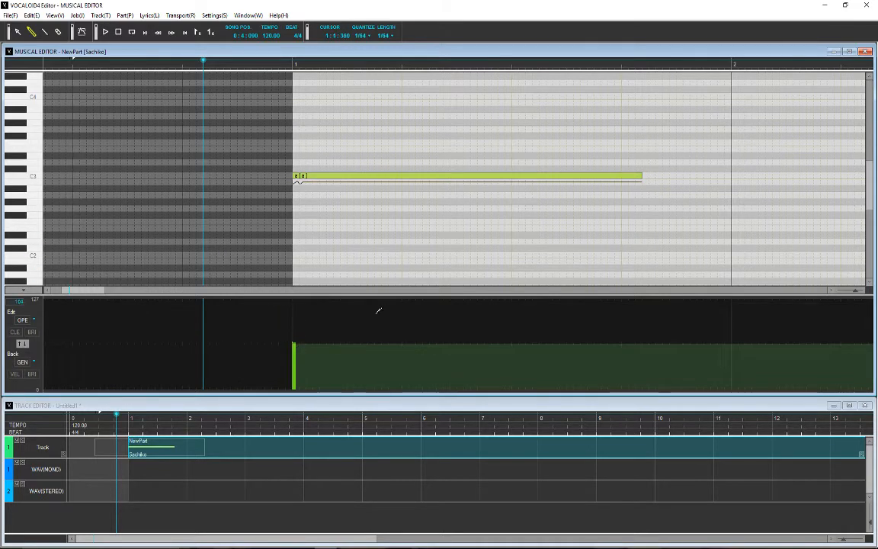
{"action": "key", "text": "space"}
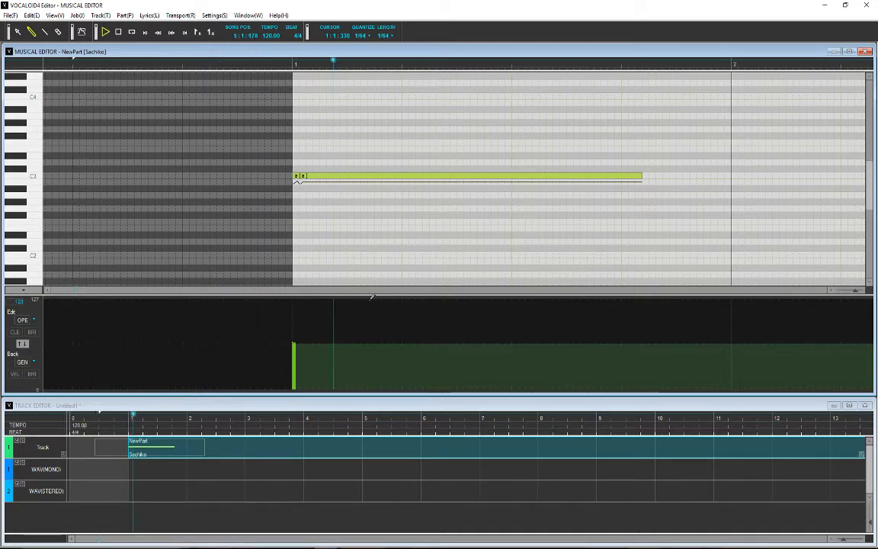
{"action": "key", "text": "space"}
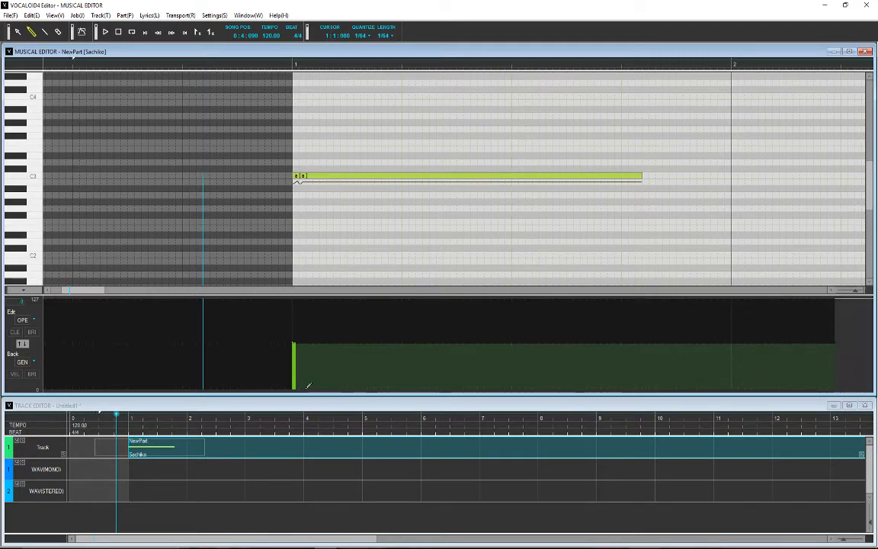
{"action": "key", "text": "space"}
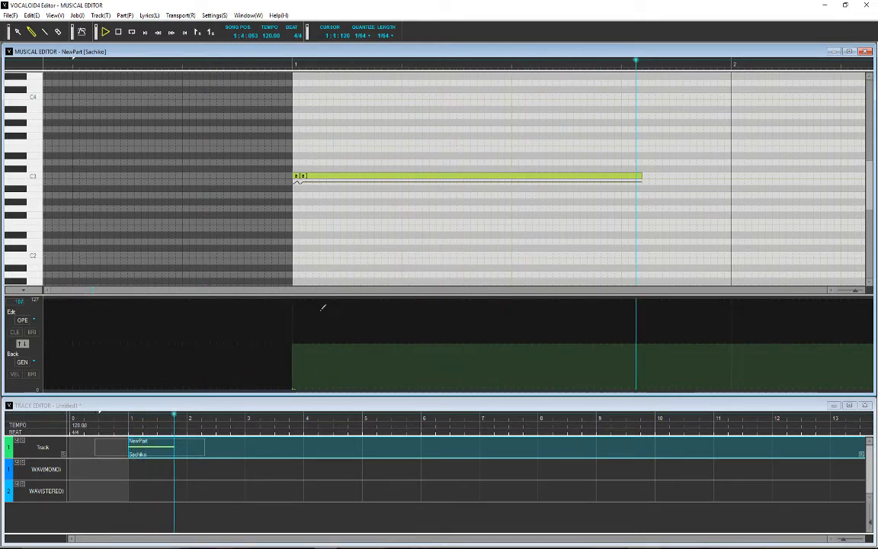
{"action": "key", "text": "space"}
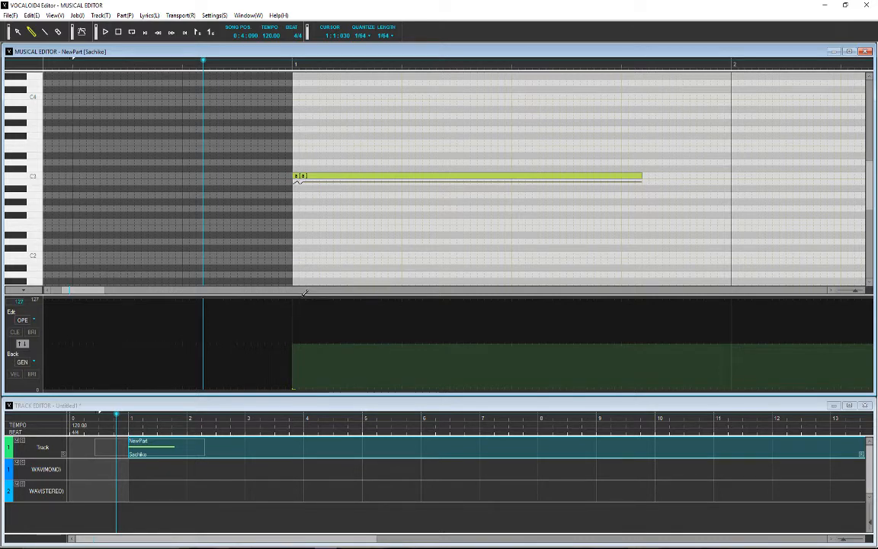
Set the "a" note's opening back to 127 and start playback.
{"action": "left_click", "coordinate": [293, 301]}
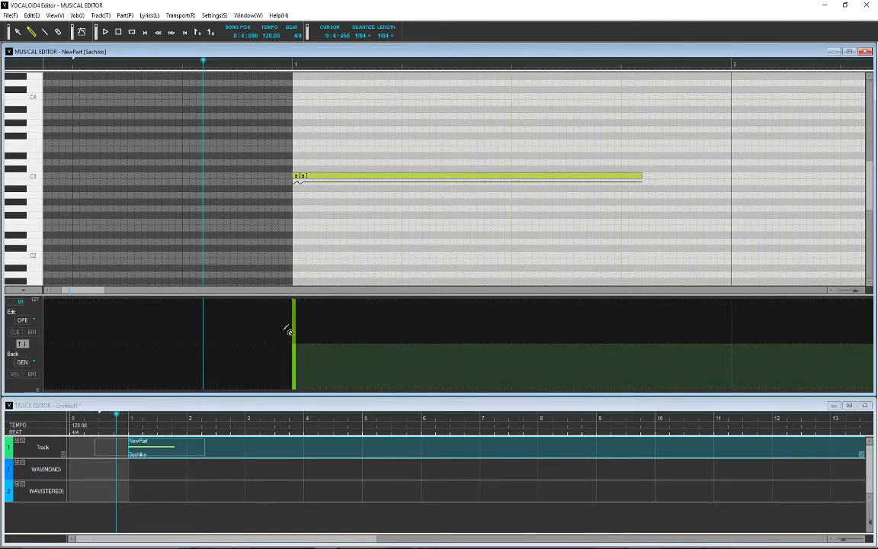
{"action": "key", "text": "space"}
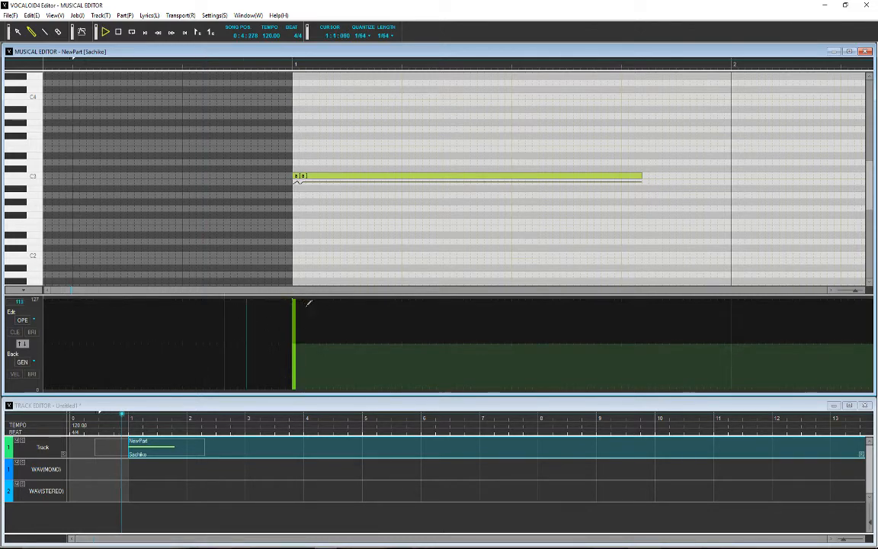
{"action": "key", "text": "space"}
Change the part's singer to Gackpoid_V4_Native and play the "a" note.
{"action": "right_click", "coordinate": [215, 253]}
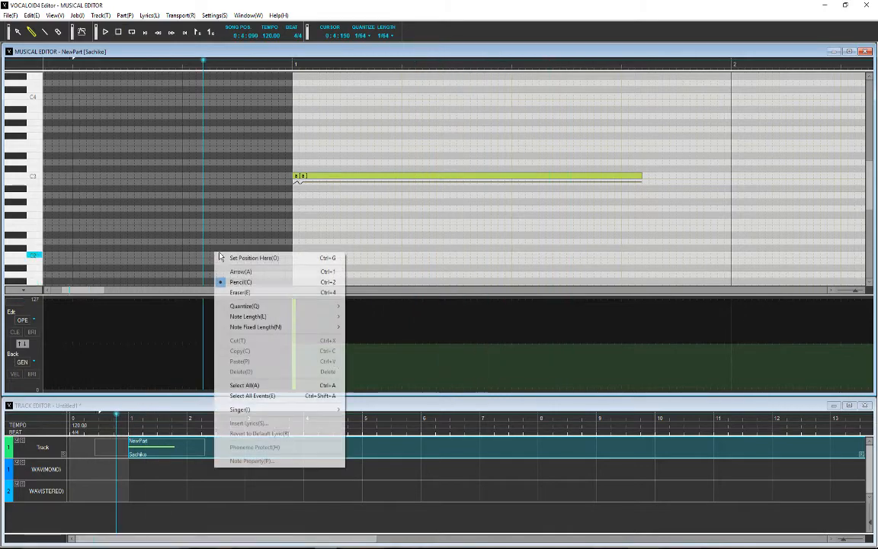
{"action": "mouse_move", "coordinate": [329, 413]}
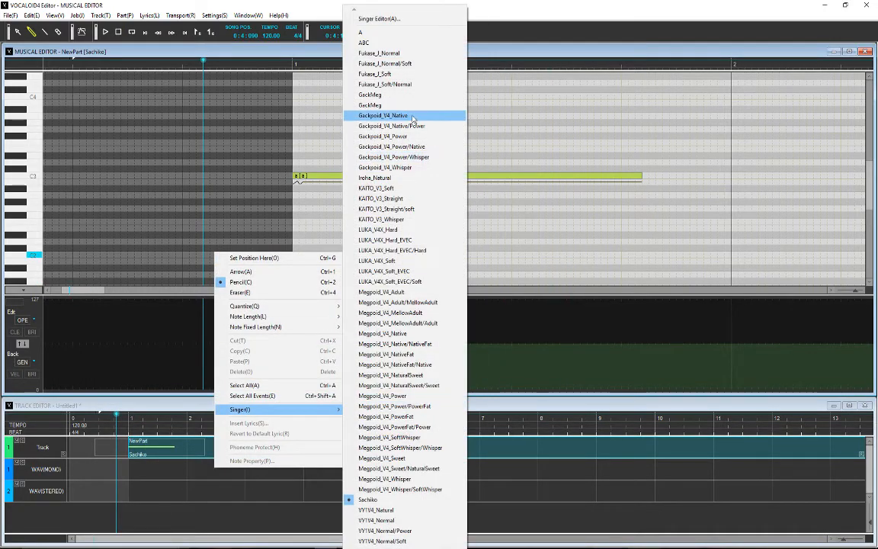
{"action": "left_click", "coordinate": [374, 115]}
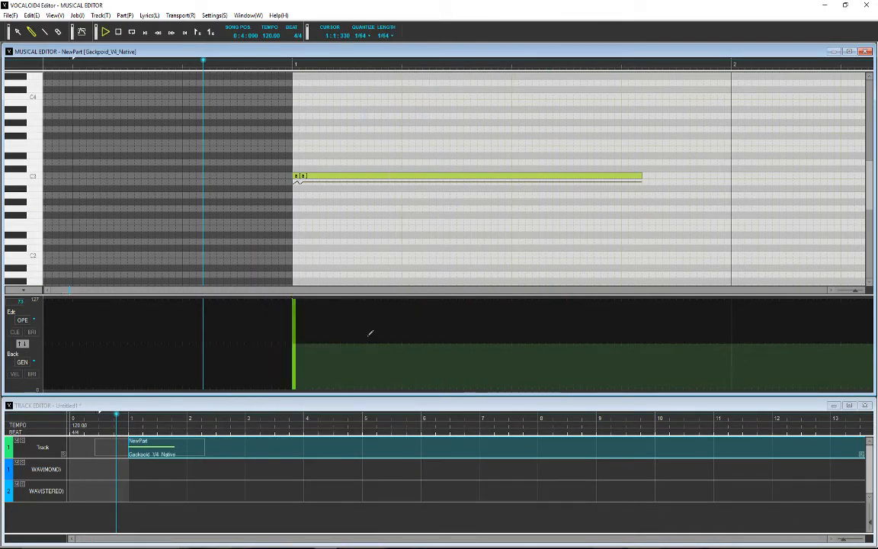
{"action": "key", "text": "space"}
{"action": "key", "text": "space"}
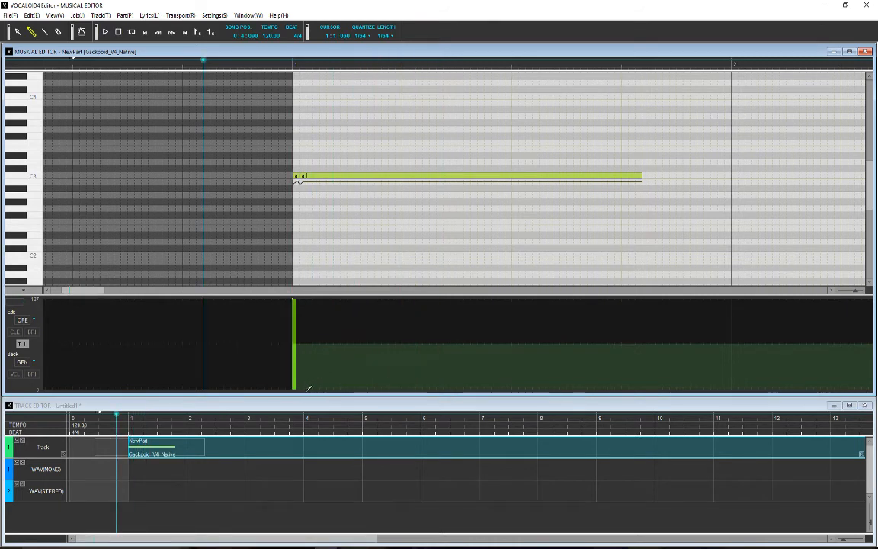
Drop the "a" note's opening to 0 and play it with the Gackpoid_V4_Native singer.
{"action": "left_click_drag", "start_coordinate": [199, 389], "coordinate": [320, 389]}
{"action": "key", "text": "space"}
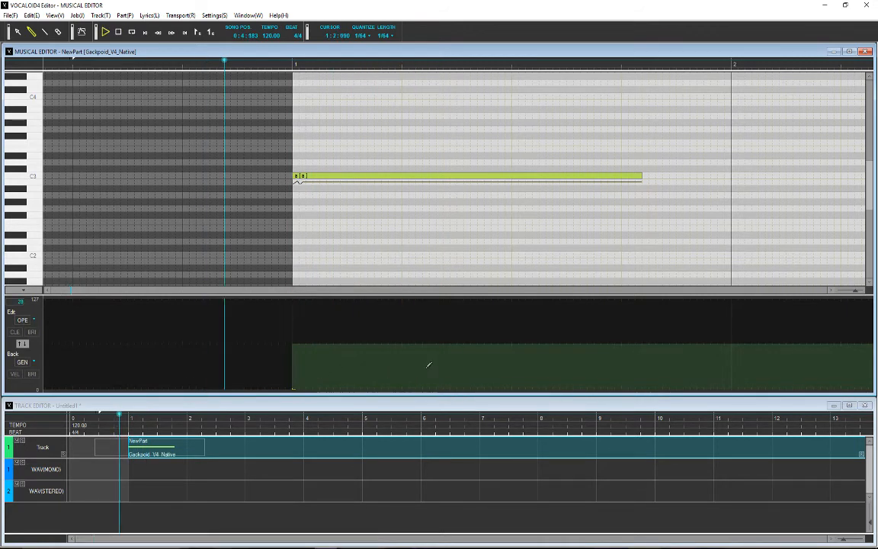
{"action": "key", "text": "space"}
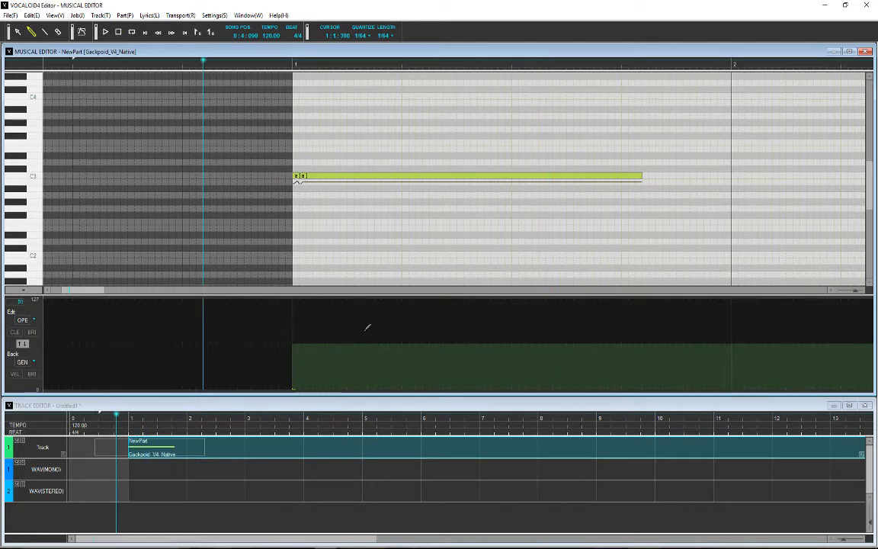
Switch the edited control parameter to Gender Factor, raise the "a" note's gender factor to about 86 and play it.
{"action": "left_click", "coordinate": [21, 321]}
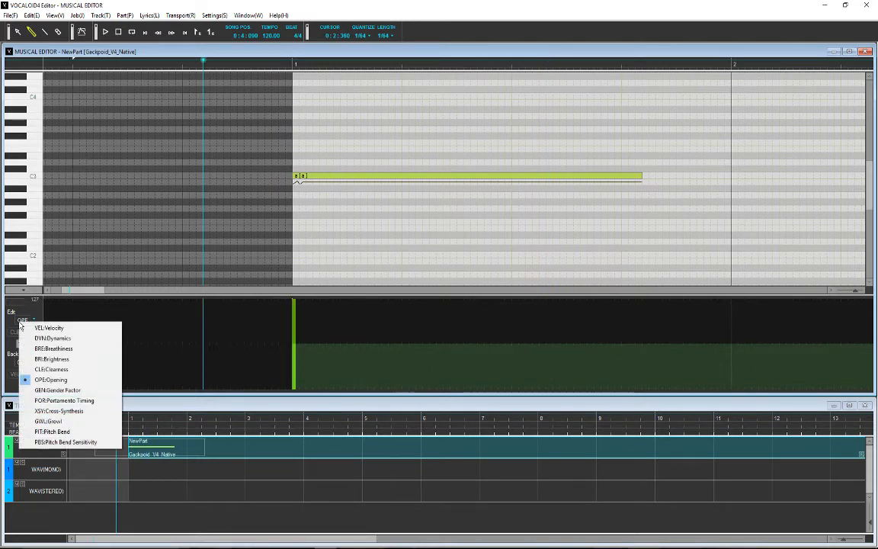
{"action": "left_click", "coordinate": [57, 390]}
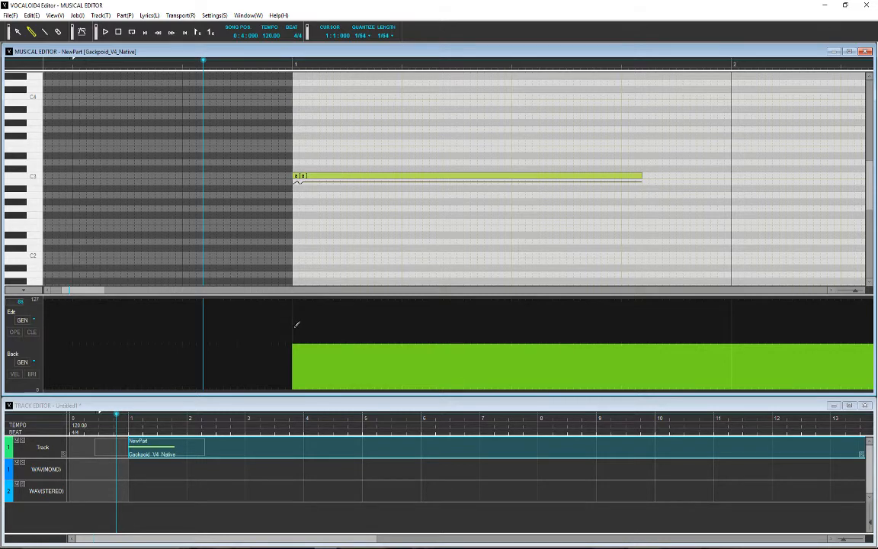
{"action": "left_click", "coordinate": [296, 327]}
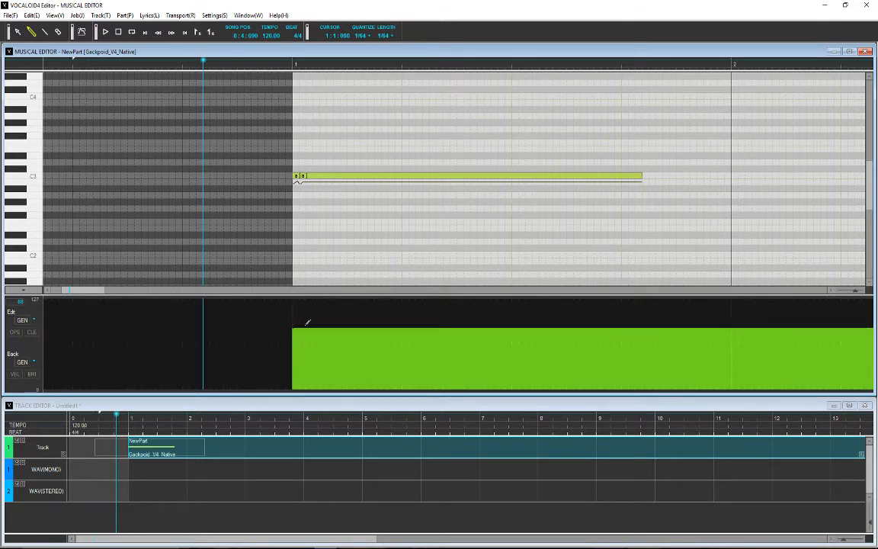
{"action": "key", "text": "space"}
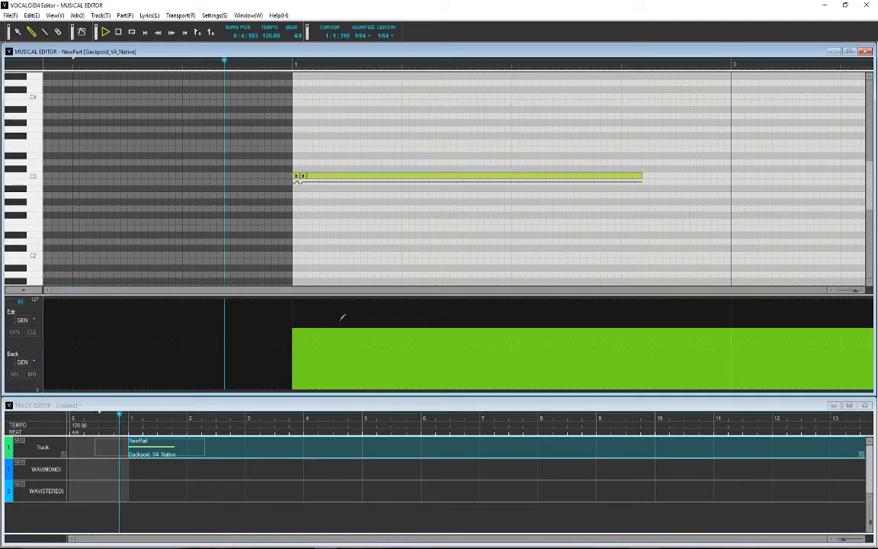
{"action": "key", "text": "space"}
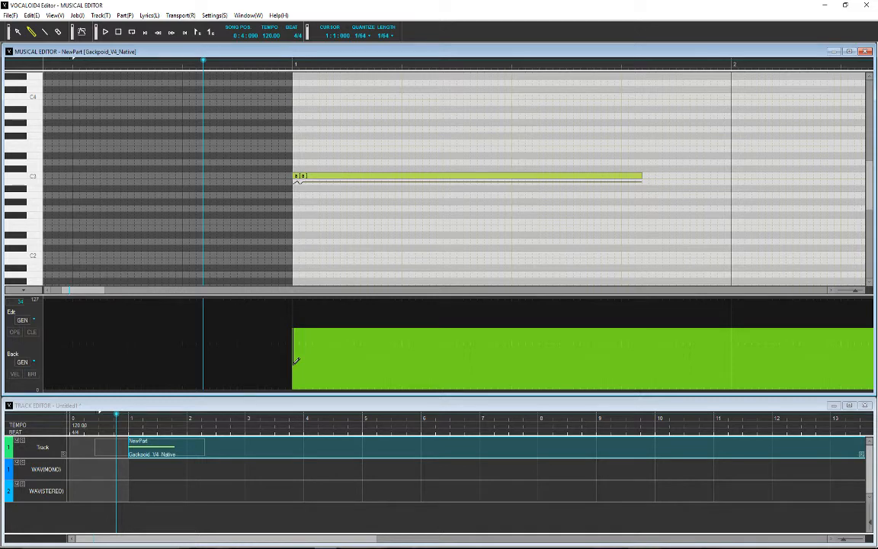
Lower the "a" note's gender factor to about 34 and play it.
{"action": "left_click_drag", "start_coordinate": [296, 360], "coordinate": [296, 366]}
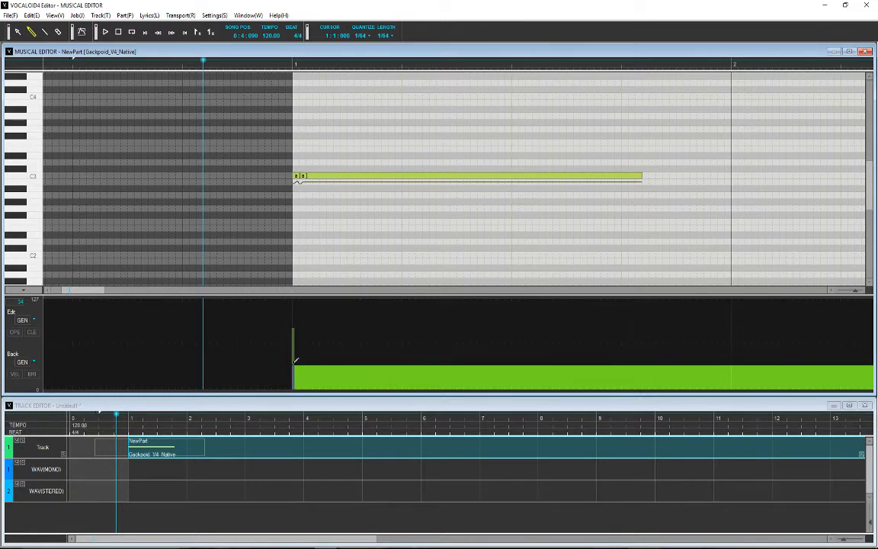
{"action": "key", "text": "space"}
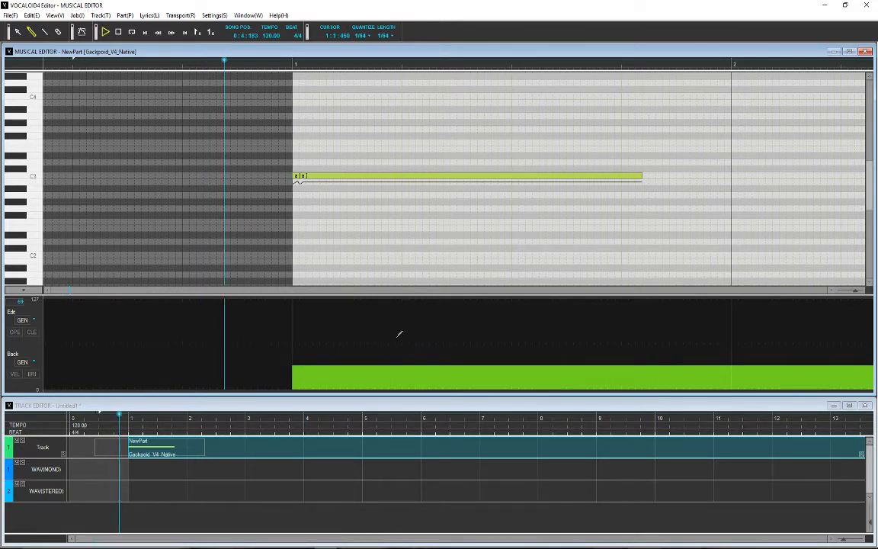
{"action": "key", "text": "space"}
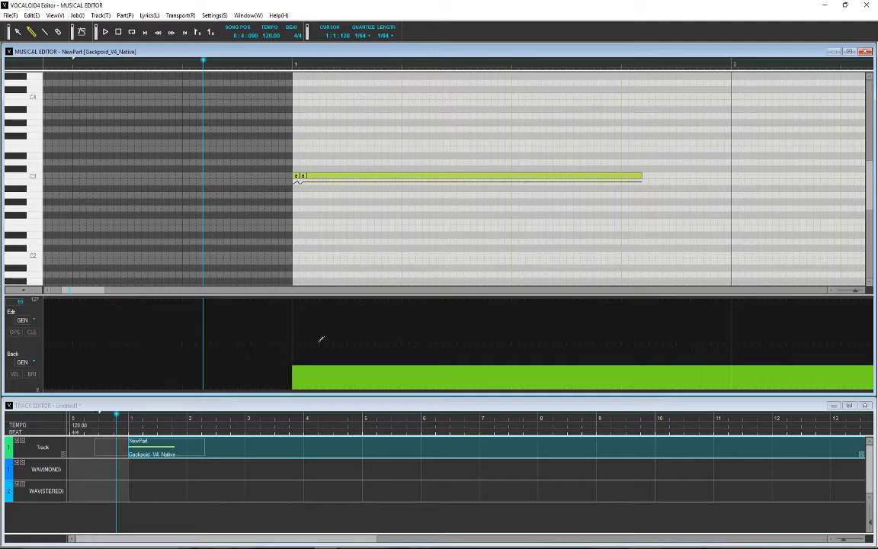
Switch the edited parameter to Portamento Timing and build a phrase from a one-beat "a" on C3 and a two-beat "a" on D3.
{"action": "left_click", "coordinate": [22, 321]}
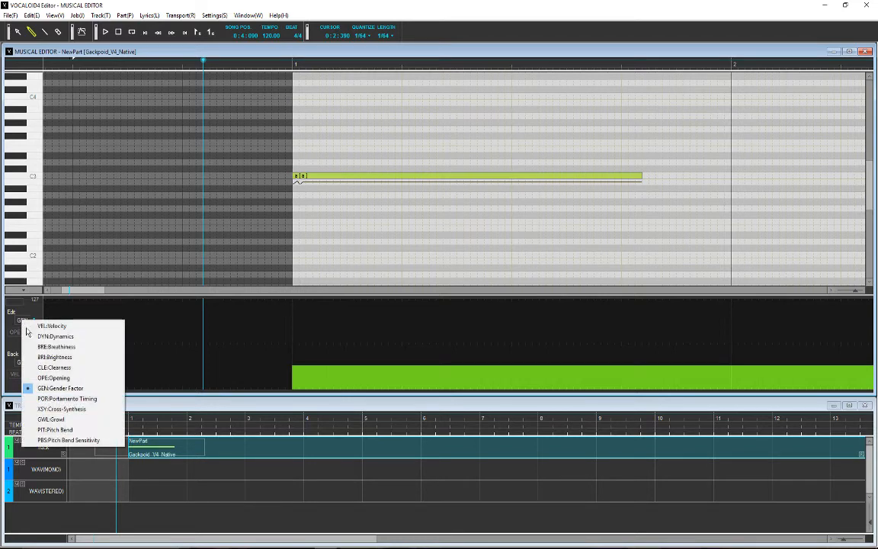
{"action": "left_click", "coordinate": [82, 399]}
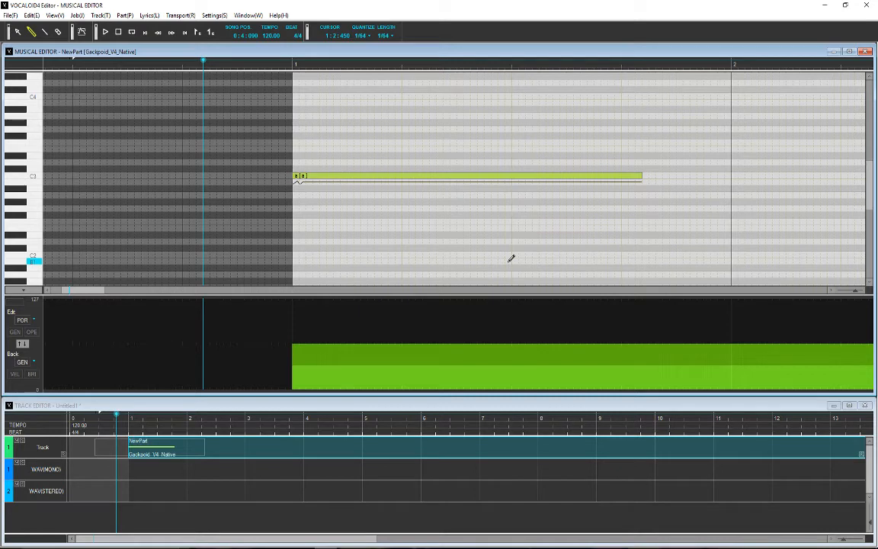
{"action": "left_click", "coordinate": [640, 176]}
{"action": "left_click_drag", "start_coordinate": [641, 176], "coordinate": [511, 181]}
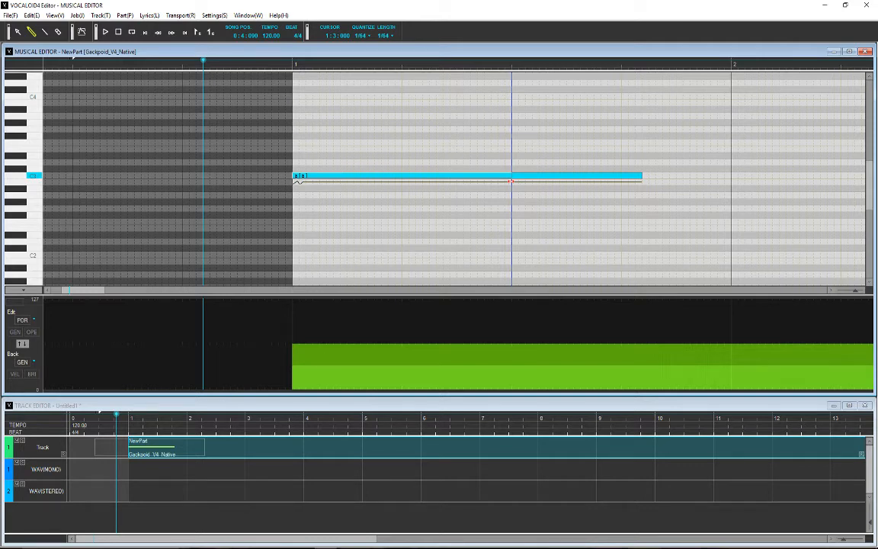
{"action": "left_click_drag", "start_coordinate": [511, 181], "coordinate": [402, 183]}
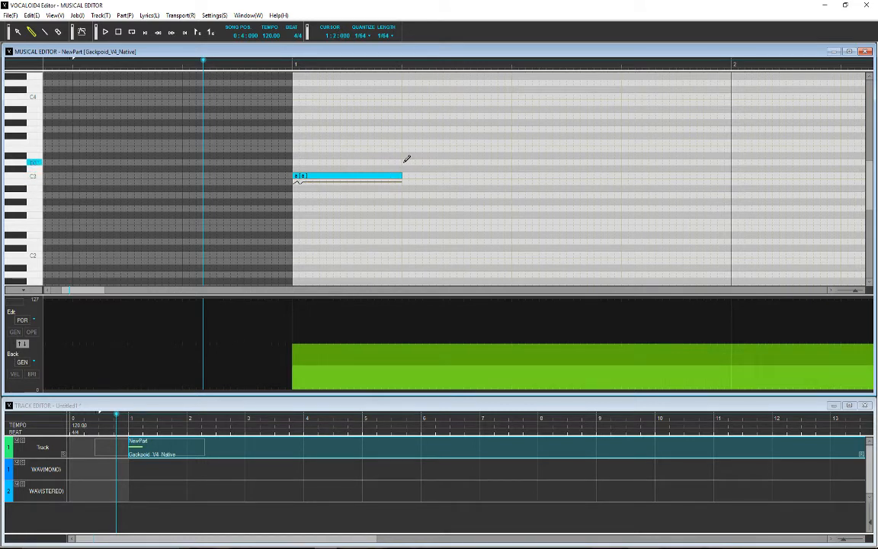
{"action": "left_click_drag", "start_coordinate": [403, 162], "coordinate": [624, 169]}
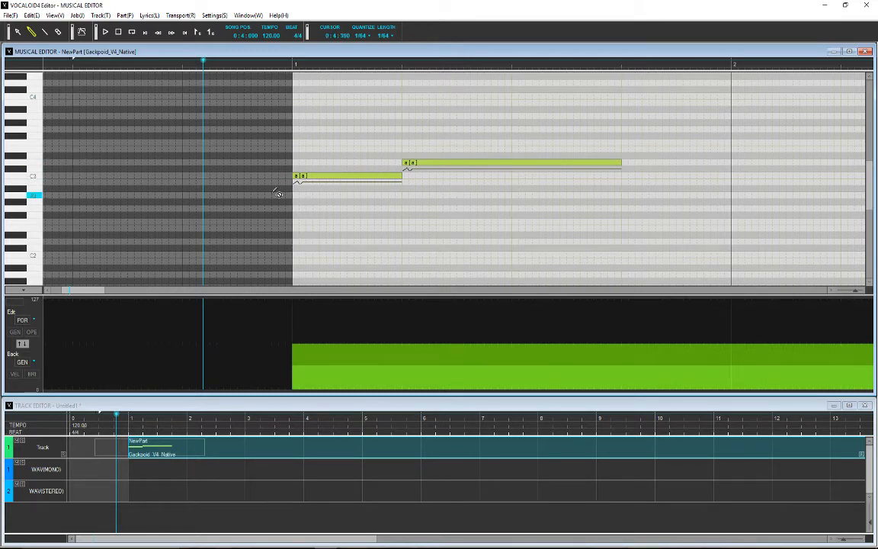
Display the rendered pitch curve, and draw a portamento timing line at about 94 across the transition between the two notes with the Line tool.
{"action": "left_click", "coordinate": [81, 31]}
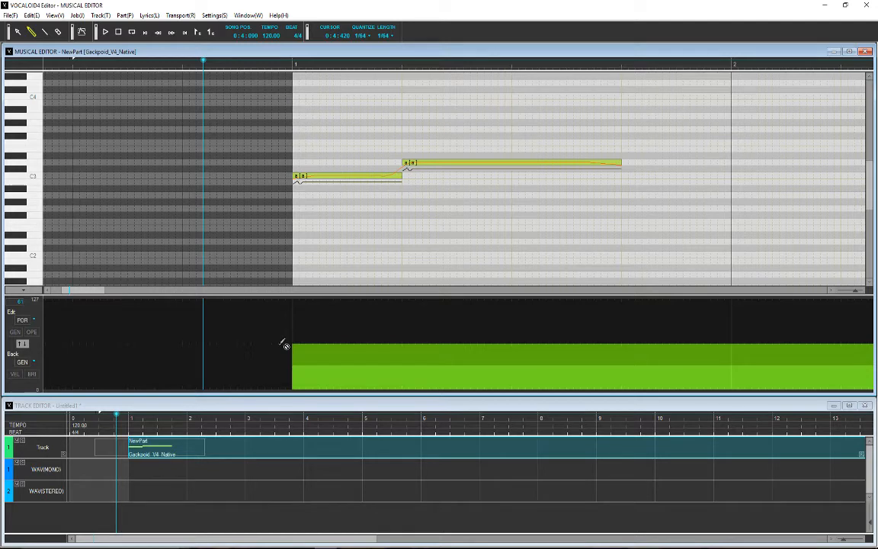
{"action": "right_click", "coordinate": [383, 323]}
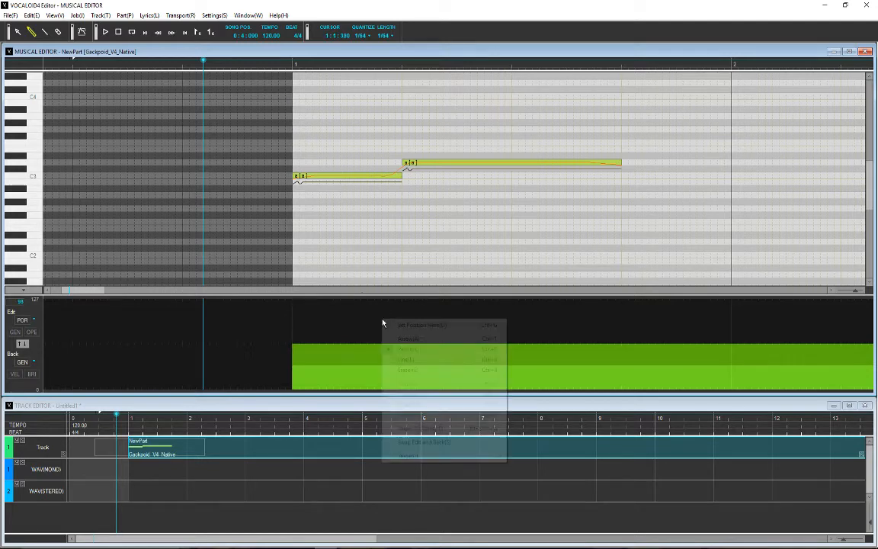
{"action": "left_click", "coordinate": [442, 359]}
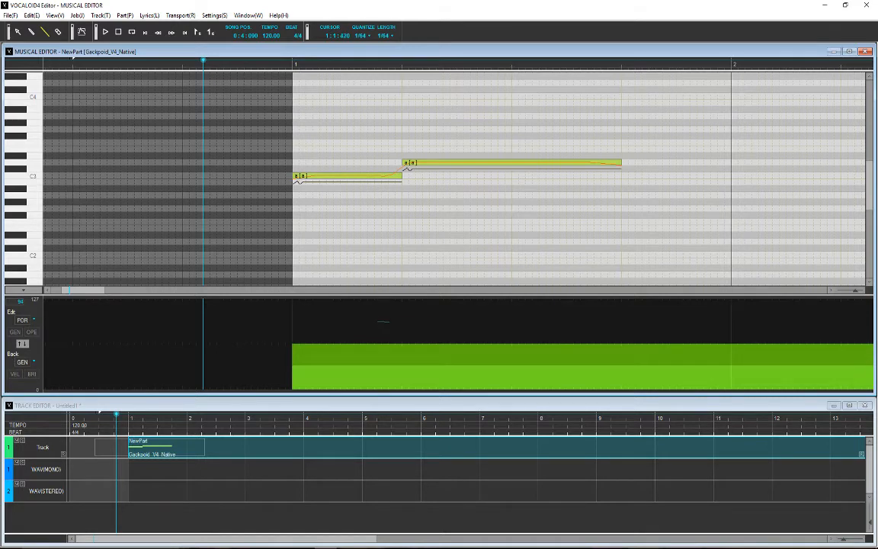
{"action": "left_click_drag", "start_coordinate": [389, 321], "coordinate": [448, 321]}
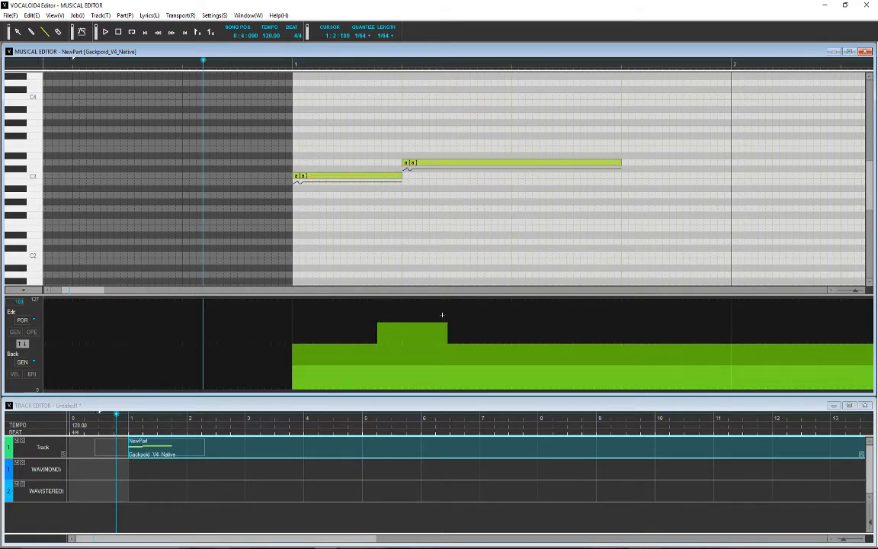
Change the lyrics of the two notes to "ka" and "sa" and play the phrase.
{"action": "double_click", "coordinate": [355, 179]}
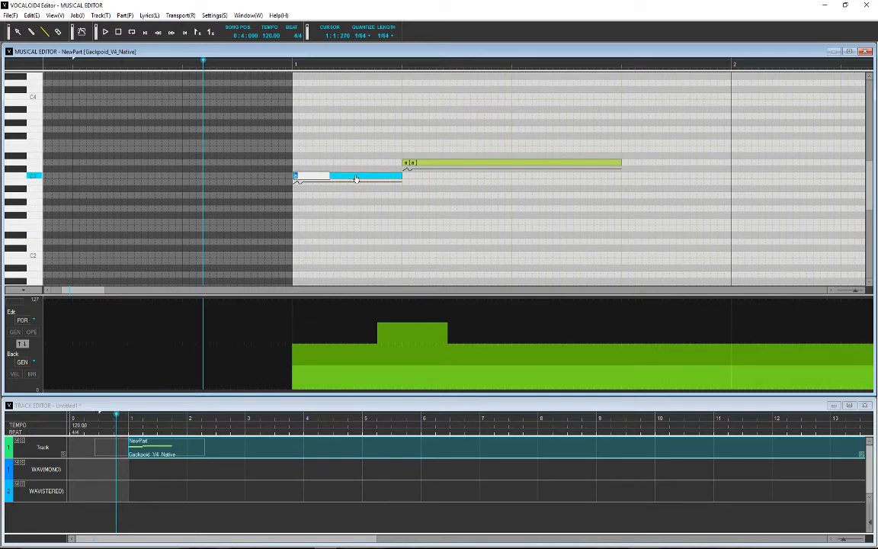
{"action": "type", "text": "ka"}
{"action": "key", "text": "Return"}
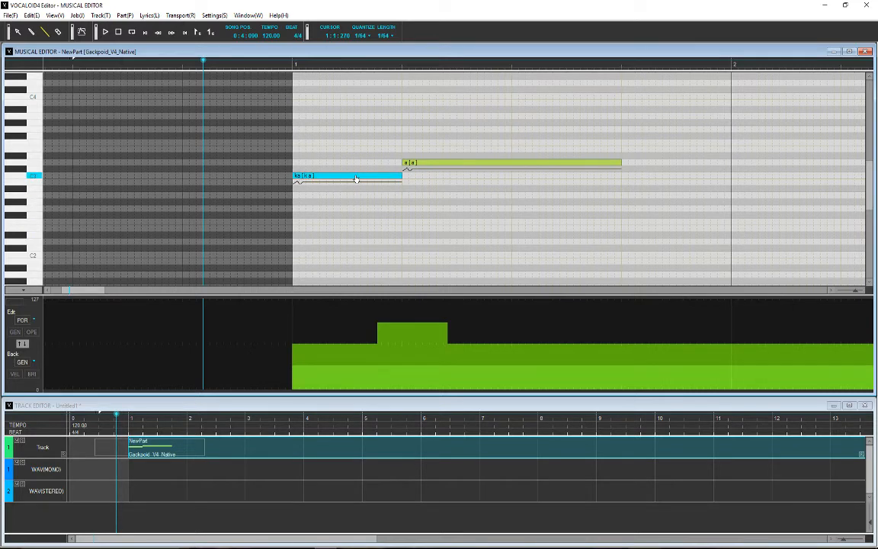
{"action": "double_click", "coordinate": [438, 163]}
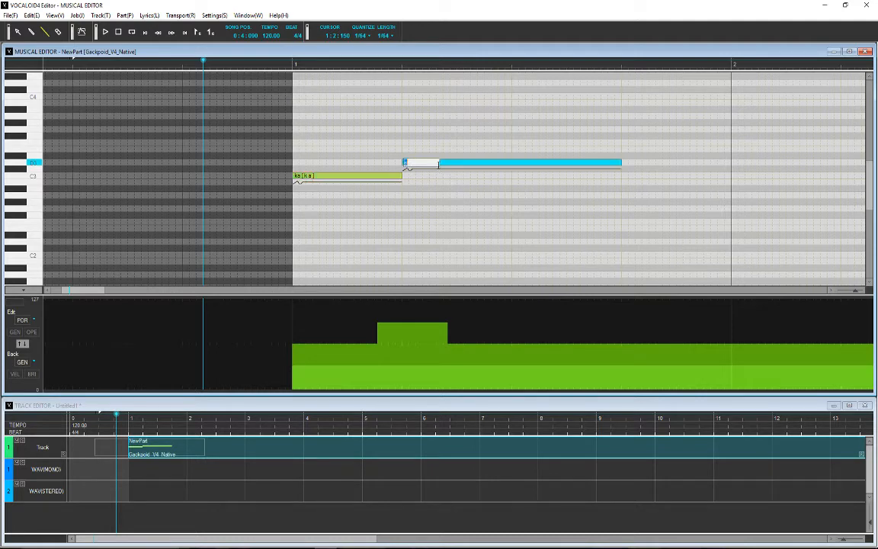
{"action": "type", "text": "ka"}
{"action": "key", "text": "Return"}
{"action": "key", "text": "space"}
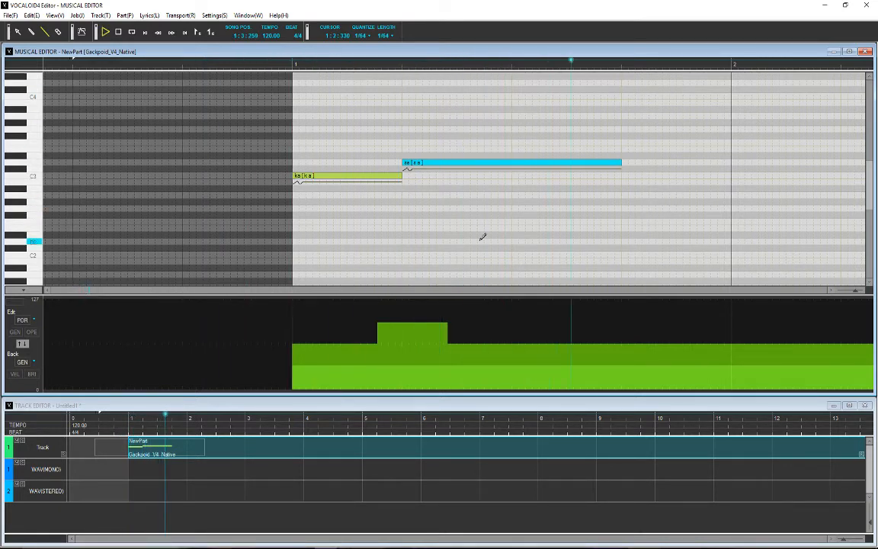
{"action": "key", "text": "space"}
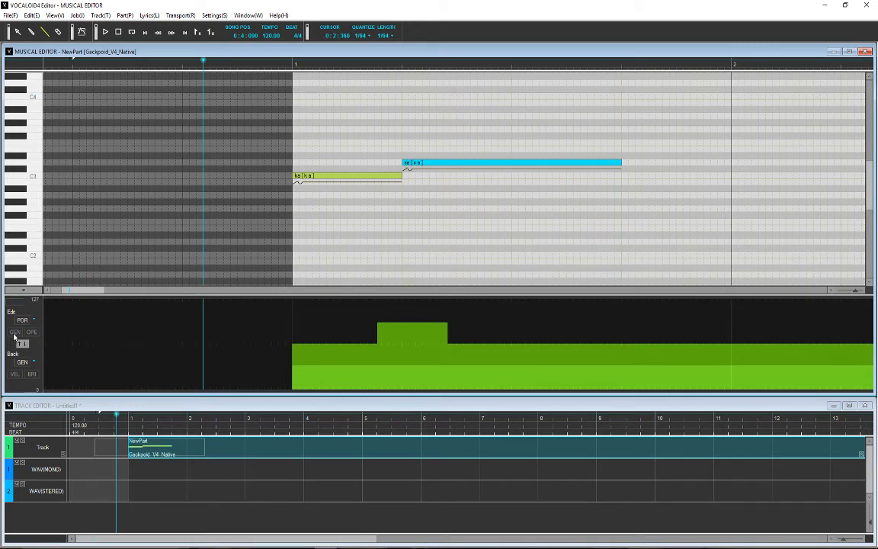
Reset the gender factor to about 64, return to editing portamento timing and play the phrase.
{"action": "left_click", "coordinate": [26, 362]}
{"action": "left_click", "coordinate": [26, 346]}
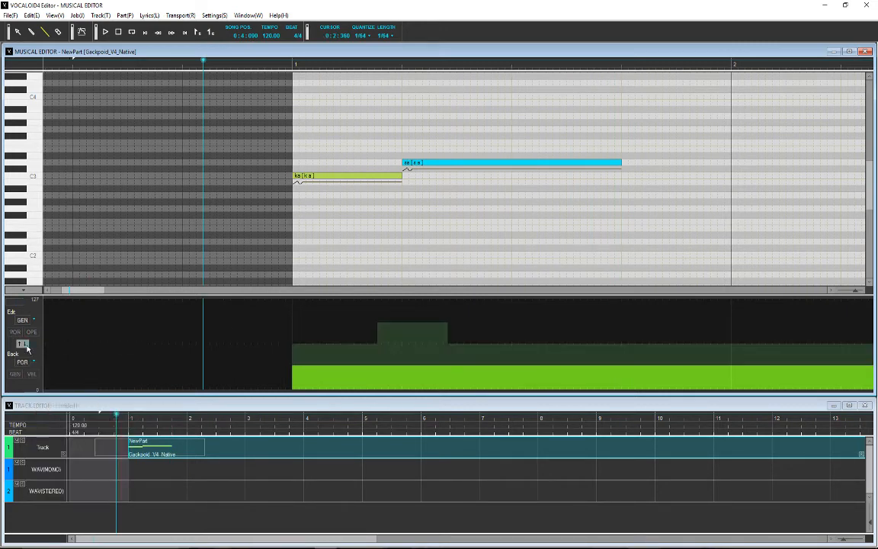
{"action": "left_click", "coordinate": [296, 344]}
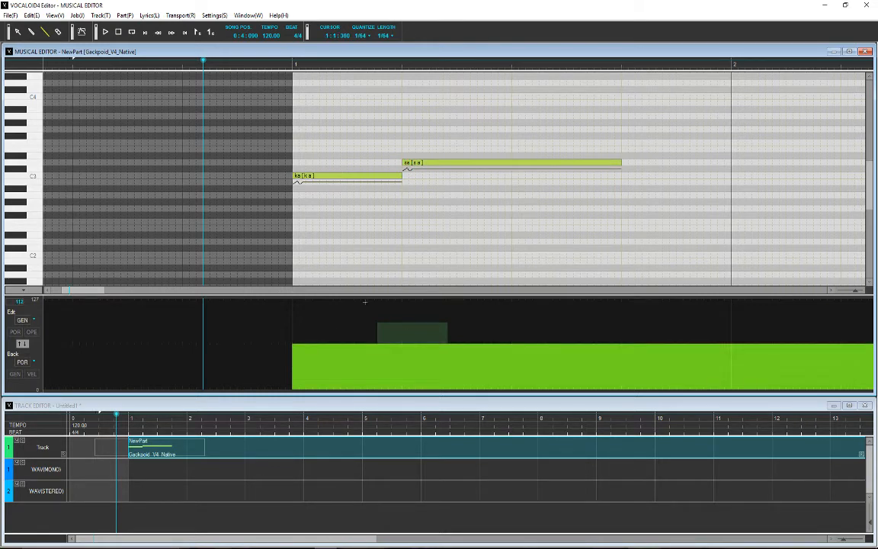
{"action": "left_click", "coordinate": [22, 344]}
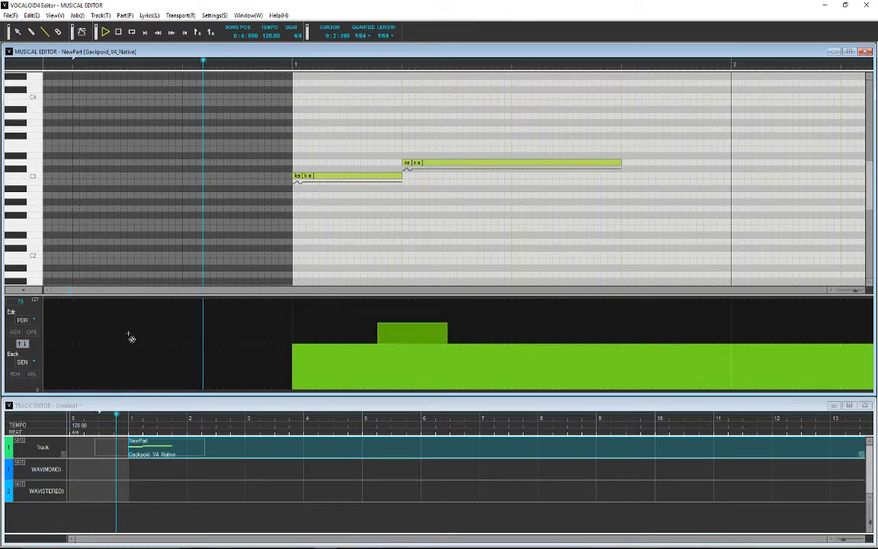
{"action": "key", "text": "space"}
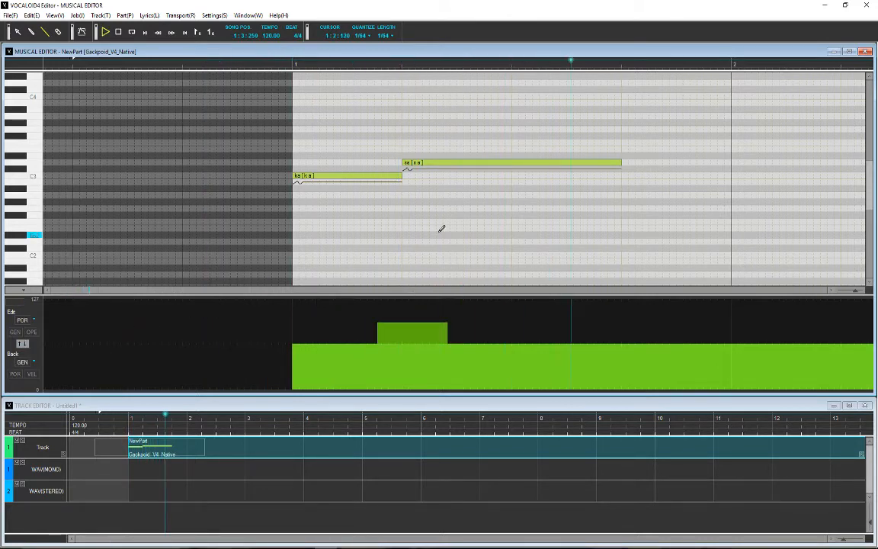
{"action": "key", "text": "space"}
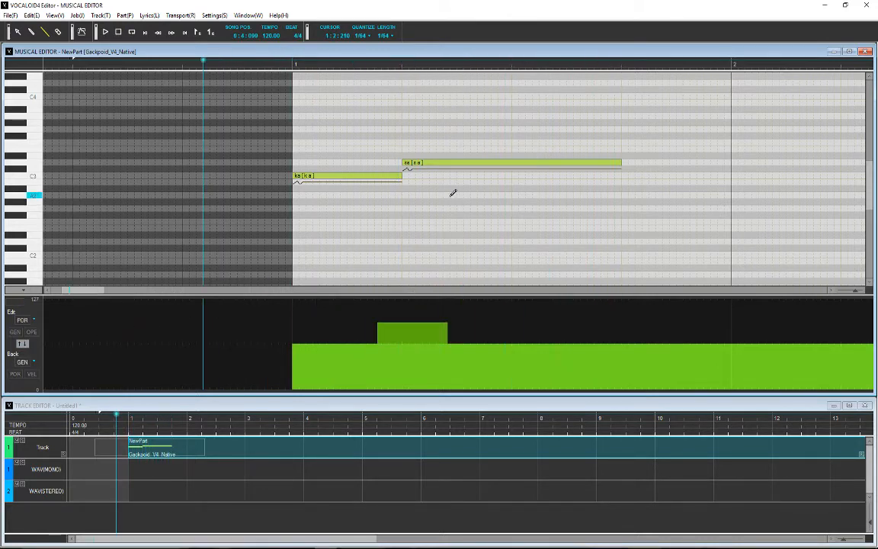
Raise the portamento timing across the note transition to about 119, render the pitch curve again and play the phrase.
{"action": "left_click", "coordinate": [81, 31]}
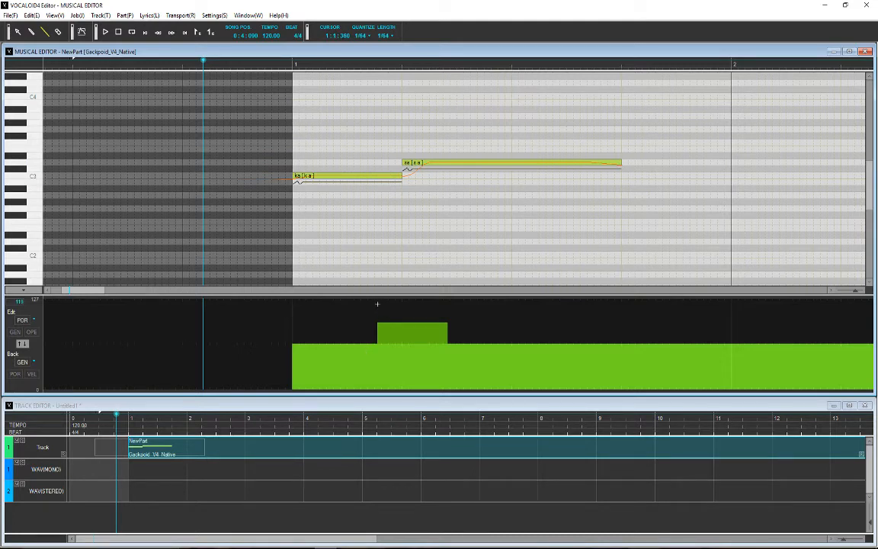
{"action": "left_click_drag", "start_coordinate": [376, 304], "coordinate": [443, 303]}
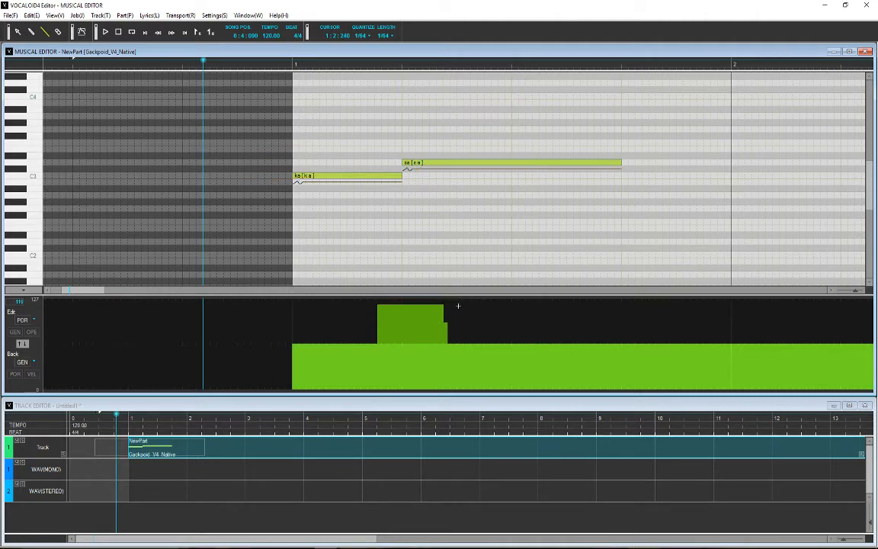
{"action": "left_click", "coordinate": [85, 34]}
{"action": "key", "text": "space"}
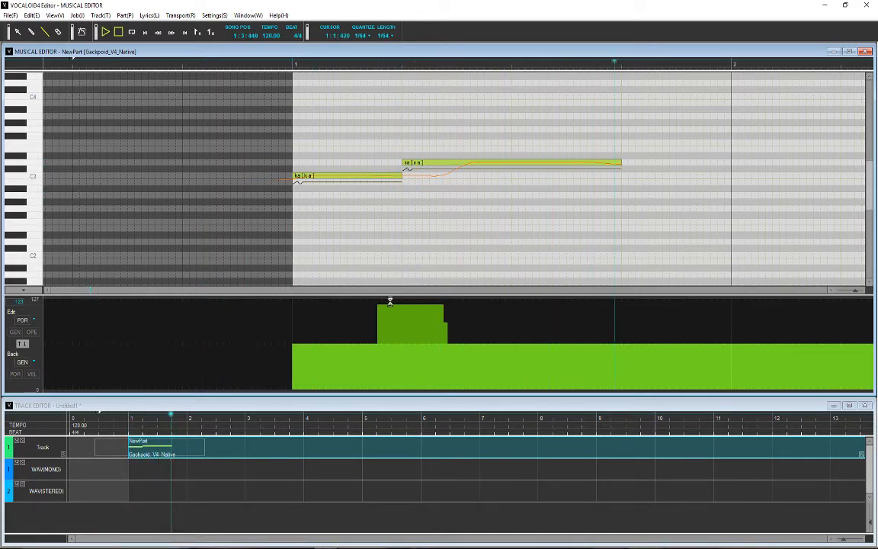
{"action": "key", "text": "space"}
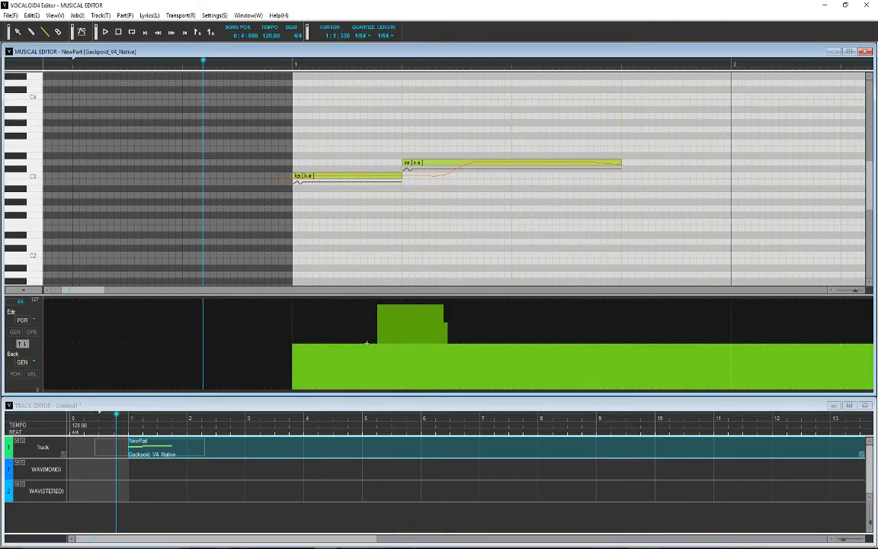
Flatten the raised portamento timing section back to about 64 and play the phrase.
{"action": "left_click_drag", "start_coordinate": [482, 344], "coordinate": [482, 343]}
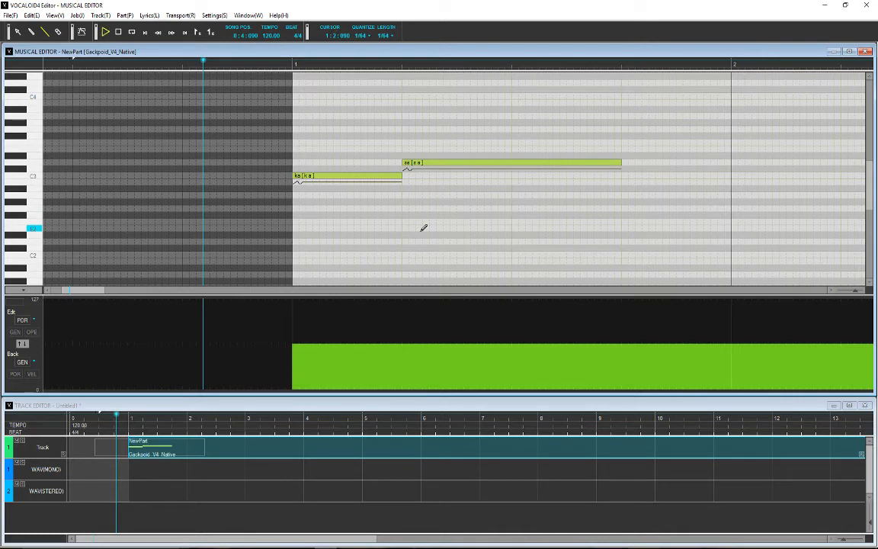
{"action": "key", "text": "space"}
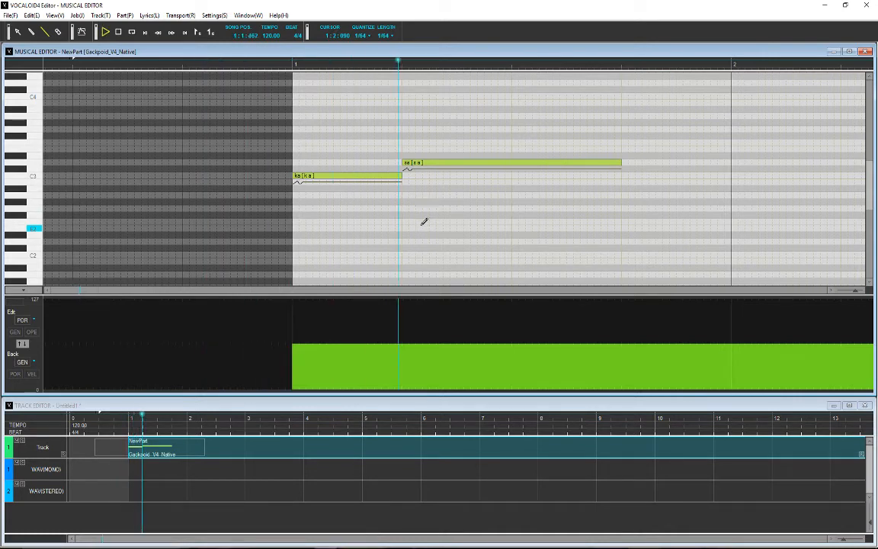
{"action": "key", "text": "space"}
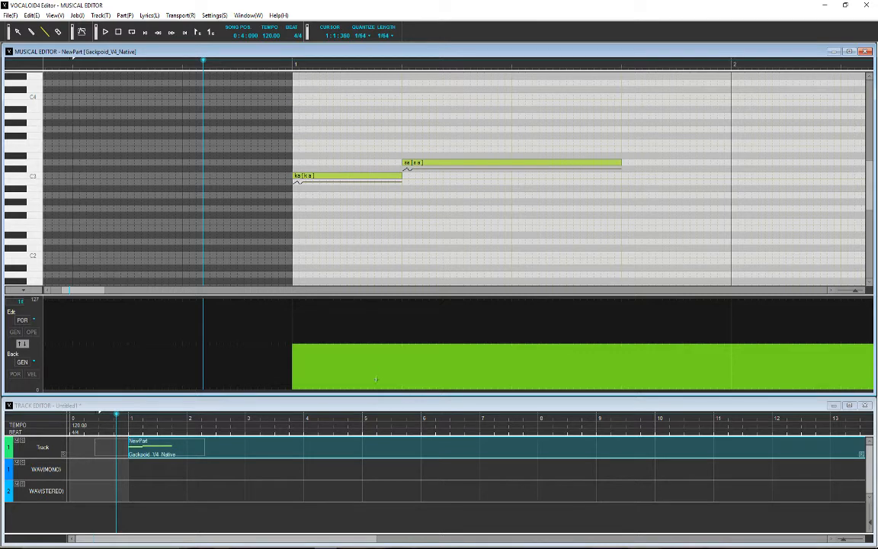
Lower the portamento timing across the note transition to about 14, render the pitch curve and play the phrase.
{"action": "left_click_drag", "start_coordinate": [376, 379], "coordinate": [490, 381]}
{"action": "left_click_drag", "start_coordinate": [499, 380], "coordinate": [498, 379]}
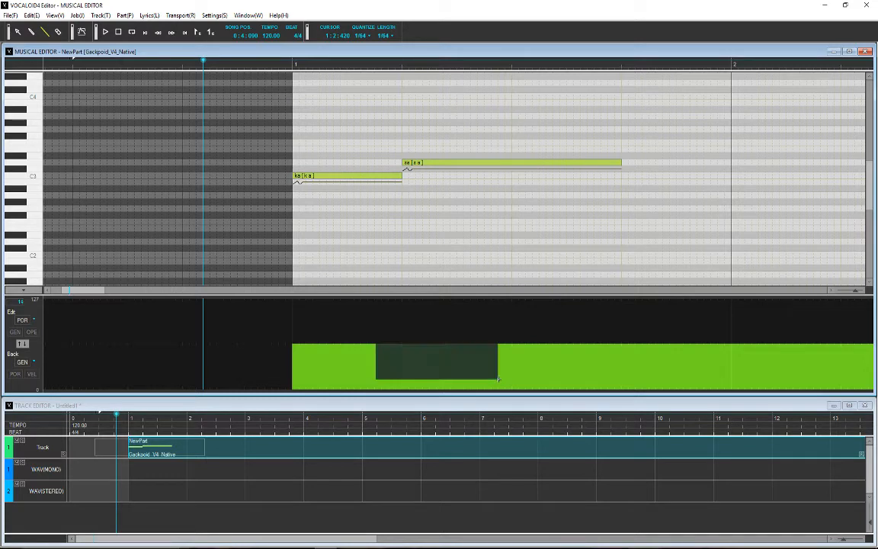
{"action": "left_click", "coordinate": [81, 32]}
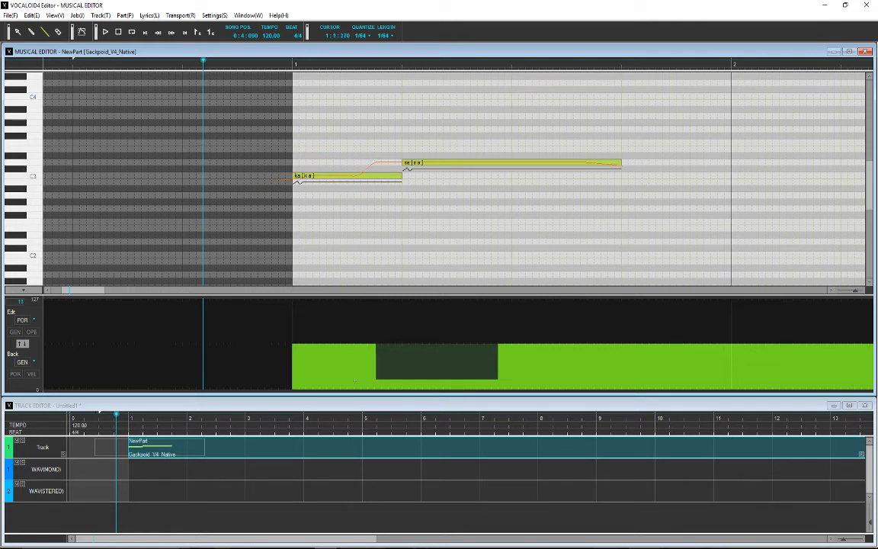
{"action": "key", "text": "space"}
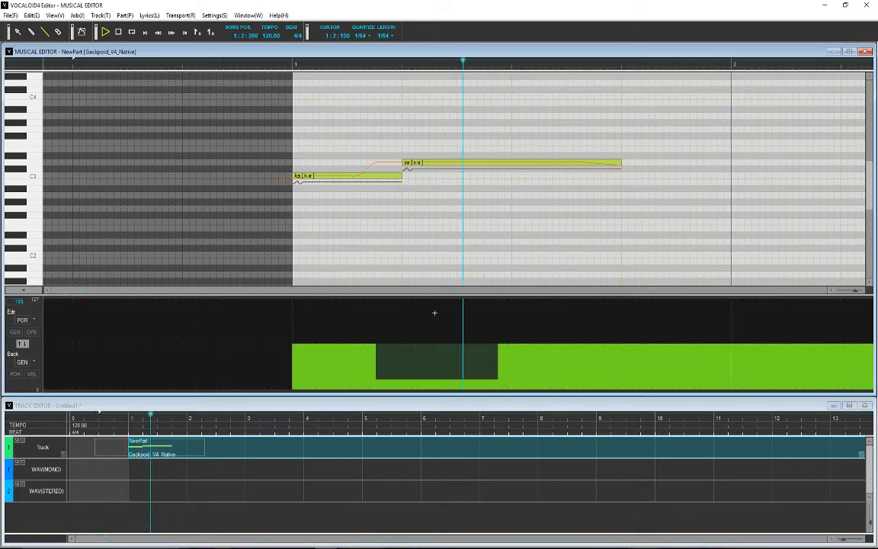
{"action": "key", "text": "space"}
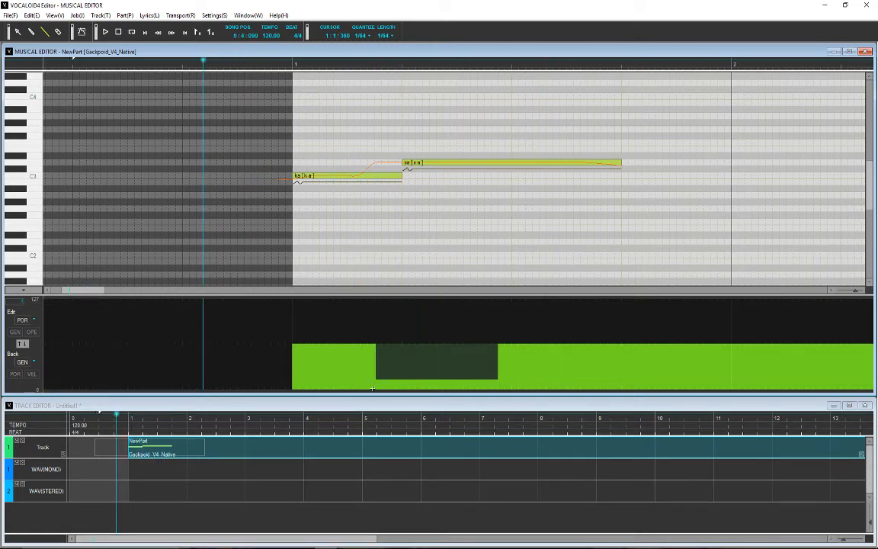
Try portamento timing near 0 across the note transition and within the second note, restoring the curve to about 64 each time.
{"action": "left_click_drag", "start_coordinate": [372, 390], "coordinate": [543, 418]}
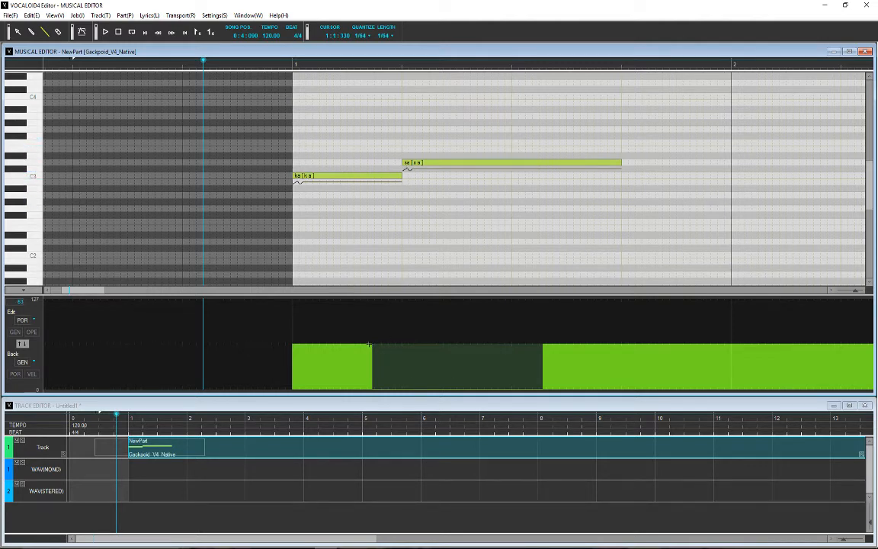
{"action": "left_click_drag", "start_coordinate": [368, 345], "coordinate": [568, 344]}
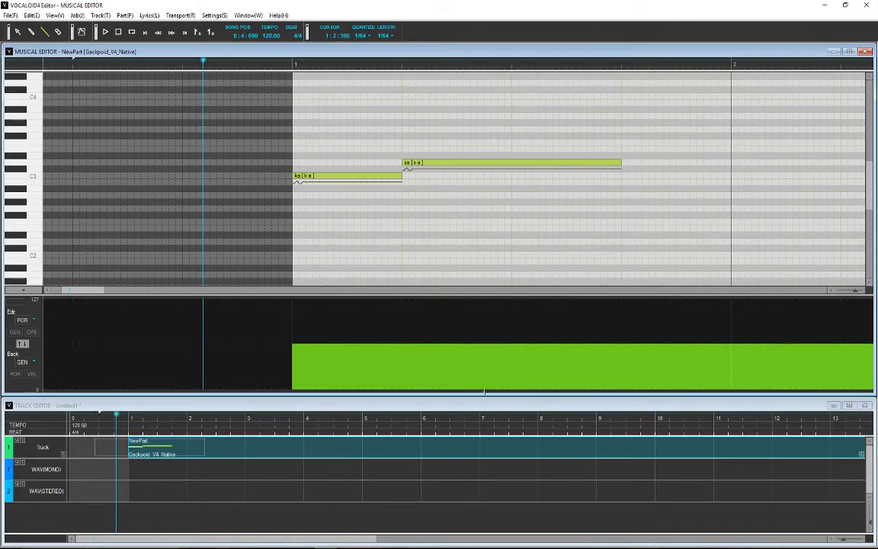
{"action": "mouse_move", "coordinate": [485, 349]}
{"action": "left_mouse_down"}
{"action": "mouse_move", "coordinate": [523, 364]}
{"action": "mouse_move", "coordinate": [582, 358]}
{"action": "left_mouse_up"}
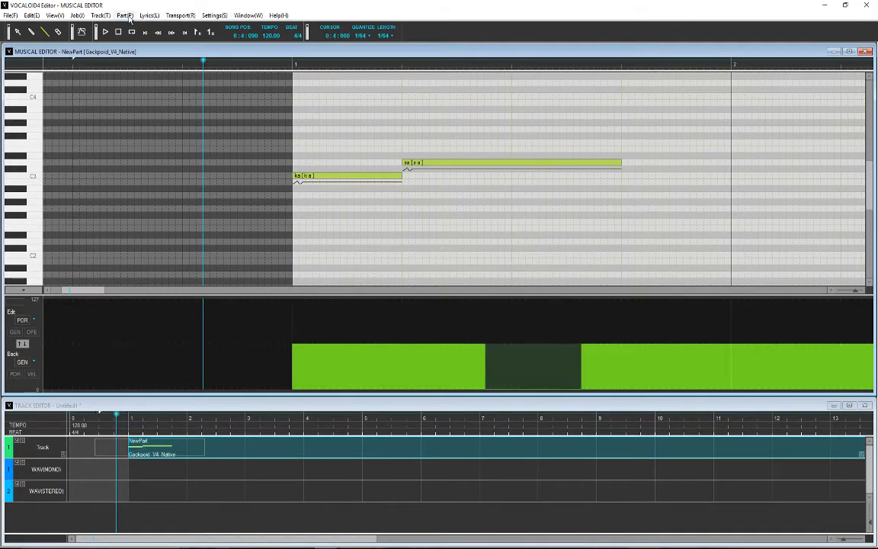
{"action": "left_click", "coordinate": [81, 33]}
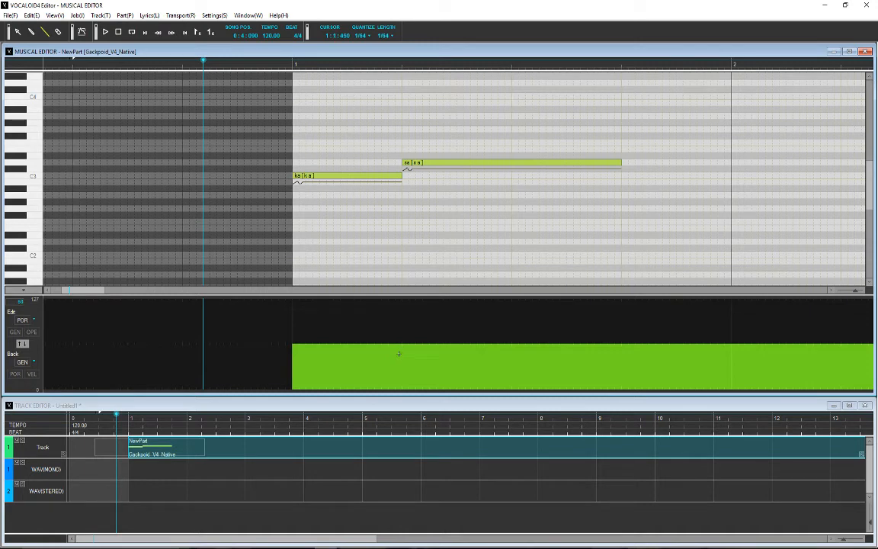
Lower the portamento timing around the start of the second note to nearly 0, play the phrase and restore the curve to about 64.
{"action": "left_click_drag", "start_coordinate": [389, 371], "coordinate": [476, 372]}
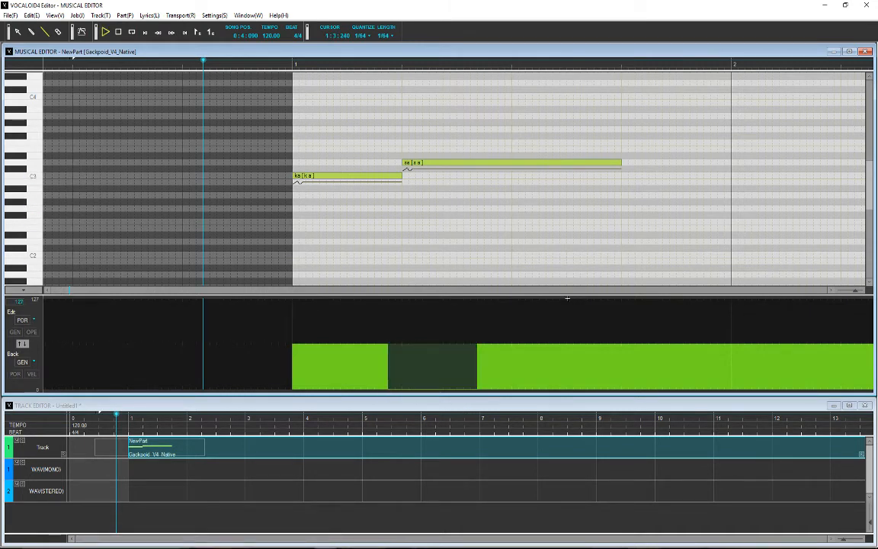
{"action": "key", "text": "space"}
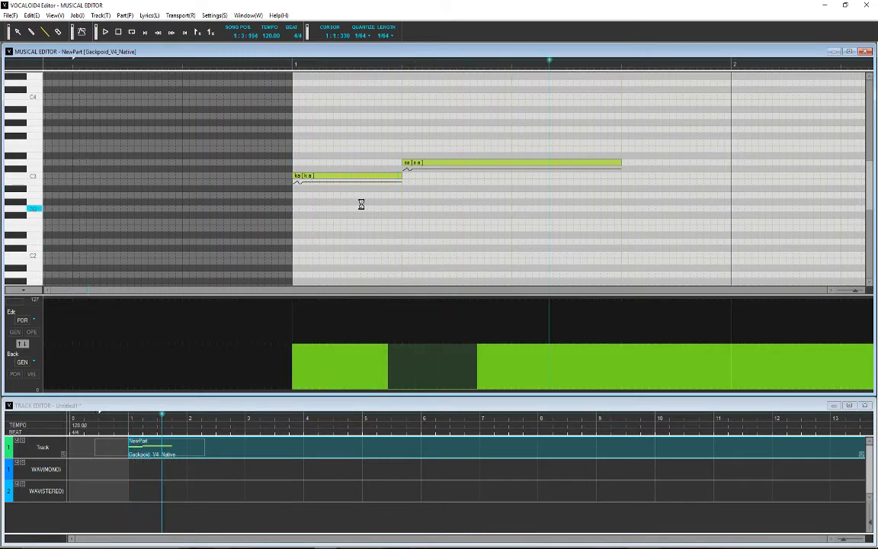
{"action": "key", "text": "space"}
{"action": "left_click", "coordinate": [81, 33]}
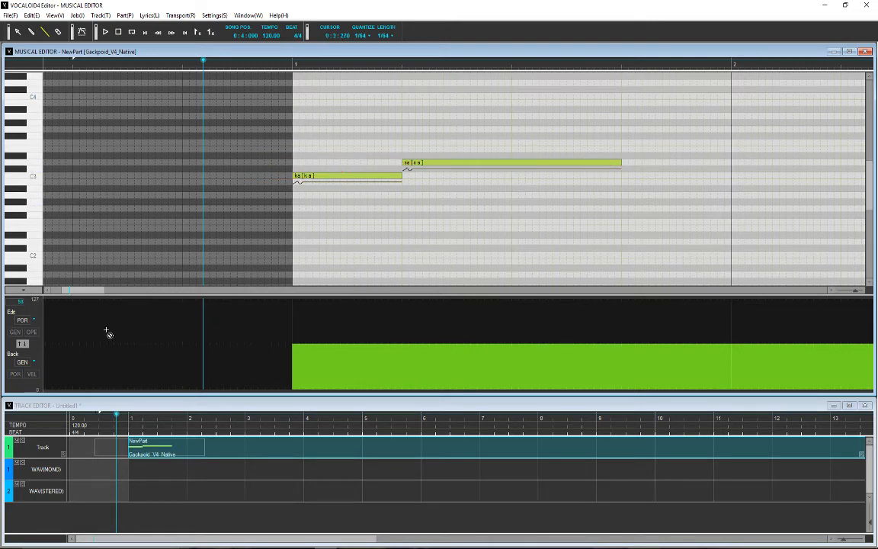
Switch to editing cross-synthesis and assign Gackpoid_V4_Whisper as the secondary singer of Gackpoid_V4_Native.
{"action": "left_click", "coordinate": [26, 321]}
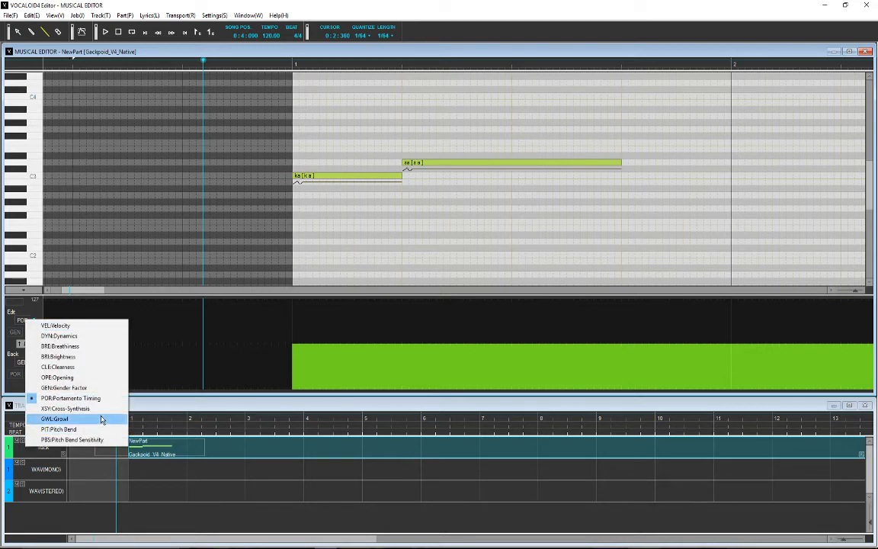
{"action": "left_click", "coordinate": [100, 411]}
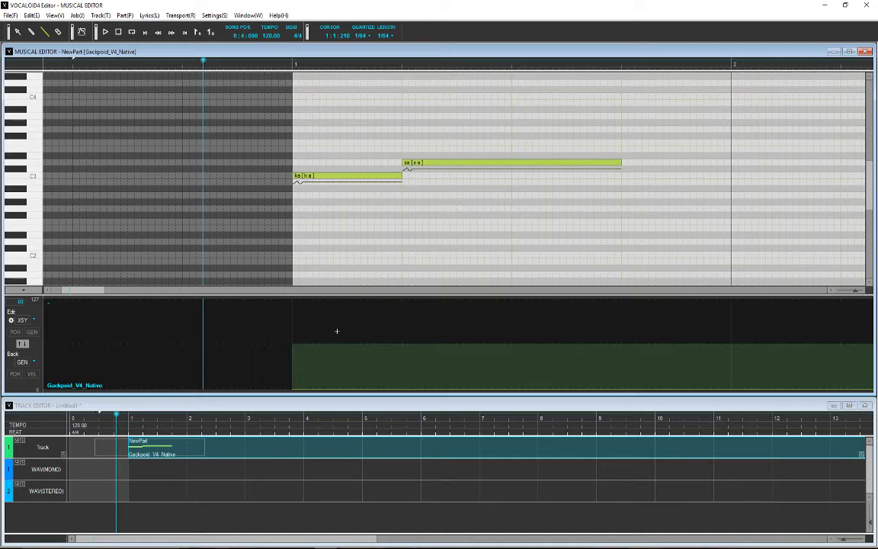
{"action": "left_click", "coordinate": [10, 320]}
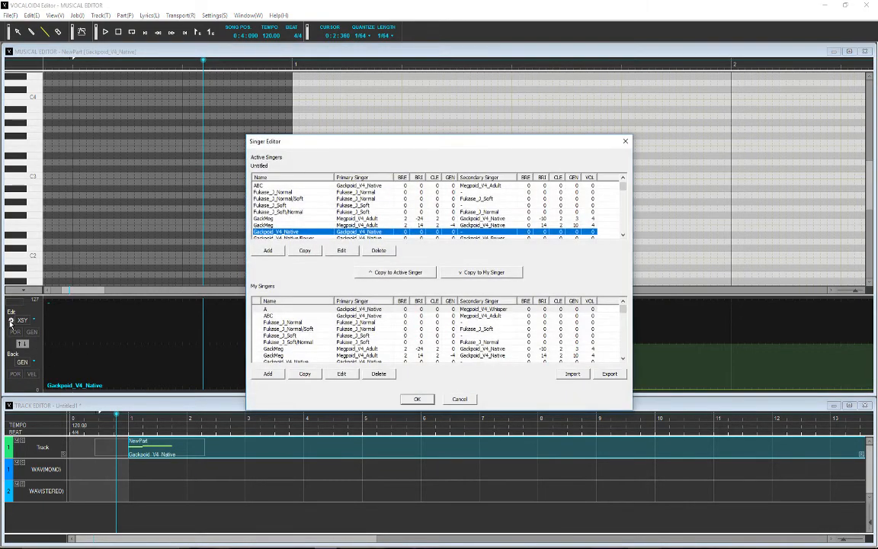
{"action": "left_click", "coordinate": [341, 252]}
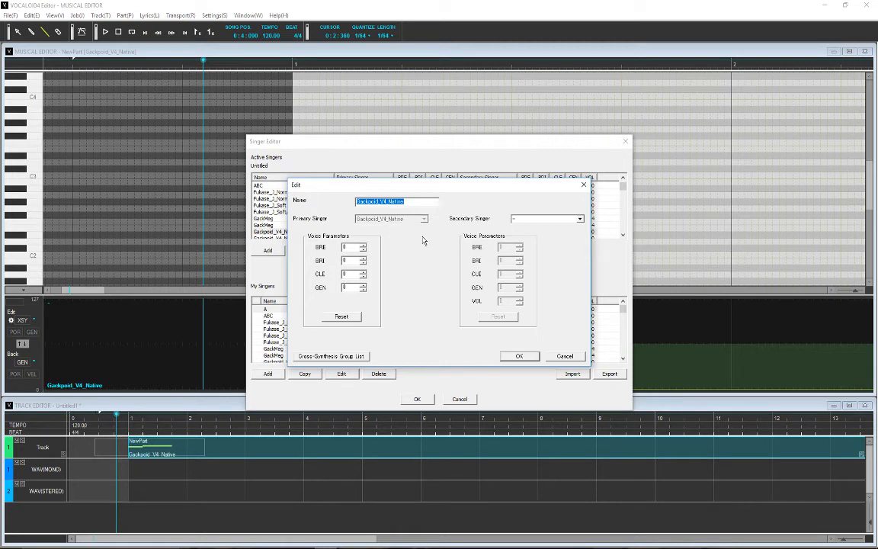
{"action": "left_click", "coordinate": [580, 220]}
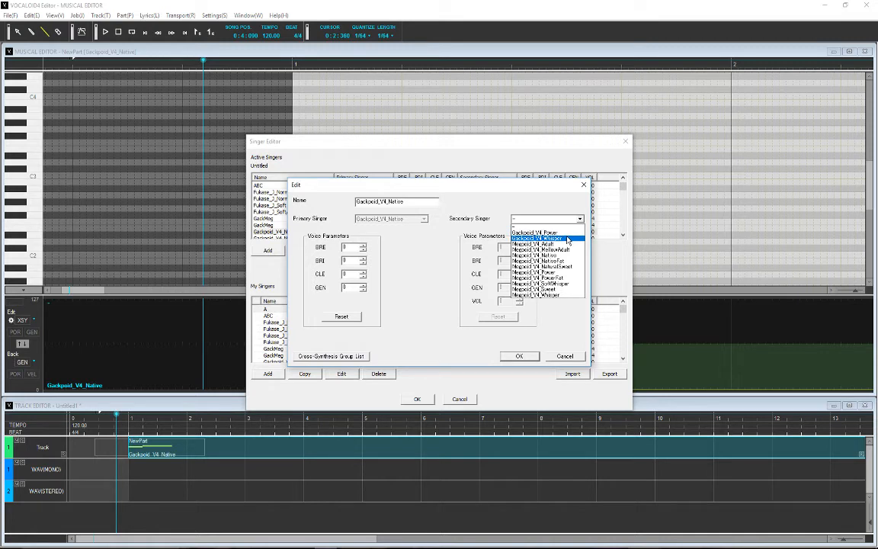
{"action": "left_click", "coordinate": [567, 239]}
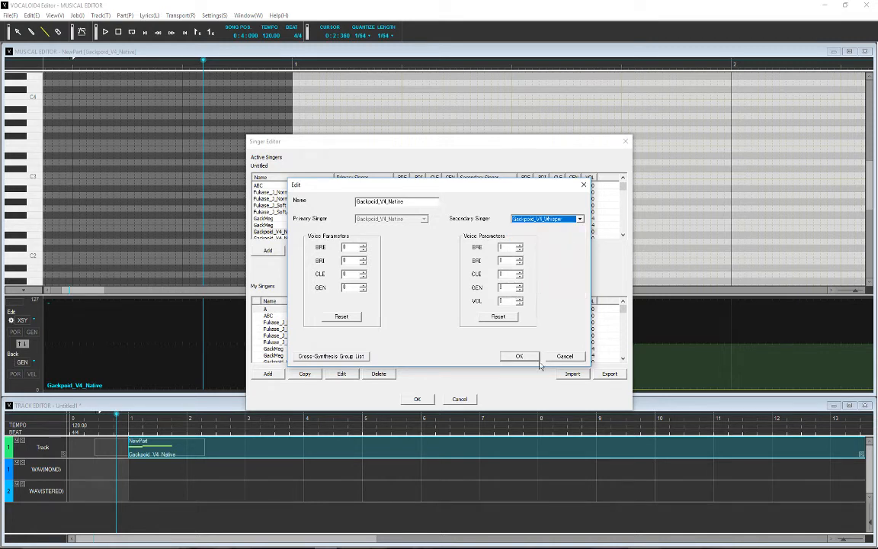
{"action": "left_click", "coordinate": [522, 356]}
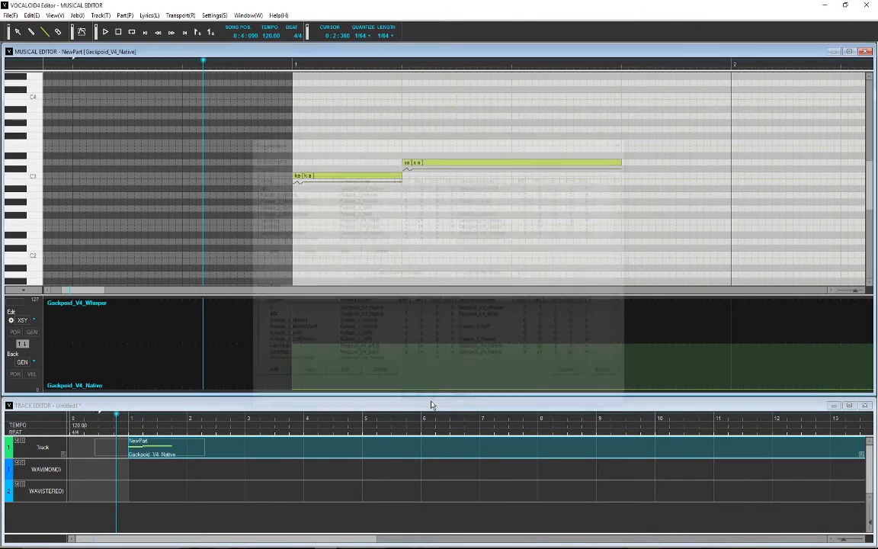
{"action": "left_click", "coordinate": [426, 399]}
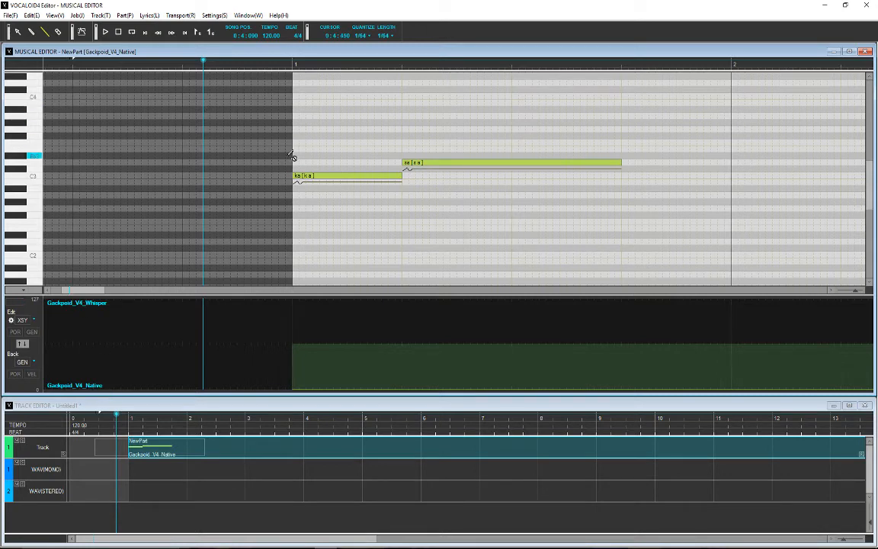
Play the phrase, then ramp cross-synthesis from 0 to about 64 over the first note, hold it through the second and play again.
{"action": "key", "text": "space"}
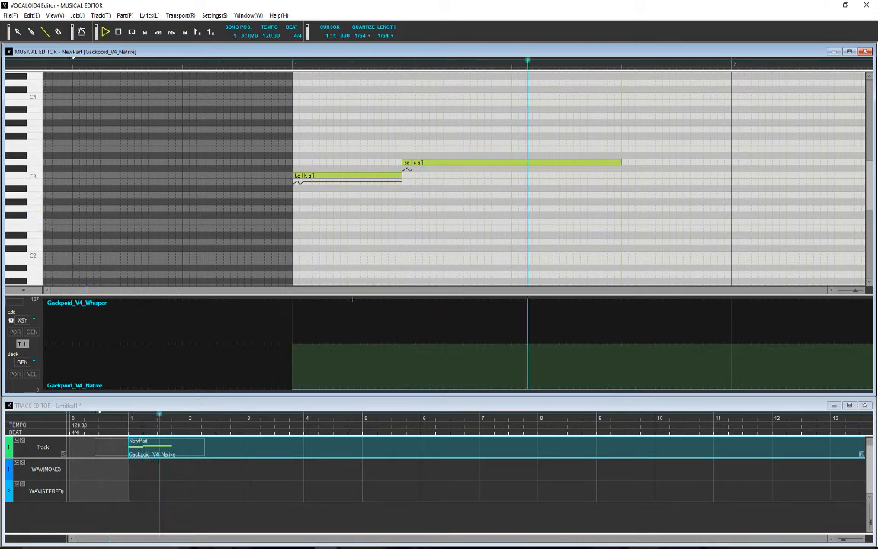
{"action": "key", "text": "space"}
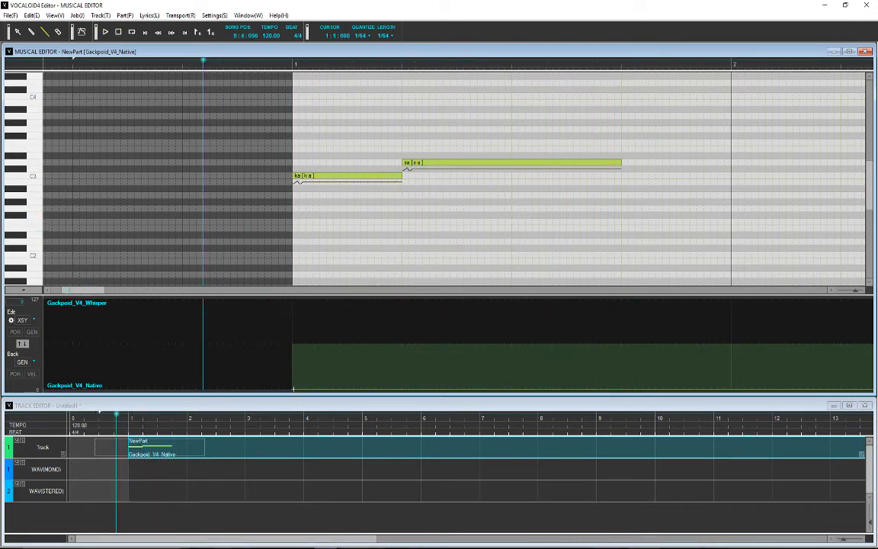
{"action": "mouse_move", "coordinate": [296, 389]}
{"action": "left_mouse_down"}
{"action": "mouse_move", "coordinate": [403, 343]}
{"action": "mouse_move", "coordinate": [675, 344]}
{"action": "left_mouse_up"}
{"action": "key", "text": "space"}
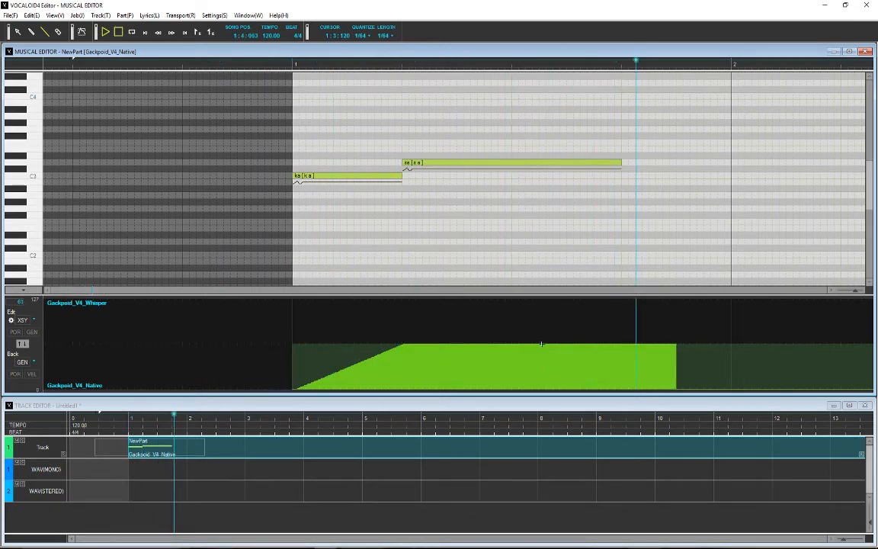
{"action": "key", "text": "space"}
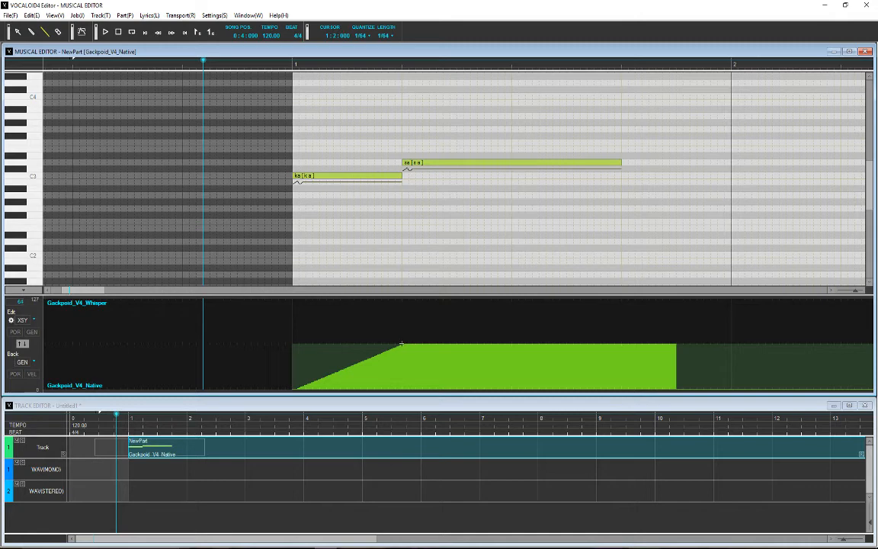
Ramp cross-synthesis up to 127 during the second note, hold it past the note's end and play the phrase.
{"action": "mouse_move", "coordinate": [403, 341]}
{"action": "left_mouse_down"}
{"action": "mouse_move", "coordinate": [486, 297]}
{"action": "mouse_move", "coordinate": [669, 299]}
{"action": "left_mouse_up"}
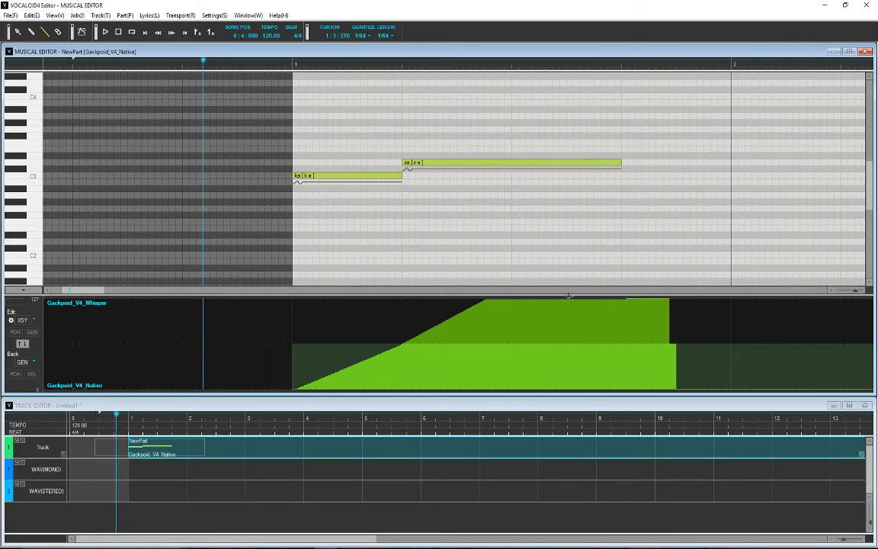
{"action": "key", "text": "space"}
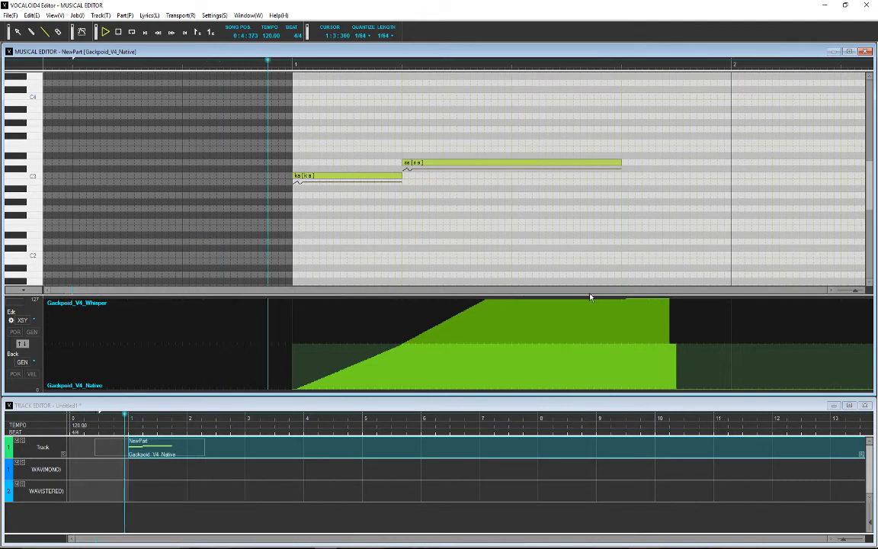
{"action": "key", "text": "space"}
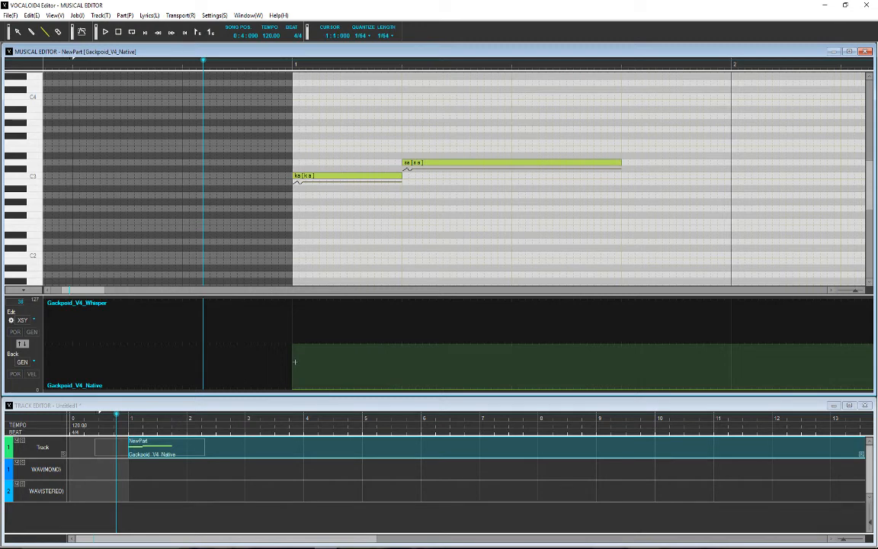
Switch to editing growl, draw a peak rising from 0 to about 127 at the second note's start and fading to 0, and play the phrase.
{"action": "left_click", "coordinate": [34, 320]}
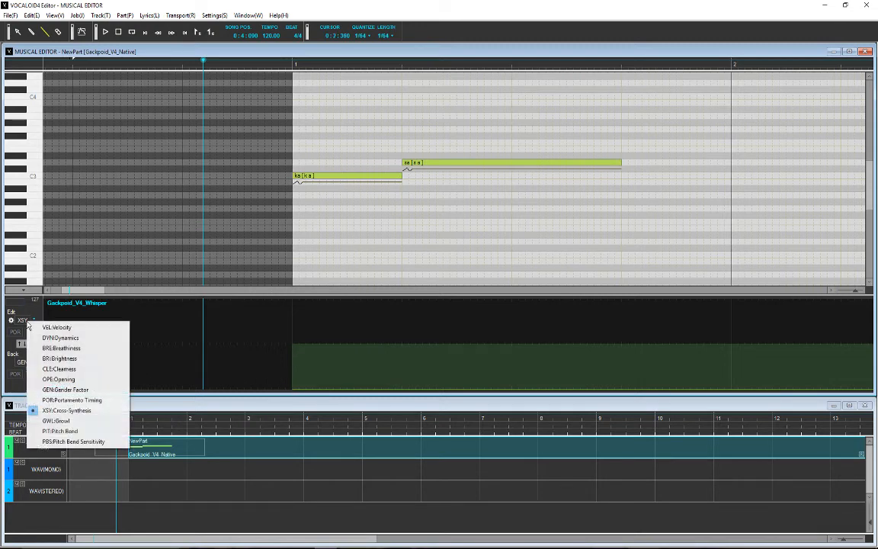
{"action": "left_click", "coordinate": [87, 420]}
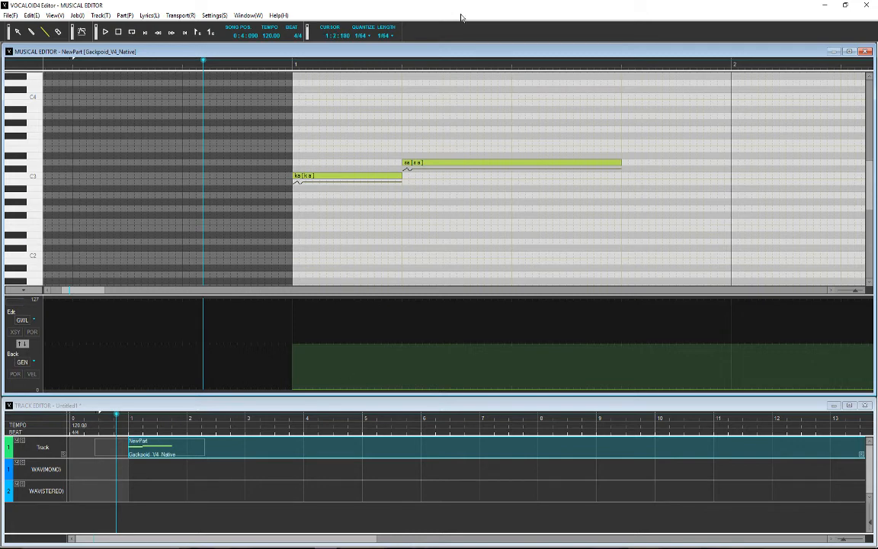
{"action": "left_click", "coordinate": [394, 65]}
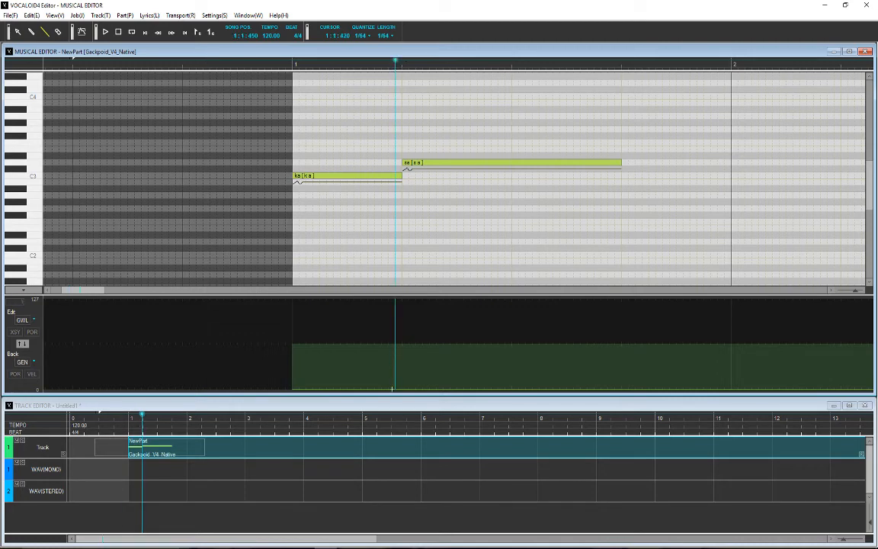
{"action": "left_click_drag", "start_coordinate": [396, 388], "coordinate": [413, 297]}
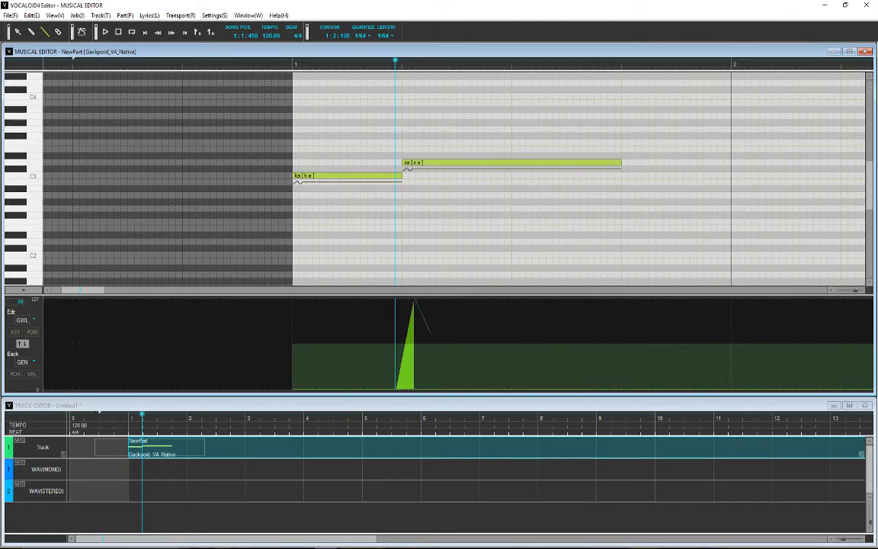
{"action": "left_click_drag", "start_coordinate": [493, 472], "coordinate": [493, 478]}
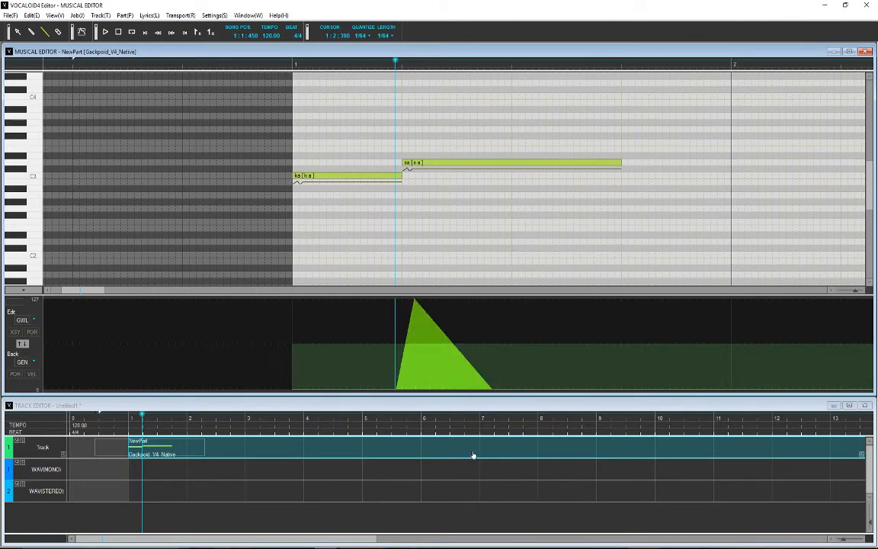
{"action": "left_click", "coordinate": [218, 65]}
{"action": "key", "text": "space"}
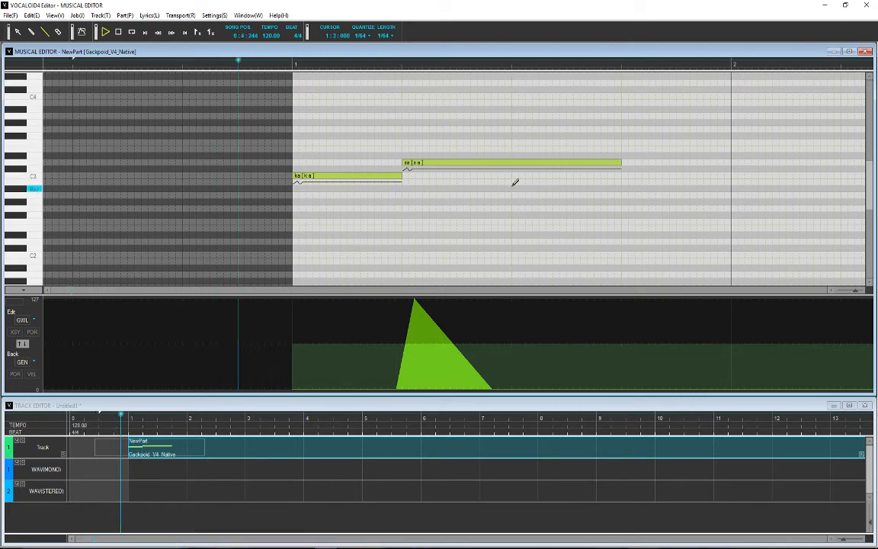
{"action": "key", "text": "space"}
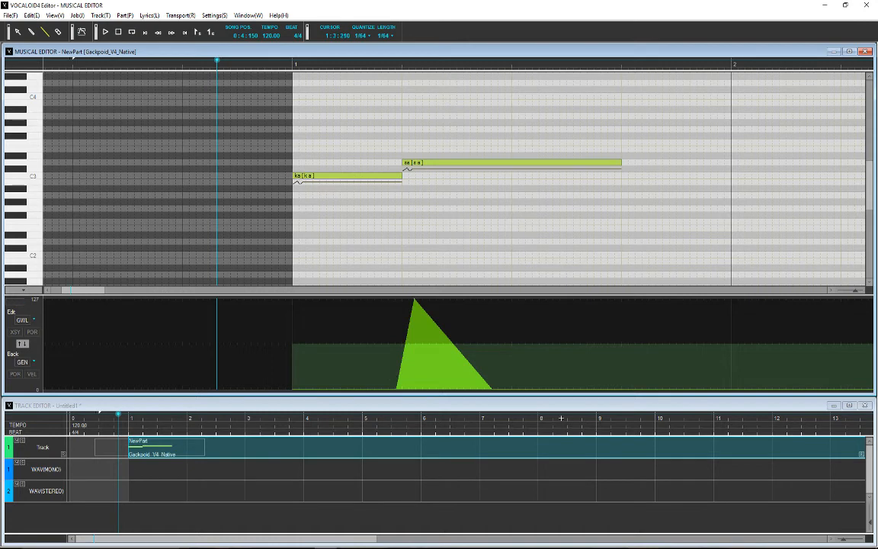
Undo the growl peak and switch to editing pitch bend.
{"action": "key", "text": "ctrl+z"}
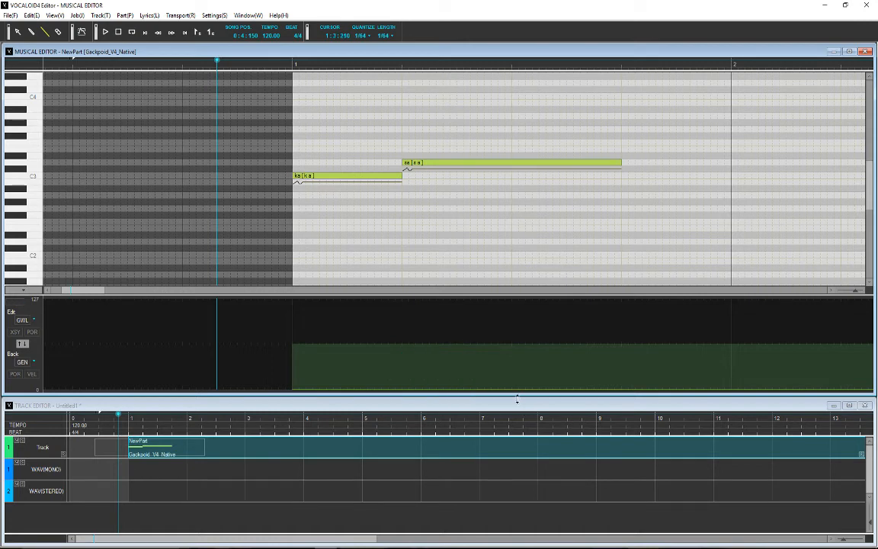
{"action": "left_click", "coordinate": [15, 289]}
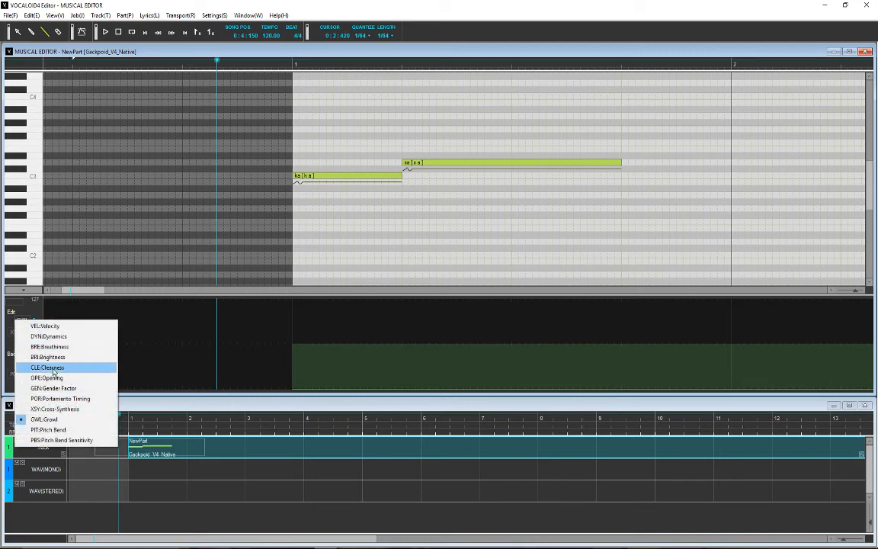
{"action": "left_click", "coordinate": [78, 431]}
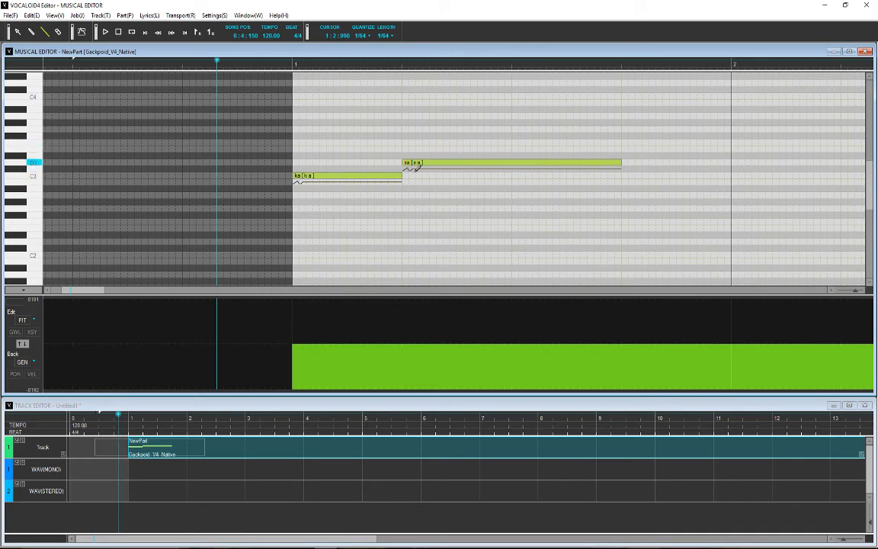
Ramp pitch bend from 0 down to the minimum, -8192, across the second note and hold it slightly past the note's end.
{"action": "left_click", "coordinate": [402, 65]}
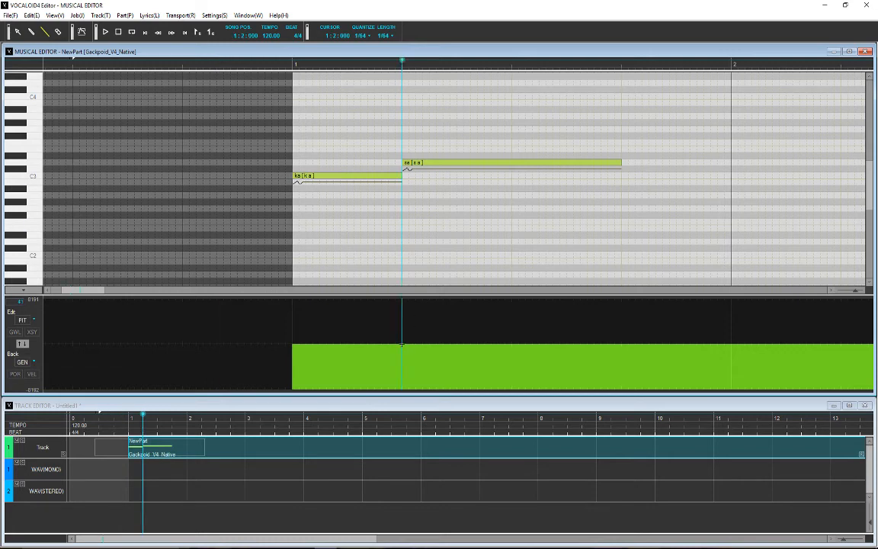
{"action": "mouse_move", "coordinate": [402, 345]}
{"action": "left_mouse_down"}
{"action": "mouse_move", "coordinate": [619, 409]}
{"action": "mouse_move", "coordinate": [621, 390]}
{"action": "left_mouse_up"}
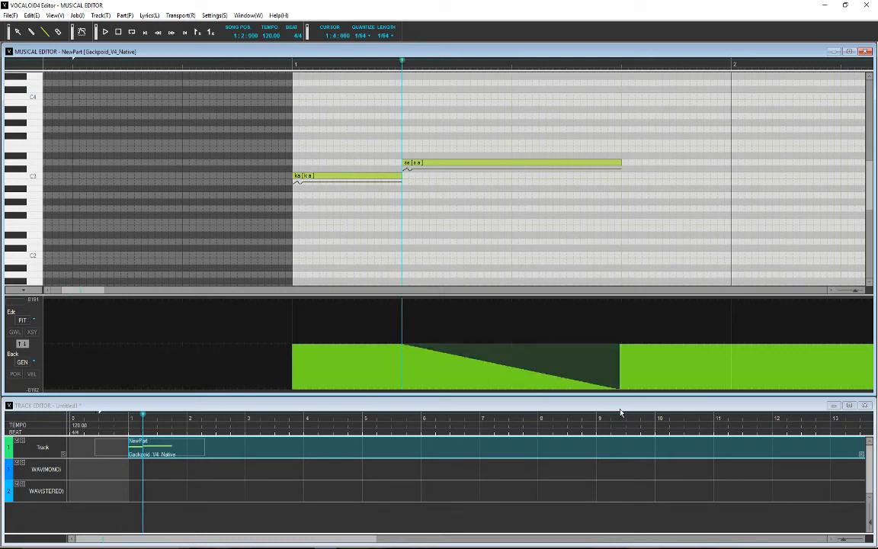
{"action": "left_click", "coordinate": [620, 389]}
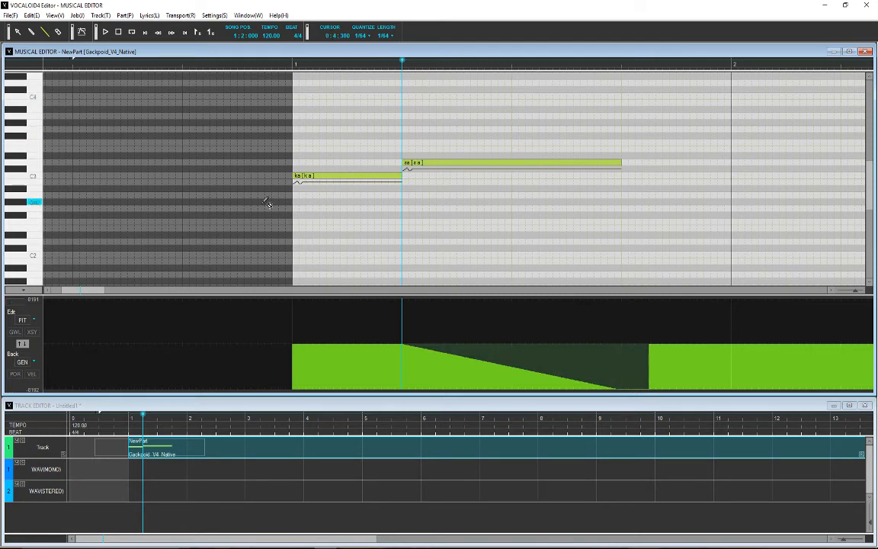
Play the phrase from just before the first note and render its pitch curve.
{"action": "left_click", "coordinate": [245, 64]}
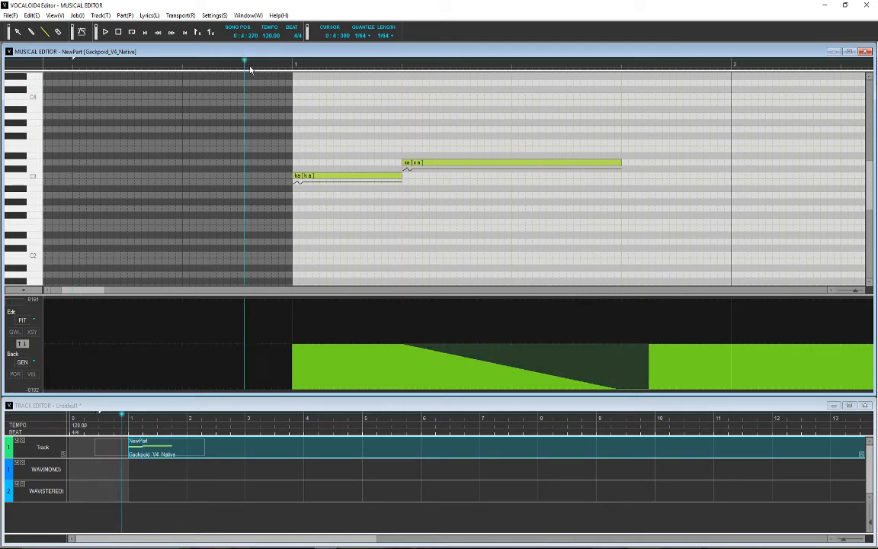
{"action": "key", "text": "space"}
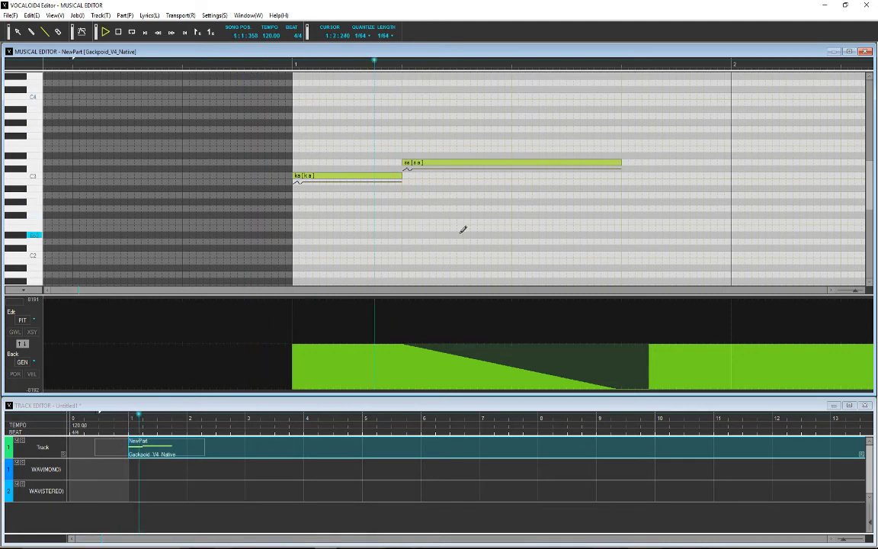
{"action": "key", "text": "space"}
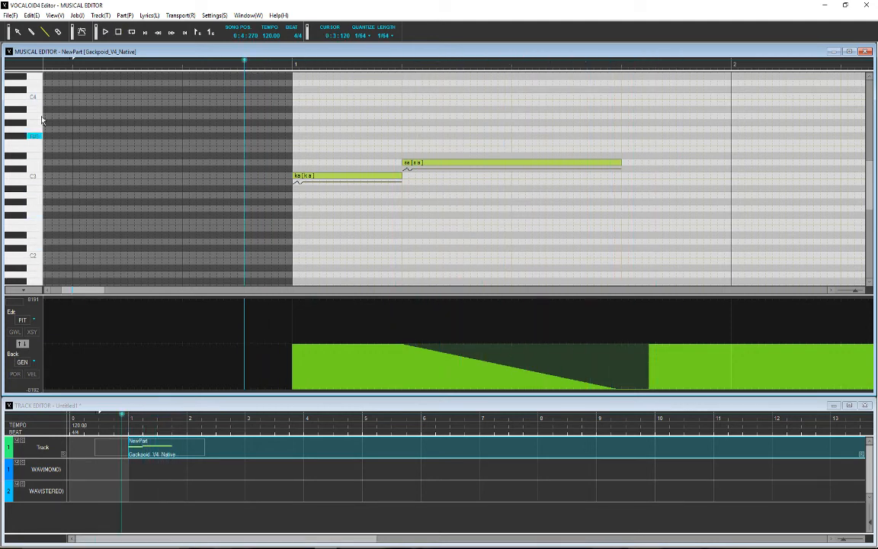
{"action": "left_click", "coordinate": [82, 31]}
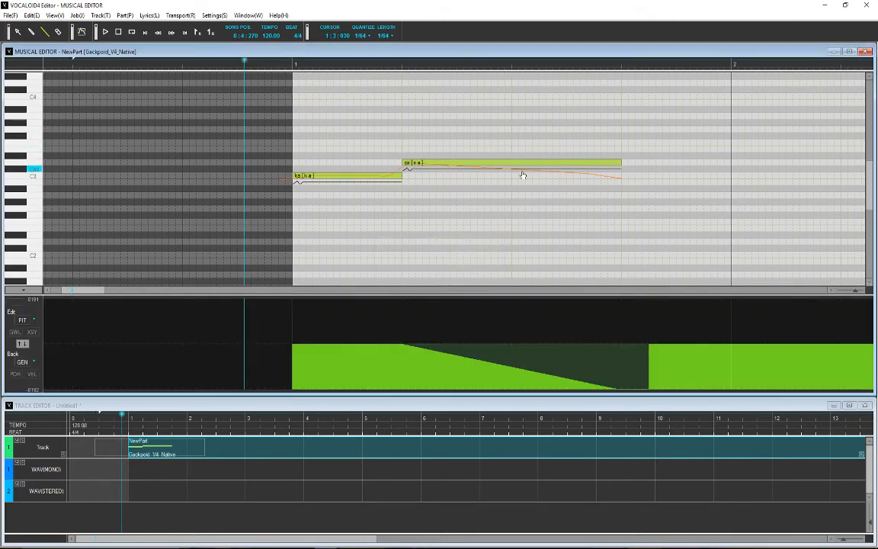
Switch to editing pitch bend sensitivity with pitch bend behind it, and raise it to about 12 from just before the second note to past its end.
{"action": "left_click", "coordinate": [24, 364]}
{"action": "left_click", "coordinate": [46, 491]}
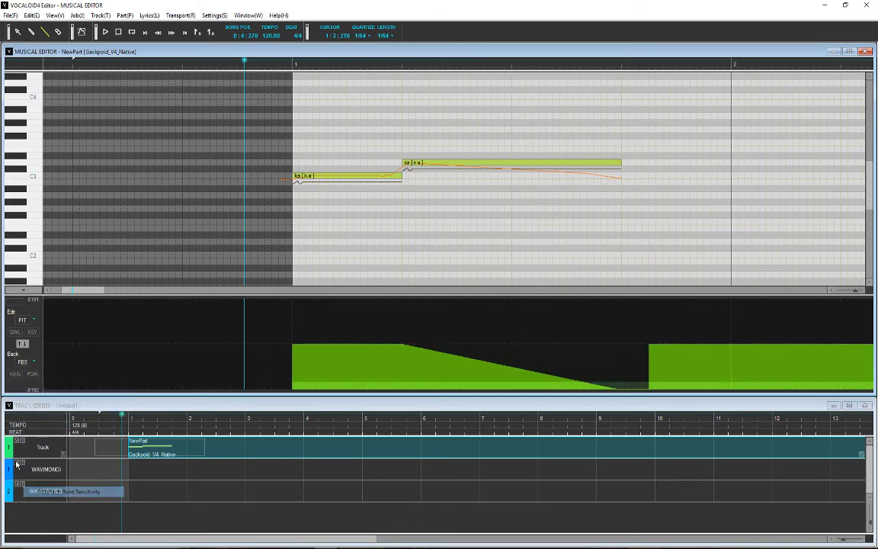
{"action": "left_click", "coordinate": [23, 344]}
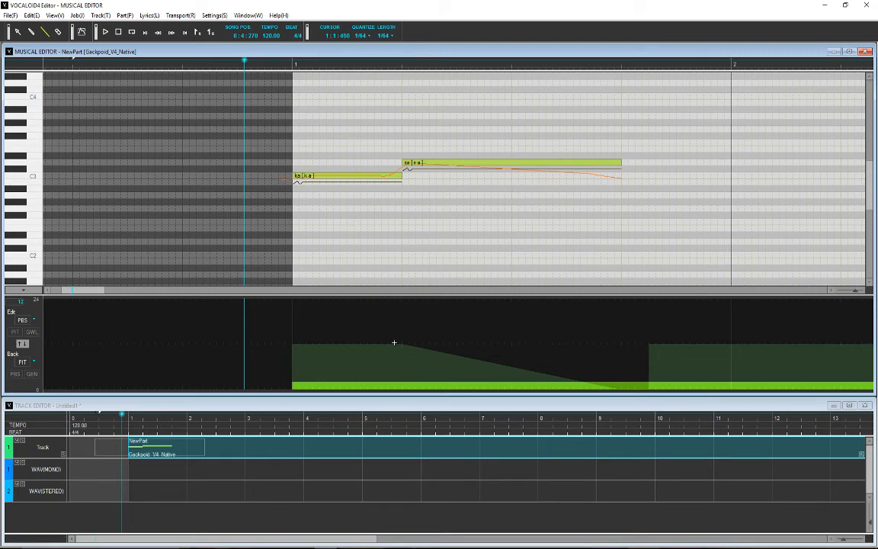
{"action": "left_click_drag", "start_coordinate": [394, 343], "coordinate": [689, 342]}
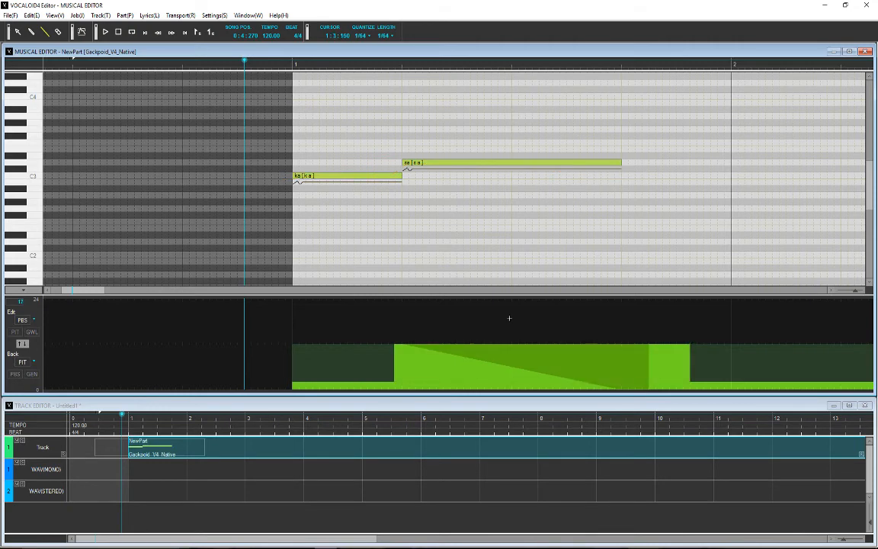
Render the pitch curve with the raised sensitivity and play the phrase.
{"action": "left_click", "coordinate": [83, 33]}
{"action": "key", "text": "space"}
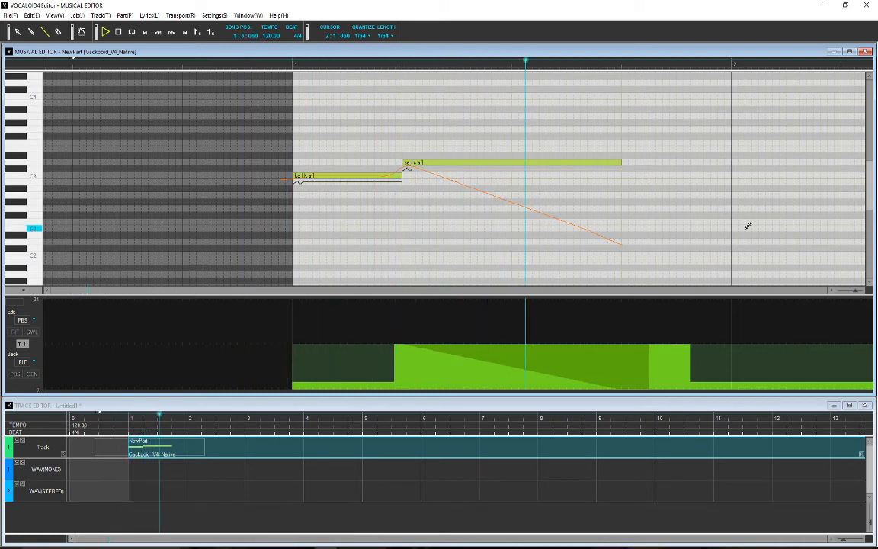
{"action": "key", "text": "space"}
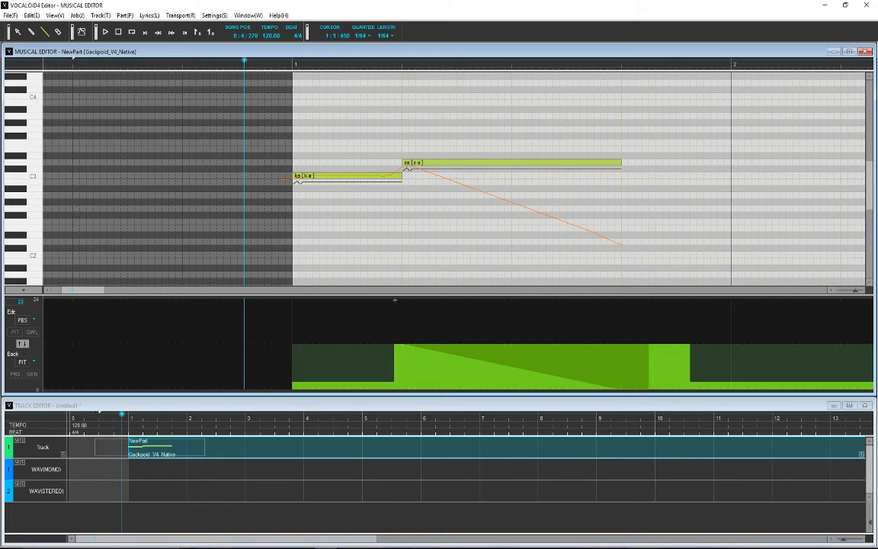
Raise pitch bend sensitivity to the maximum of 24 over the whole second note and render the pitch curve.
{"action": "left_click_drag", "start_coordinate": [389, 299], "coordinate": [696, 272]}
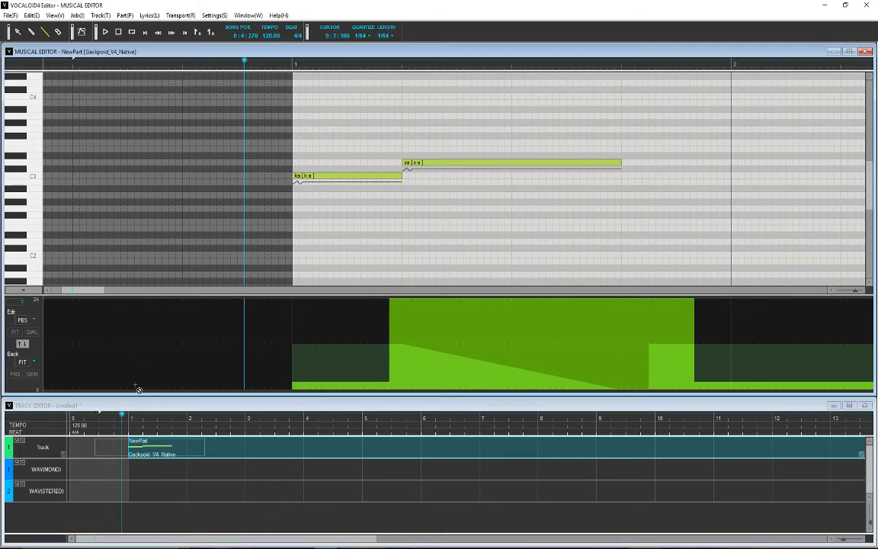
{"action": "scroll", "coordinate": [305, 240], "scroll_direction": "down", "scroll_amount": 5}
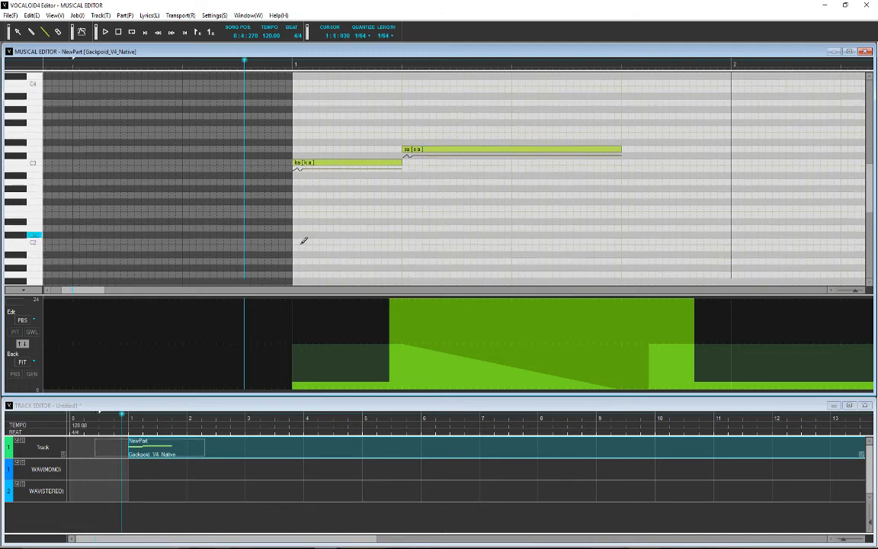
{"action": "scroll", "coordinate": [305, 240], "scroll_direction": "down", "scroll_amount": 8}
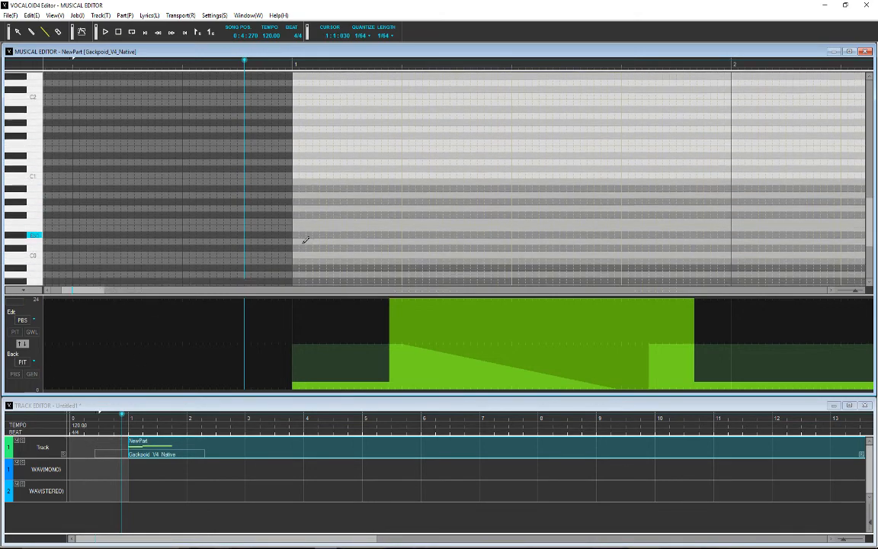
{"action": "scroll", "coordinate": [305, 240], "scroll_direction": "up", "scroll_amount": 4}
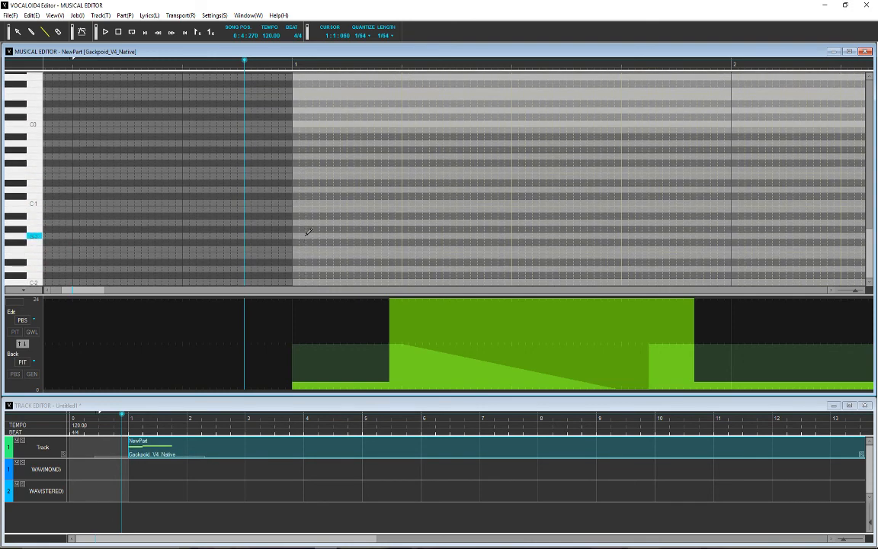
{"action": "scroll", "coordinate": [341, 215], "scroll_direction": "up", "scroll_amount": 10}
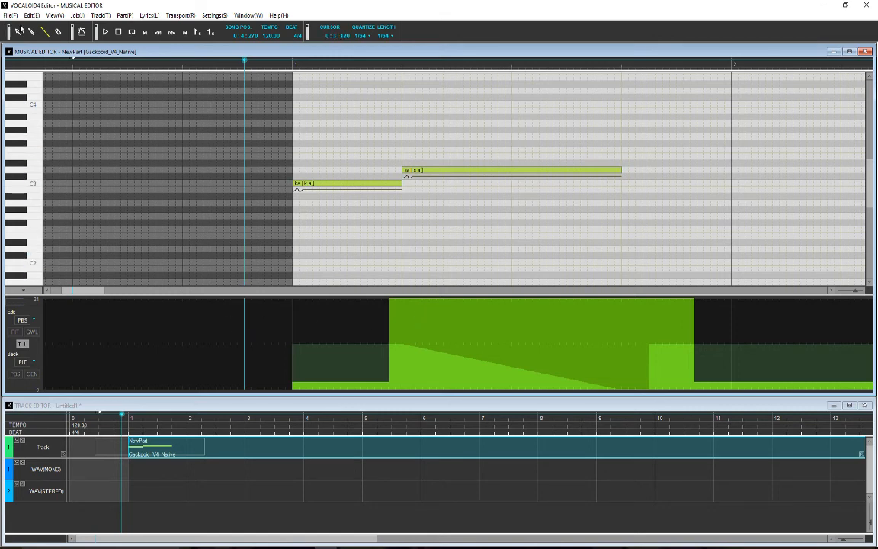
{"action": "left_click", "coordinate": [82, 34]}
Try drawing pitch bend sensitivity descending from about 12 to 1 over the second note, and undo it.
{"action": "left_click", "coordinate": [22, 344]}
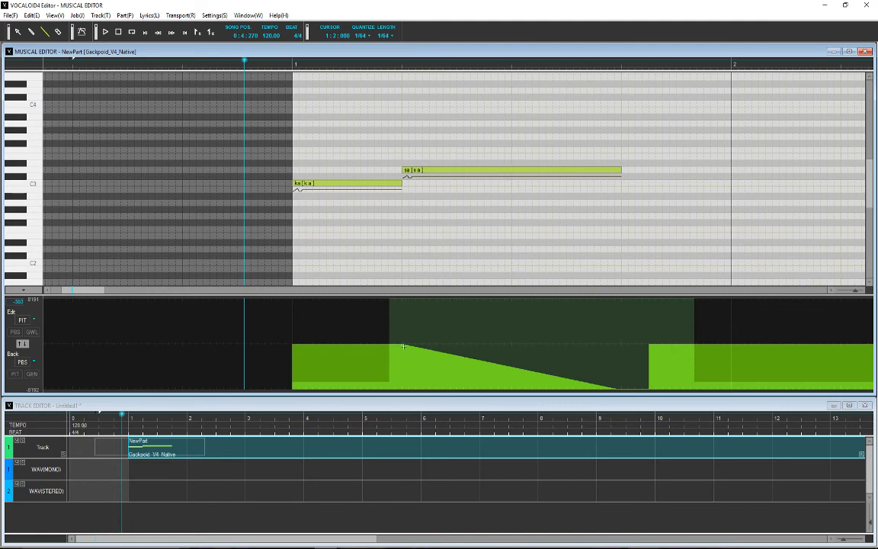
{"action": "left_click", "coordinate": [22, 344]}
{"action": "mouse_move", "coordinate": [400, 347]}
{"action": "left_mouse_down"}
{"action": "mouse_move", "coordinate": [404, 324]}
{"action": "mouse_move", "coordinate": [594, 366]}
{"action": "mouse_move", "coordinate": [436, 356]}
{"action": "left_mouse_up"}
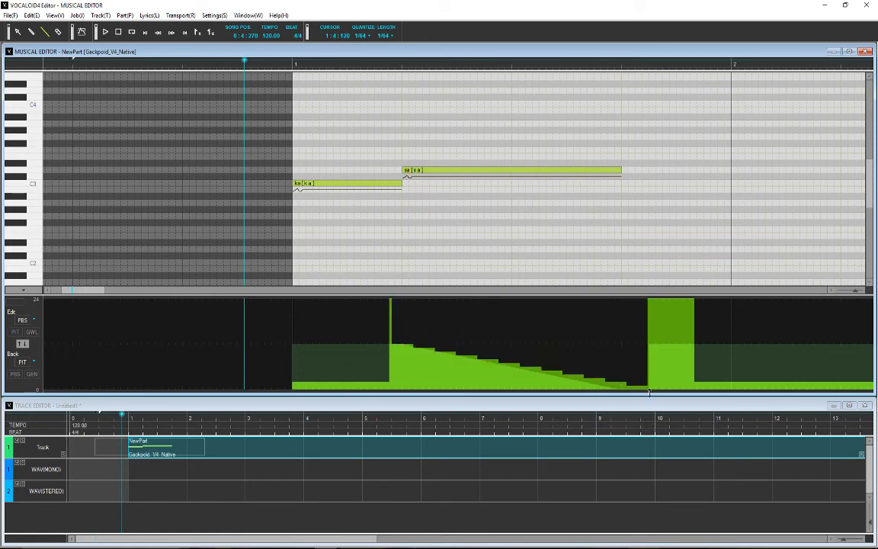
{"action": "key", "text": "ctrl+z"}
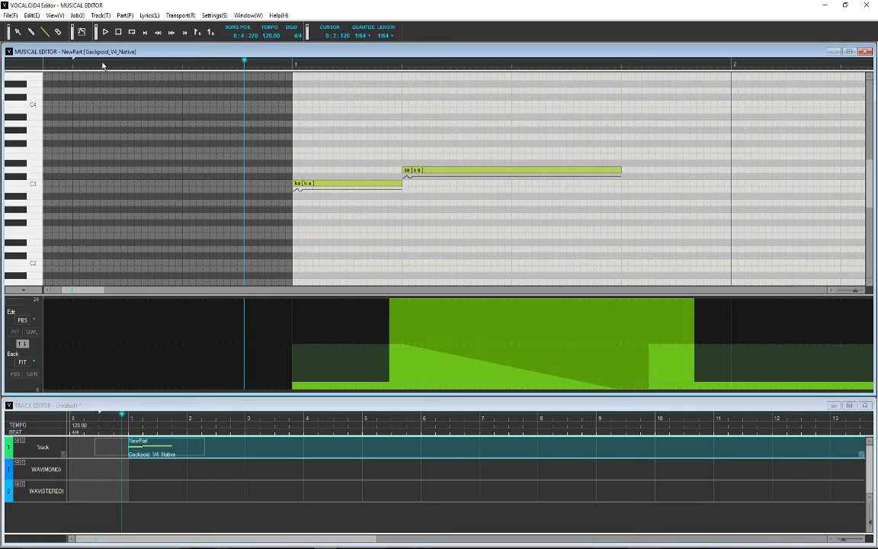
Render the pitch curve for the maximum sensitivity and play the phrase.
{"action": "left_click", "coordinate": [81, 32]}
{"action": "scroll", "coordinate": [350, 202], "scroll_direction": "down", "scroll_amount": 6}
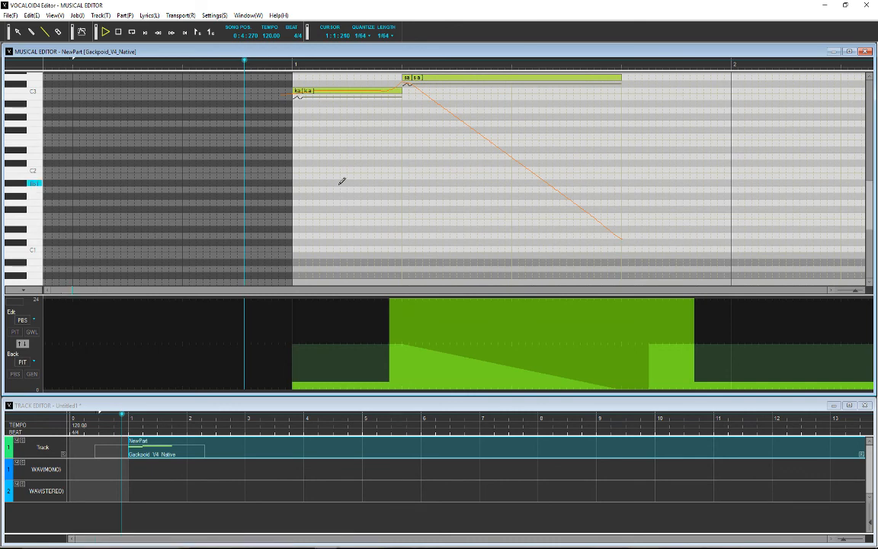
{"action": "key", "text": "space"}
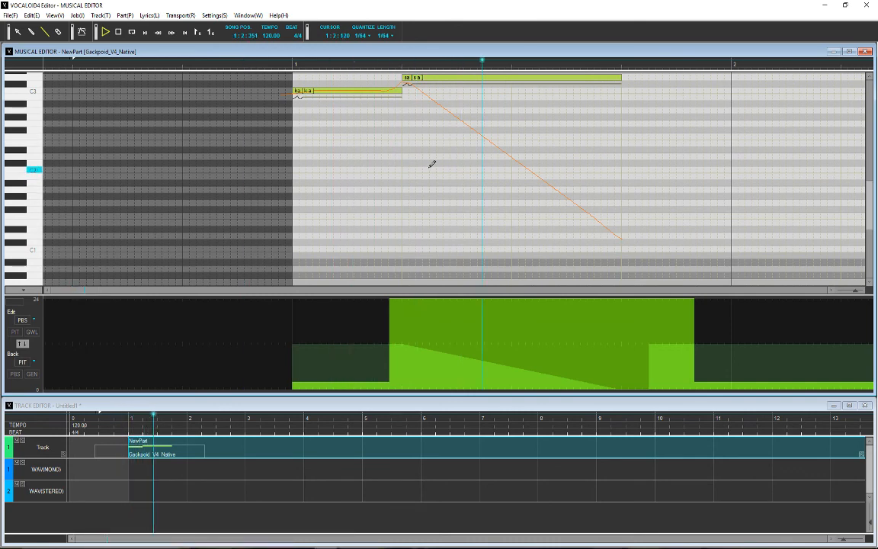
{"action": "key", "text": "space"}
Flatten pitch bend sensitivity to about 2 around the second note and reset pitch bend to 0 across the phrase.
{"action": "scroll", "coordinate": [594, 210], "scroll_direction": "up", "scroll_amount": 5}
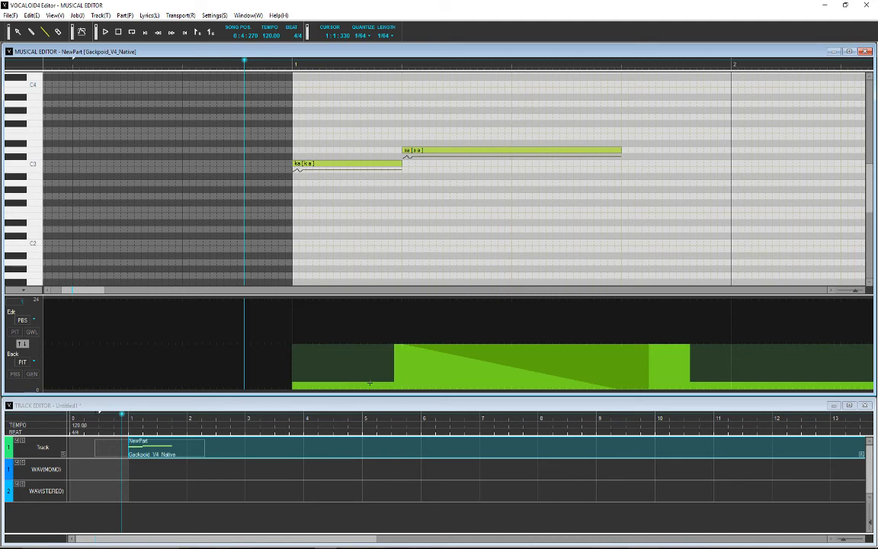
{"action": "left_click_drag", "start_coordinate": [369, 380], "coordinate": [724, 381]}
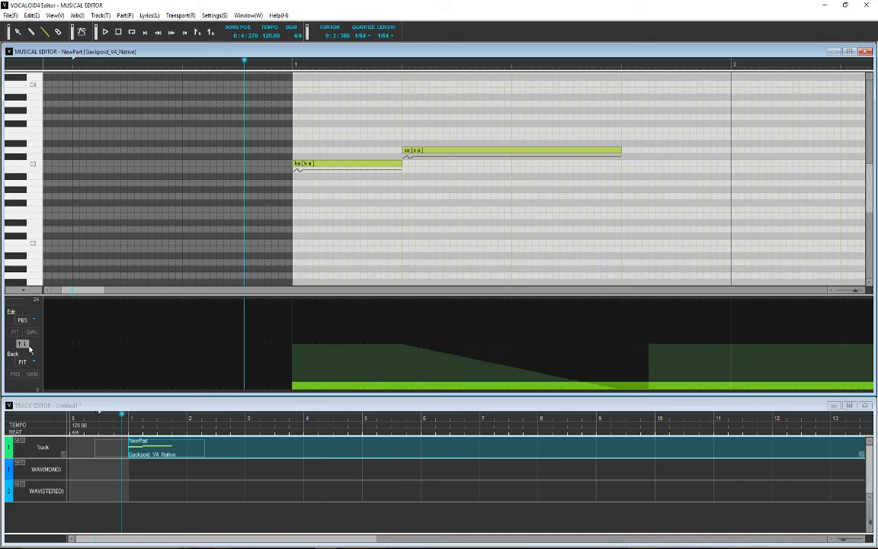
{"action": "left_click", "coordinate": [22, 344]}
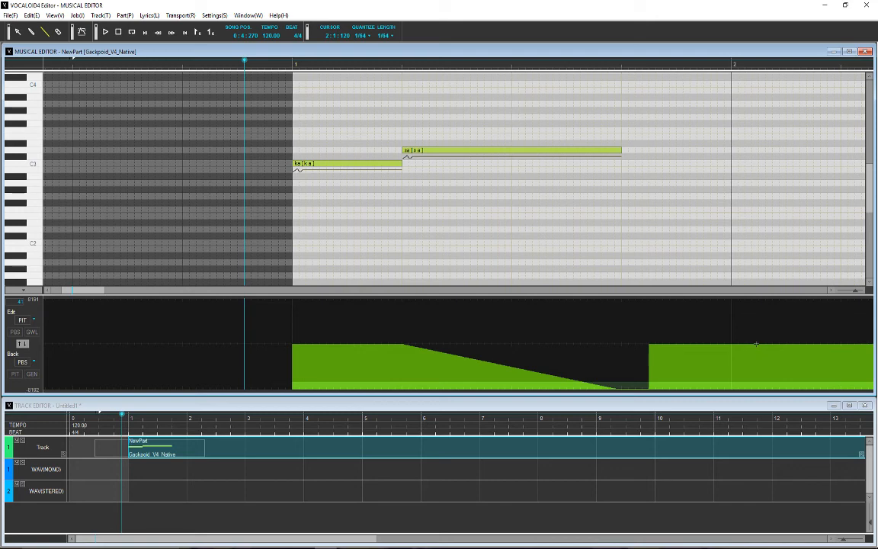
{"action": "left_click_drag", "start_coordinate": [756, 343], "coordinate": [195, 344]}
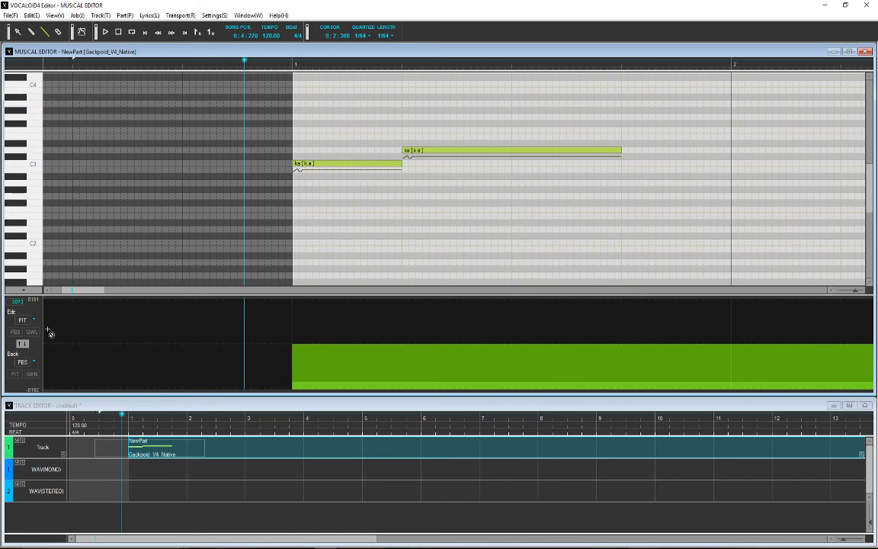
Switch to editing portamento timing and view the second note's expression properties without changing them.
{"action": "left_click", "coordinate": [24, 319]}
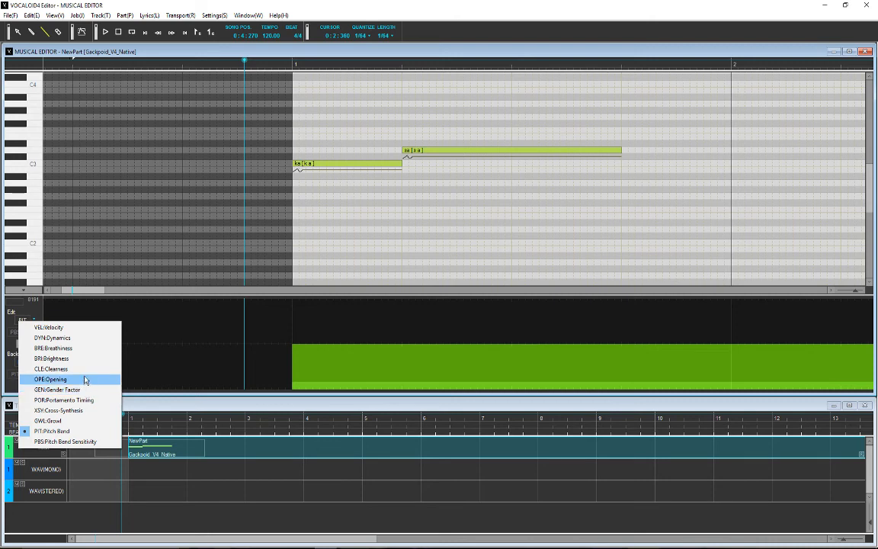
{"action": "left_click", "coordinate": [88, 402]}
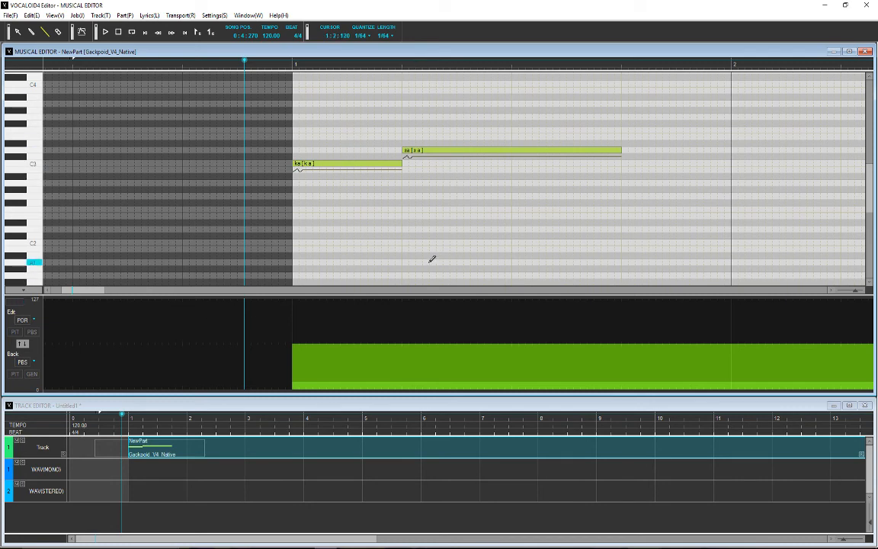
{"action": "double_click", "coordinate": [408, 160]}
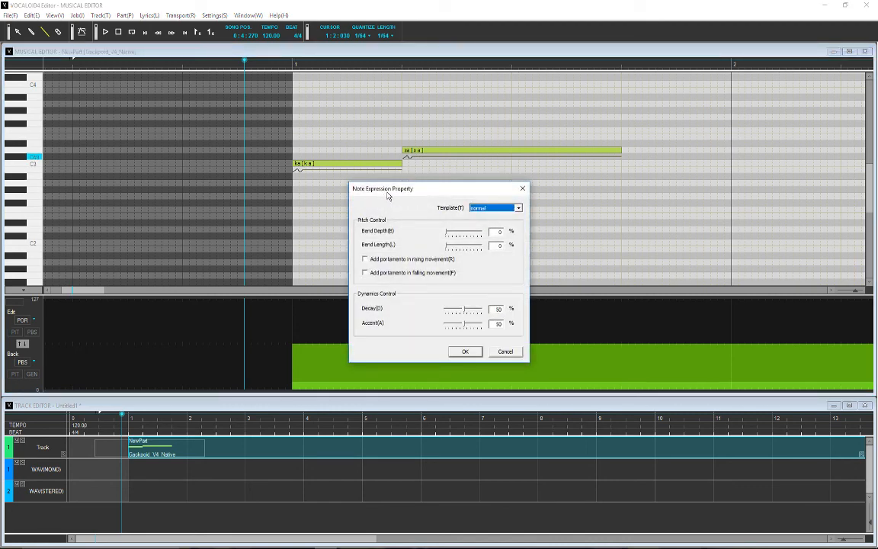
{"action": "left_click", "coordinate": [522, 189]}
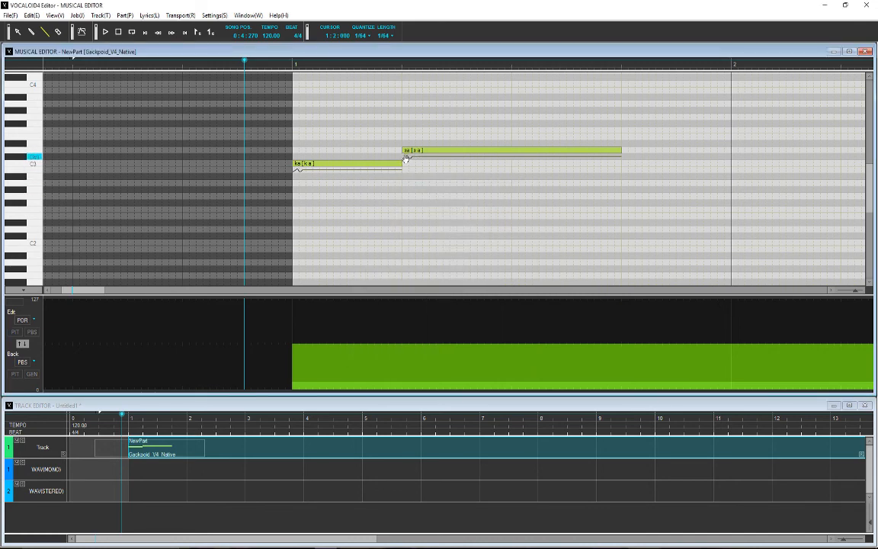
{"action": "double_click", "coordinate": [407, 159]}
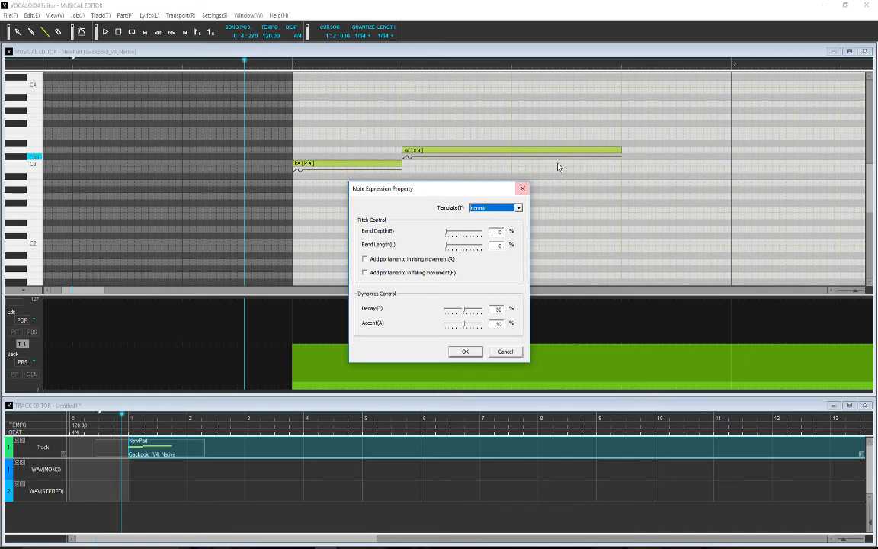
{"action": "left_click", "coordinate": [522, 188]}
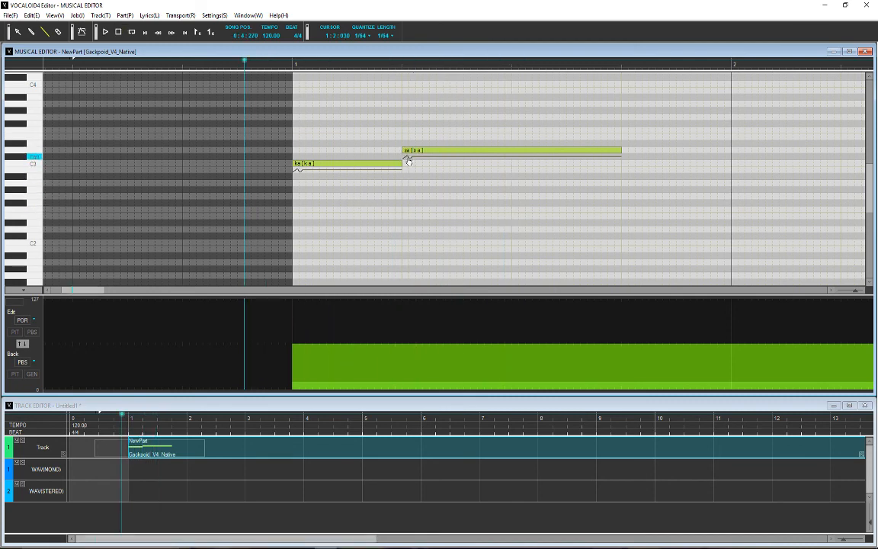
Apply the accent expression template to the second note and play the phrase.
{"action": "double_click", "coordinate": [408, 160]}
{"action": "left_click", "coordinate": [510, 208]}
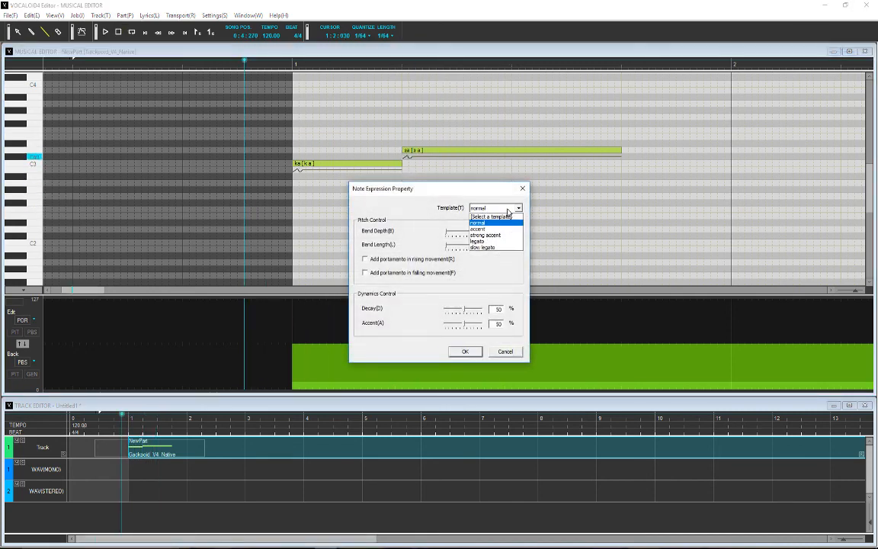
{"action": "left_click", "coordinate": [503, 229]}
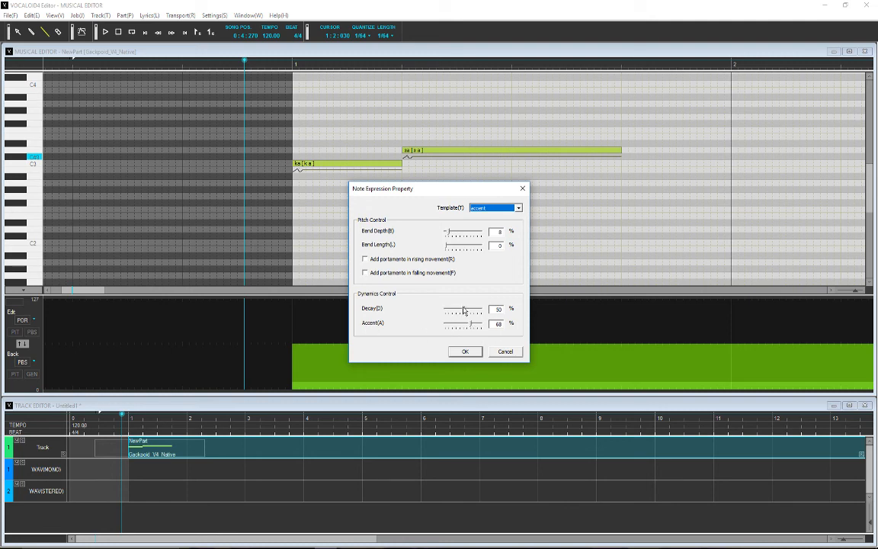
{"action": "left_click", "coordinate": [466, 352]}
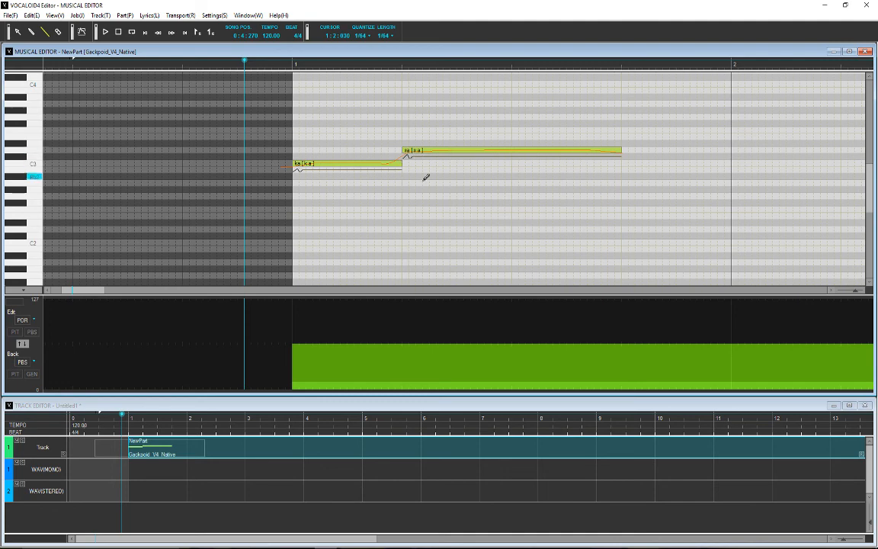
{"action": "key", "text": "space"}
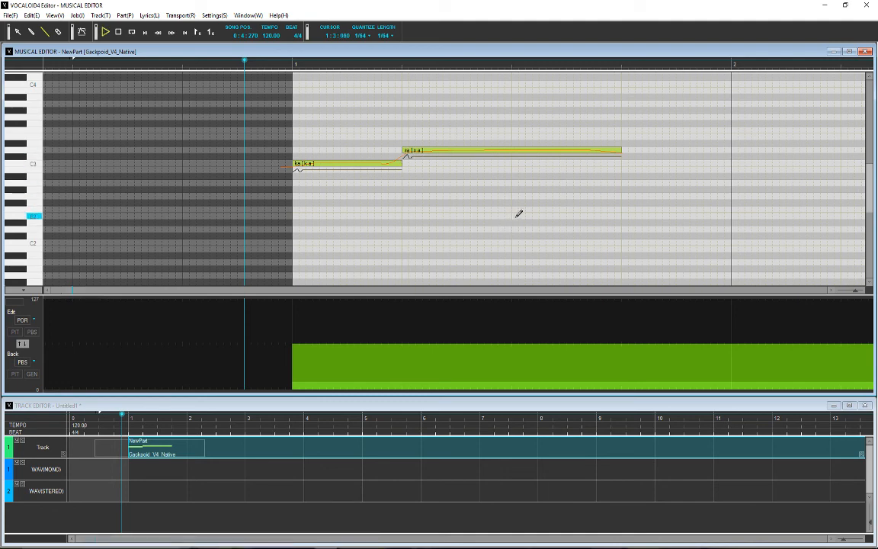
{"action": "key", "text": "space"}
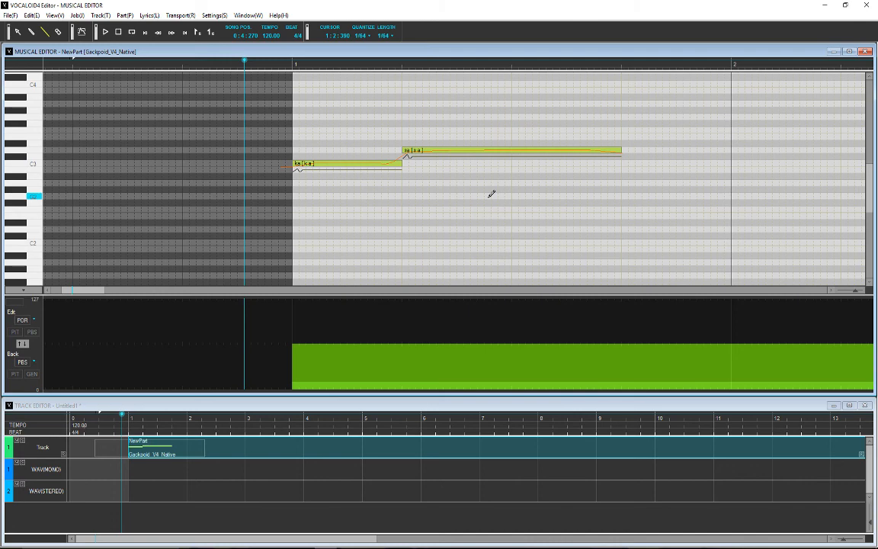
Apply the strong accent expression template to the second note, then render the pitch curve and play the phrase.
{"action": "double_click", "coordinate": [408, 159]}
{"action": "left_click", "coordinate": [495, 208]}
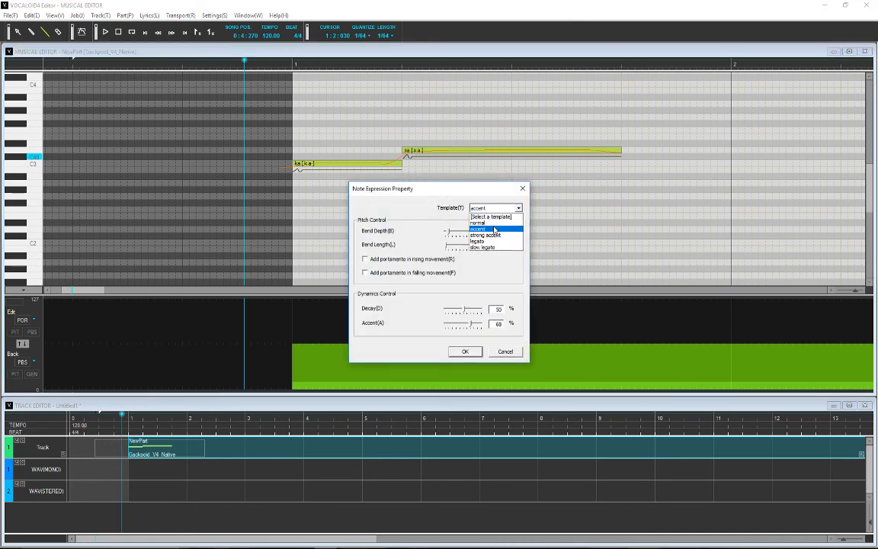
{"action": "left_click", "coordinate": [497, 236]}
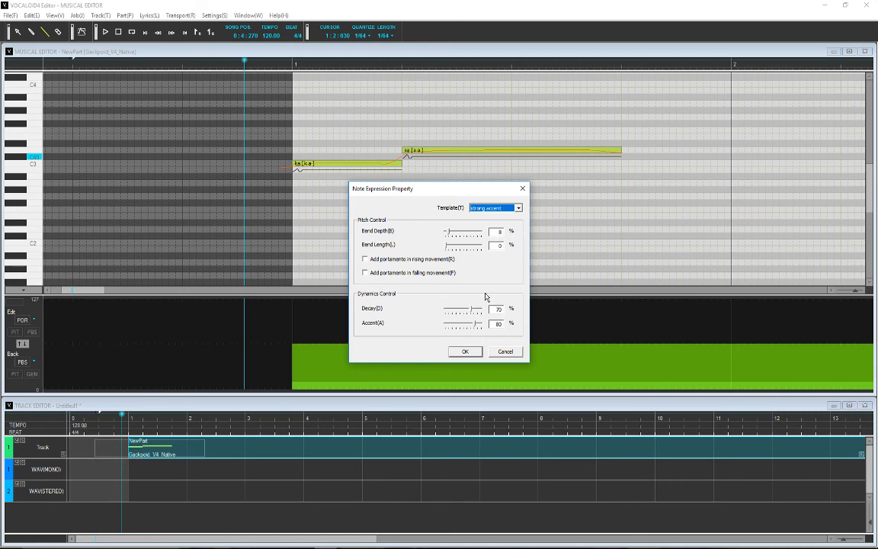
{"action": "left_click", "coordinate": [465, 352]}
{"action": "left_click", "coordinate": [73, 30]}
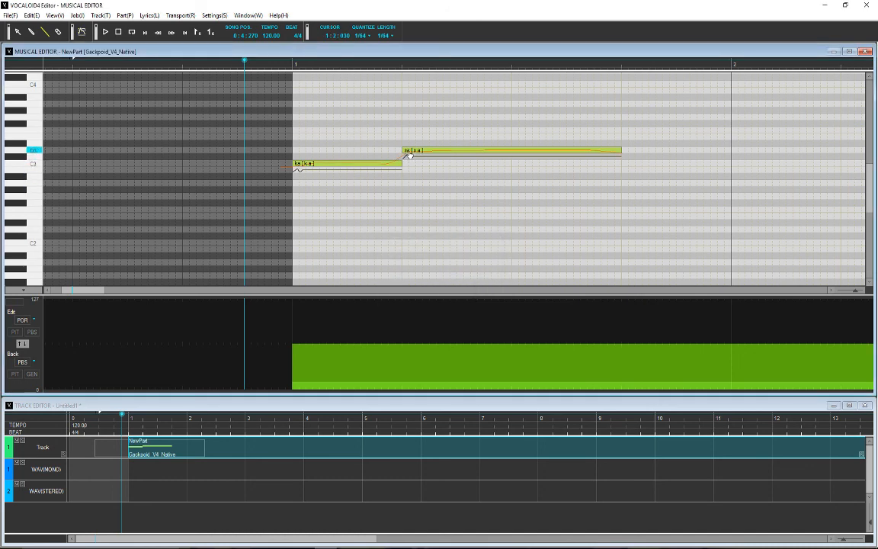
{"action": "key", "text": "space"}
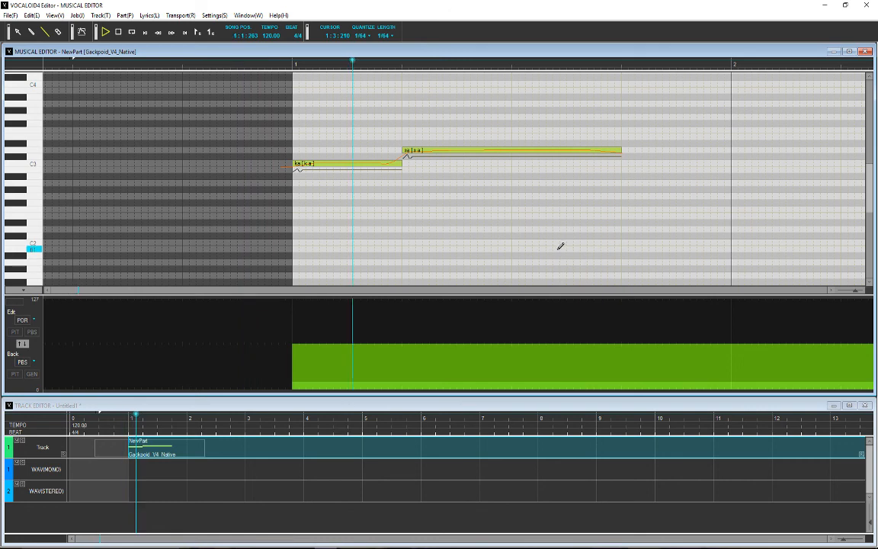
{"action": "key", "text": "space"}
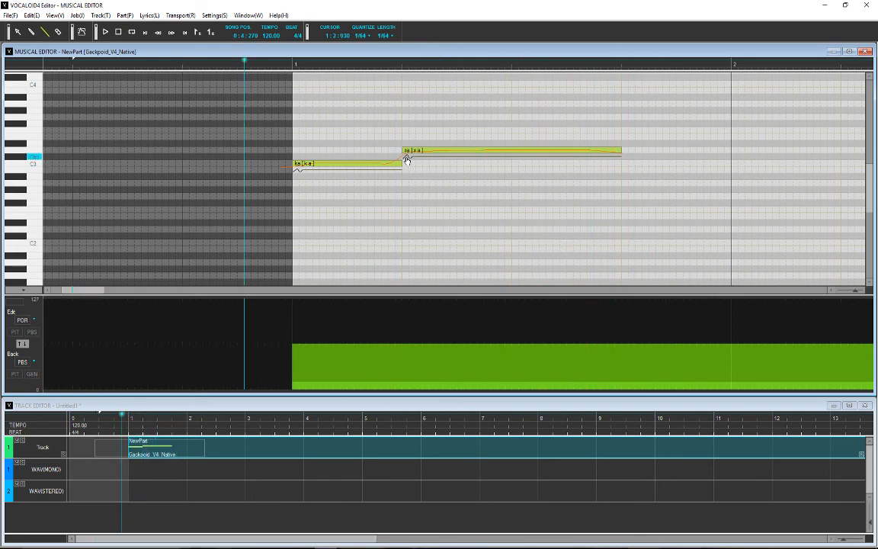
Apply the legato expression template to the second note and extend the note to beat 2 of measure 2.
{"action": "double_click", "coordinate": [410, 156]}
{"action": "left_click", "coordinate": [495, 207]}
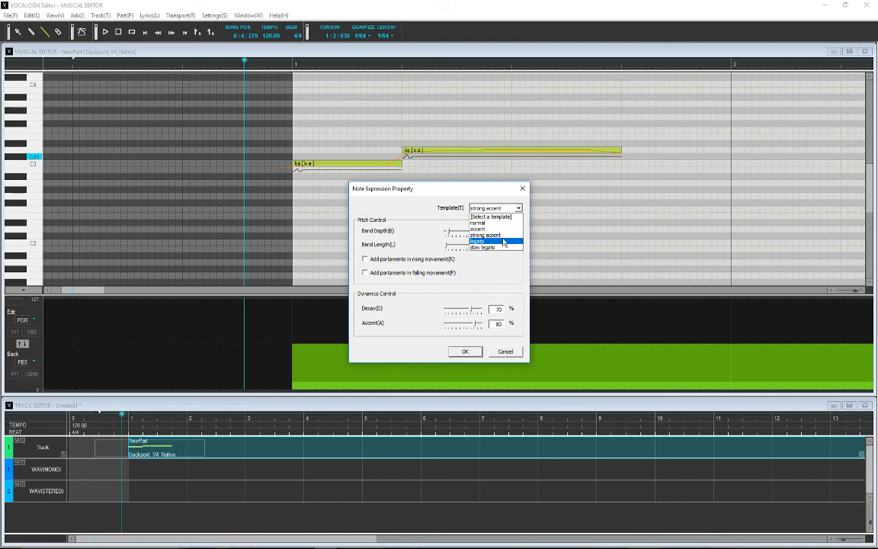
{"action": "left_click", "coordinate": [503, 244]}
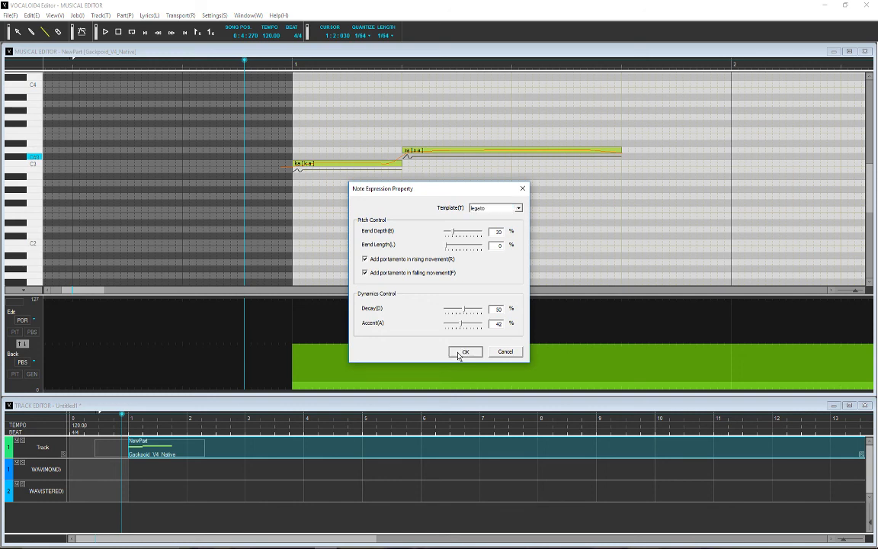
{"action": "left_click", "coordinate": [459, 353]}
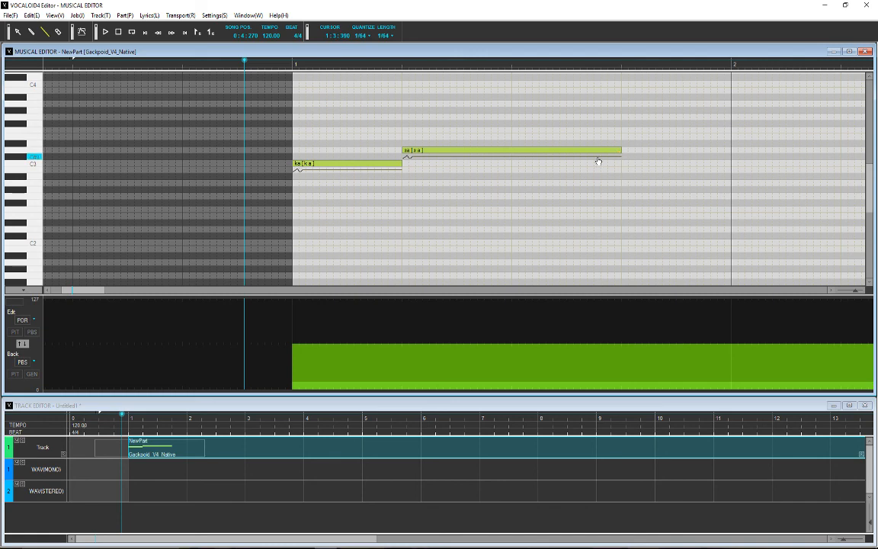
{"action": "mouse_move", "coordinate": [619, 150]}
{"action": "left_mouse_down"}
{"action": "mouse_move", "coordinate": [731, 165]}
{"action": "mouse_move", "coordinate": [841, 165]}
{"action": "left_mouse_up"}
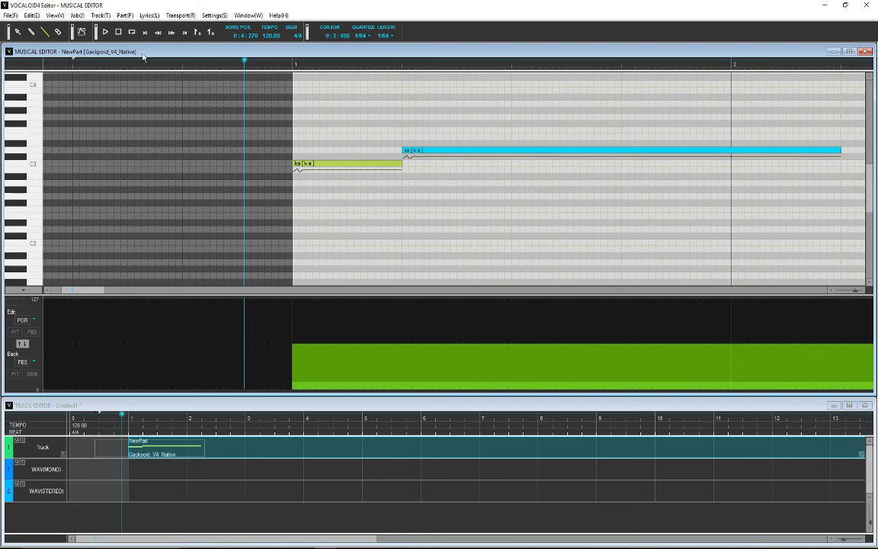
Render the pitch curve for the legato note, review its expression properties and play the phrase.
{"action": "left_click", "coordinate": [84, 33]}
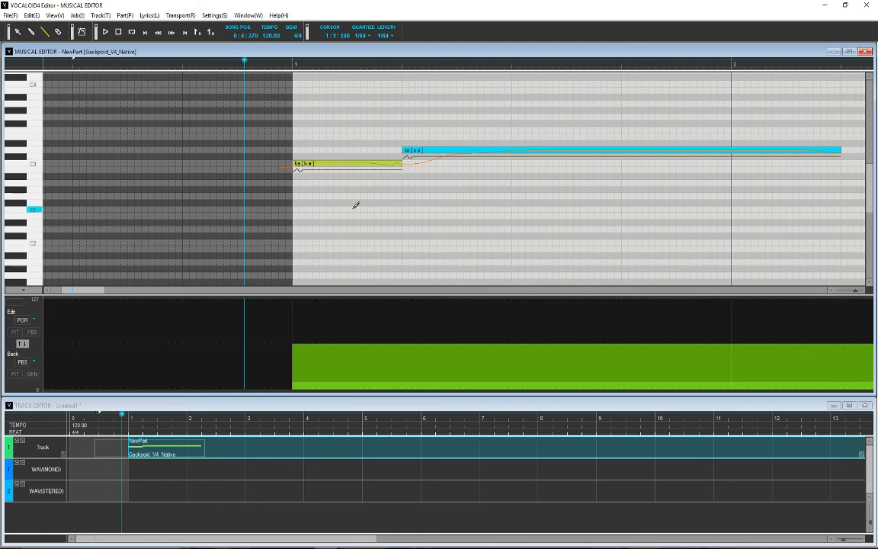
{"action": "left_click", "coordinate": [409, 161]}
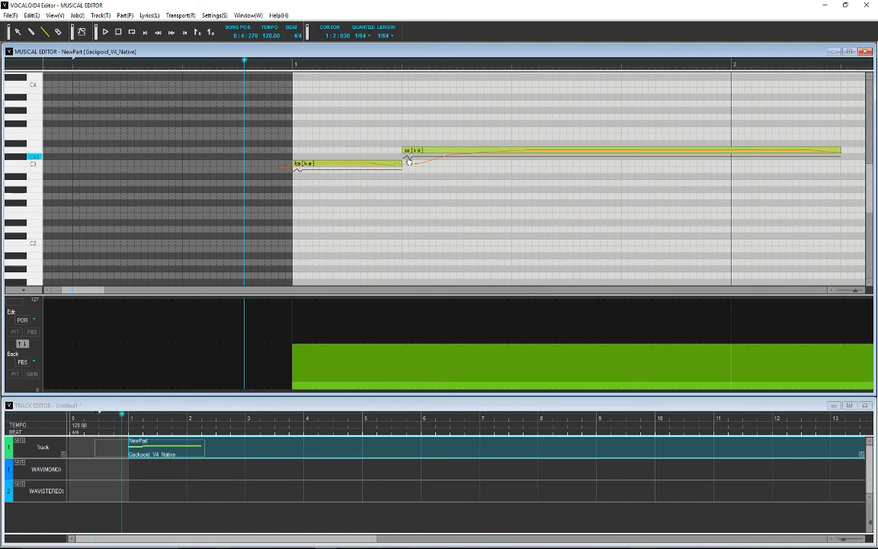
{"action": "double_click", "coordinate": [408, 160]}
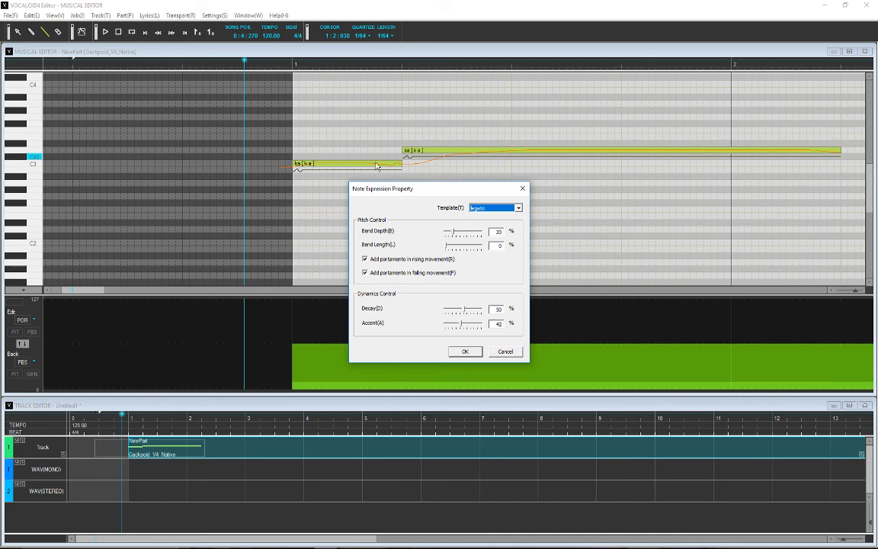
{"action": "left_click", "coordinate": [466, 352]}
{"action": "key", "text": "space"}
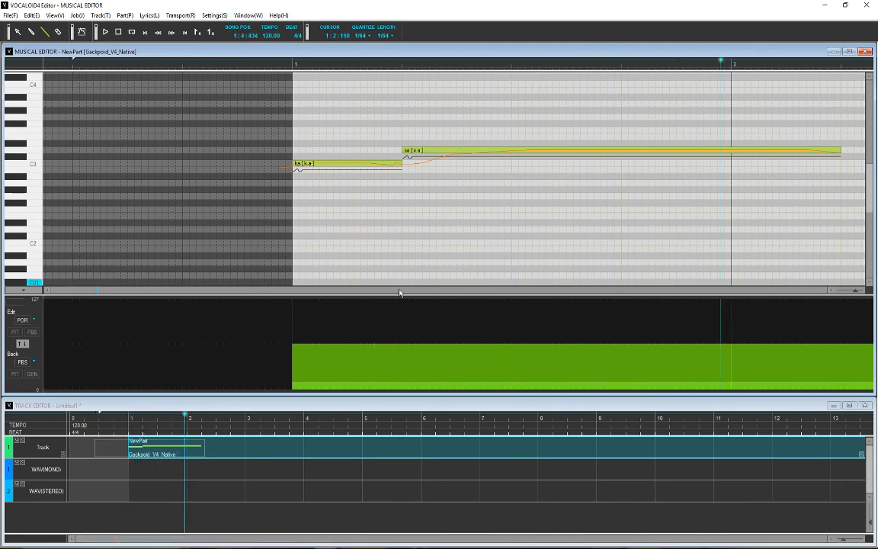
{"action": "key", "text": "space"}
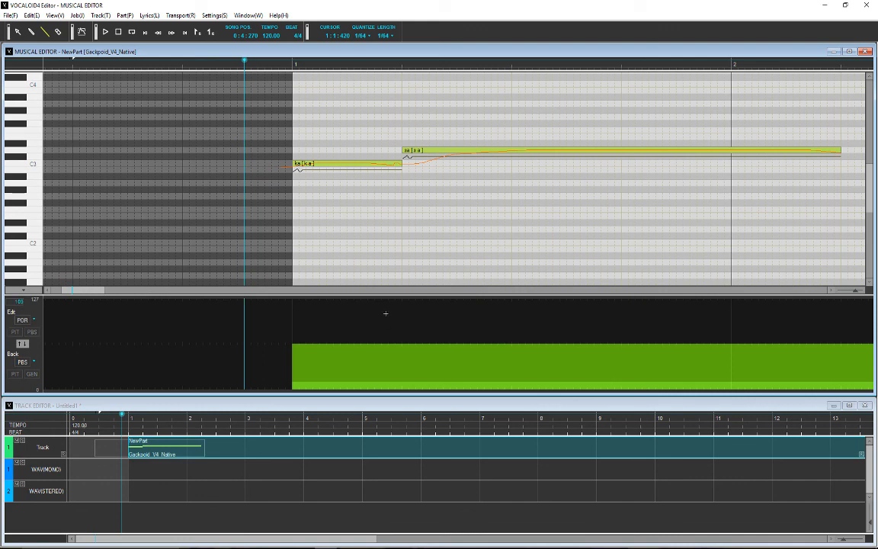
Raise portamento timing to about 108 around the transition between the two notes, then audition it and render the pitch curve.
{"action": "left_click_drag", "start_coordinate": [408, 311], "coordinate": [447, 310]}
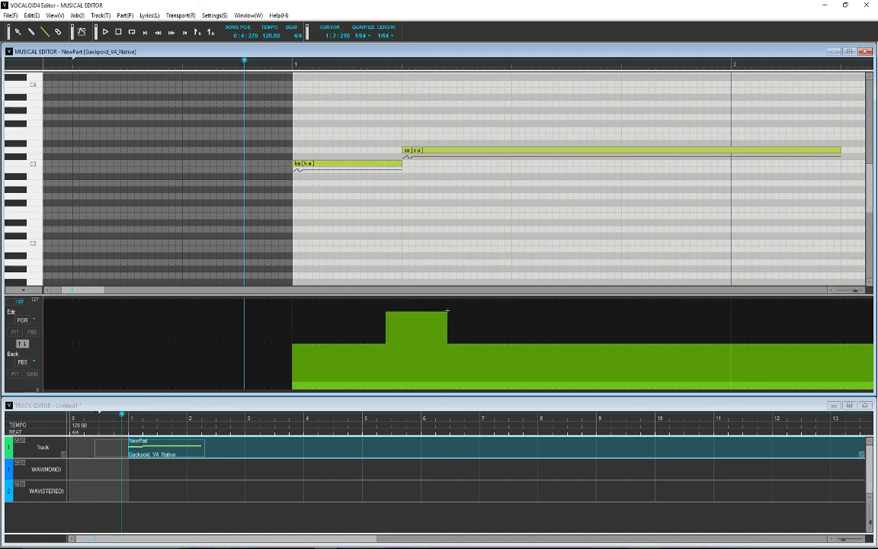
{"action": "key", "text": "space"}
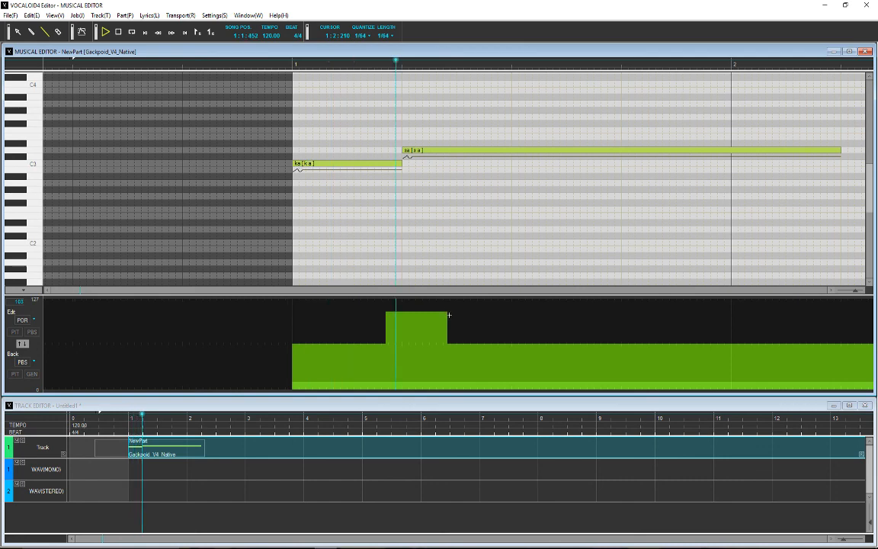
{"action": "left_click", "coordinate": [81, 33]}
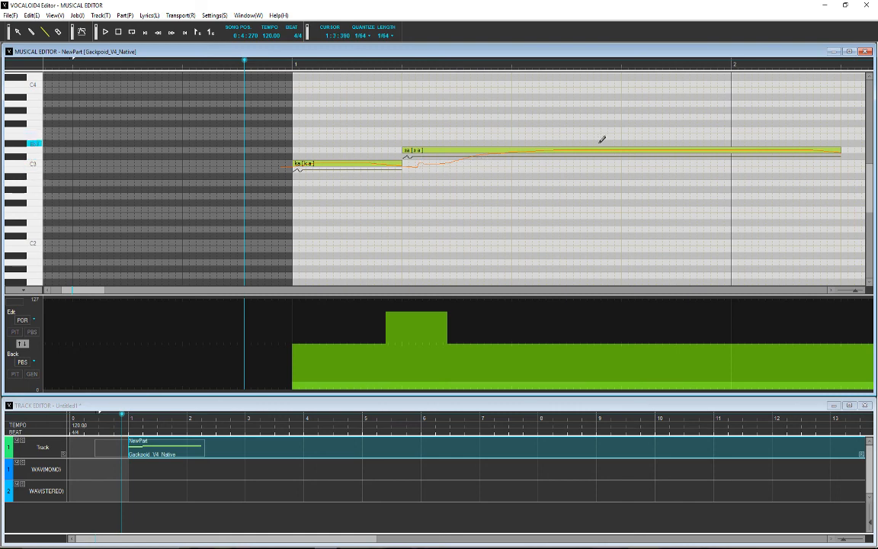
Apply the slow legato expression template to the second note, then render the pitch curve and play the phrase.
{"action": "double_click", "coordinate": [406, 158]}
{"action": "left_click", "coordinate": [494, 208]}
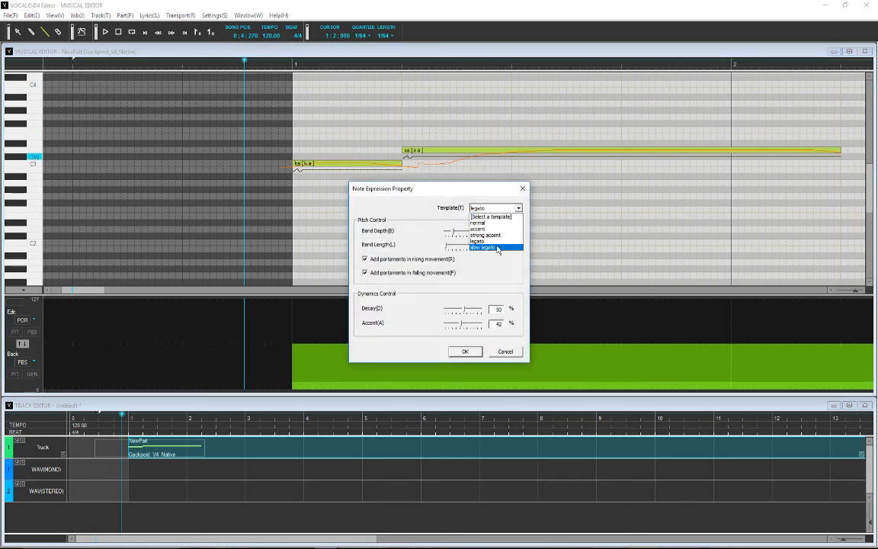
{"action": "left_click", "coordinate": [499, 249]}
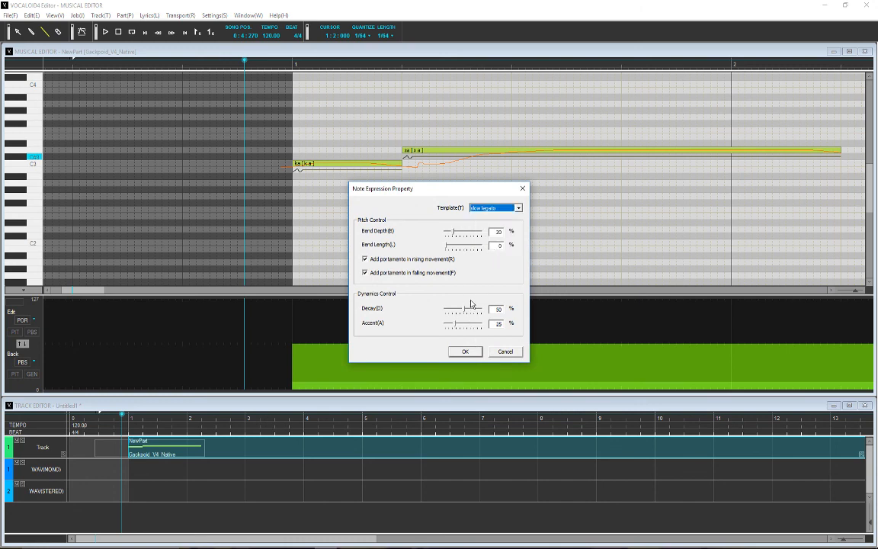
{"action": "left_click", "coordinate": [465, 352]}
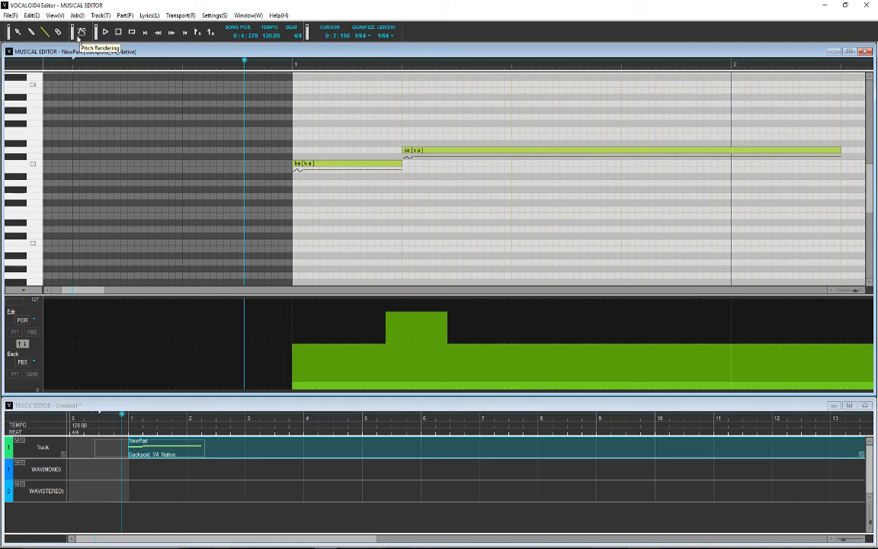
{"action": "left_click", "coordinate": [78, 37]}
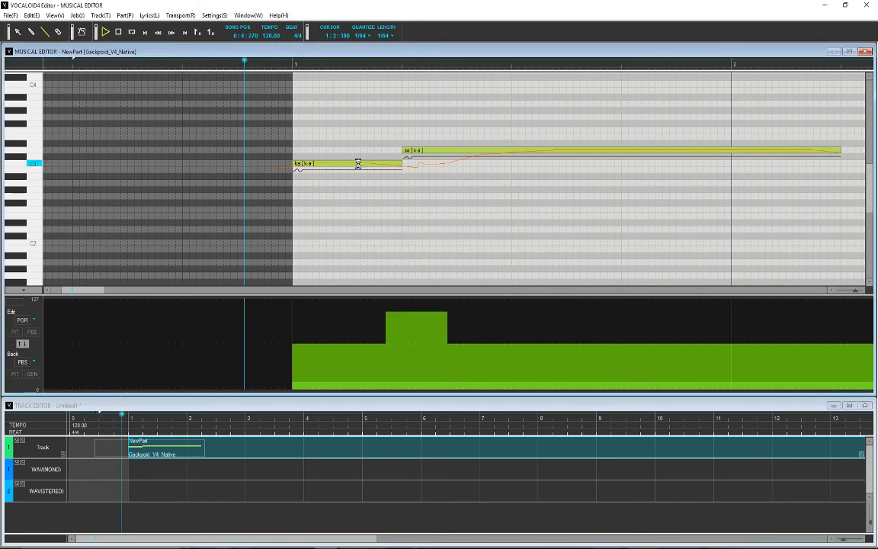
{"action": "key", "text": "space"}
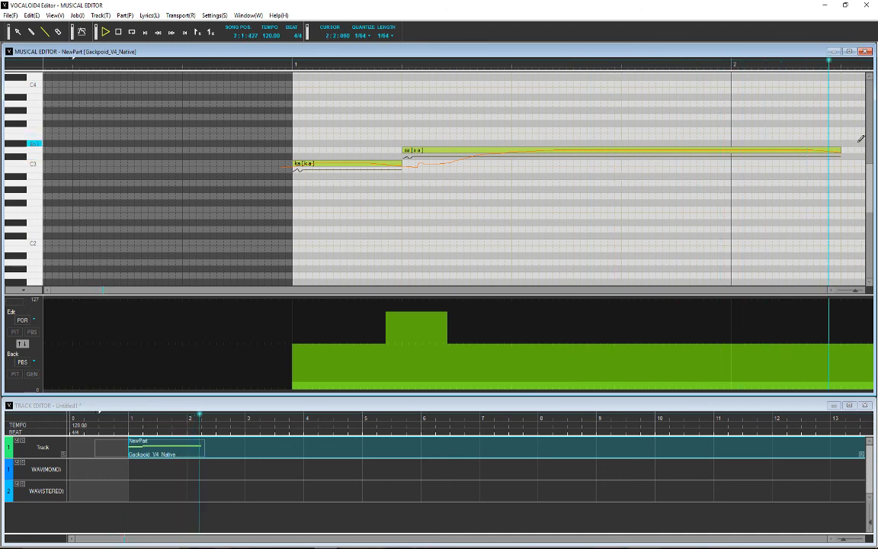
{"action": "key", "text": "space"}
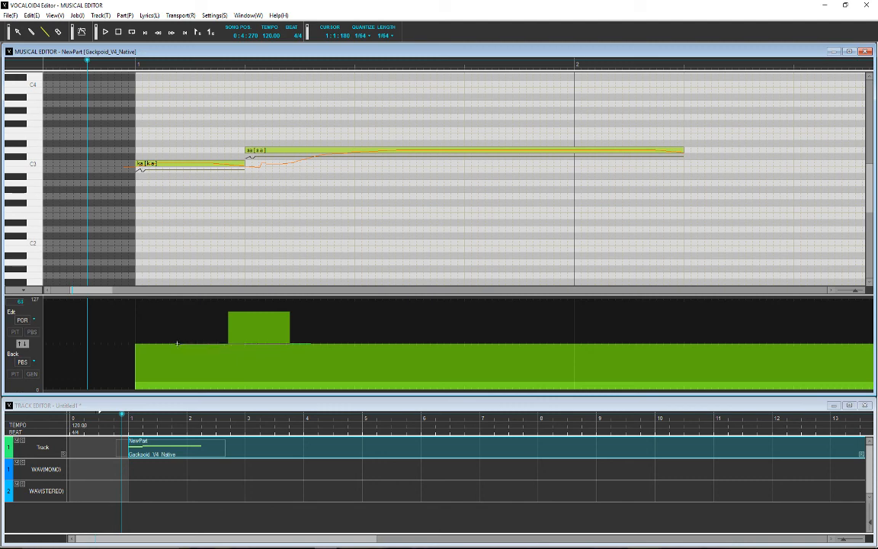
Flatten portamento timing to about 63 around the transition between the two notes.
{"action": "key", "text": "ctrl+z"}
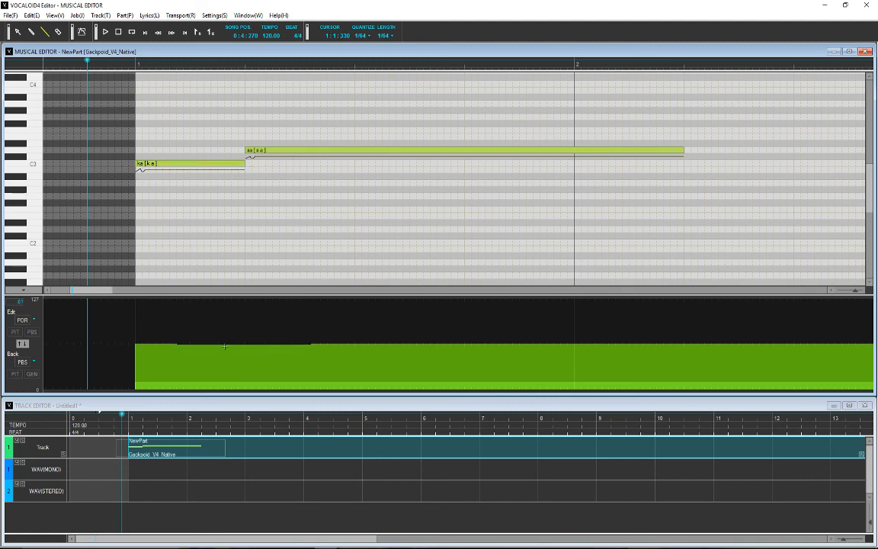